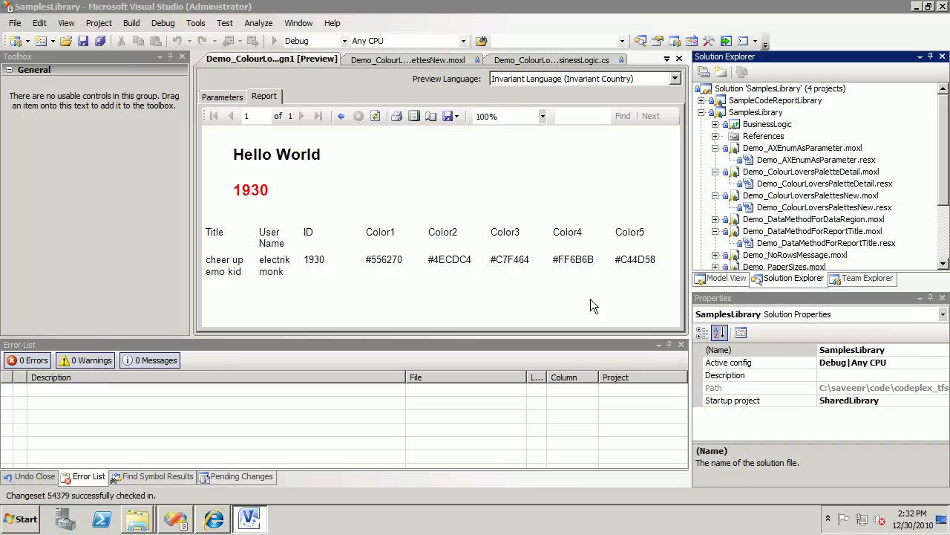
- Close the report preview and copy the string url line from the GetNewPalettes data method of Demo_ColourLoversPalettesNew
{"action": "left_click", "coordinate": [678, 58]}
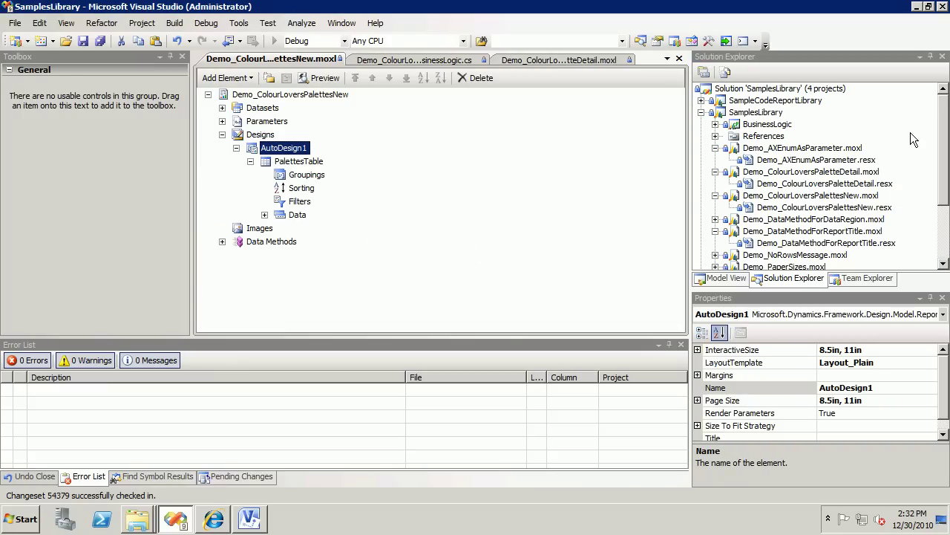
{"action": "left_click", "coordinate": [945, 161]}
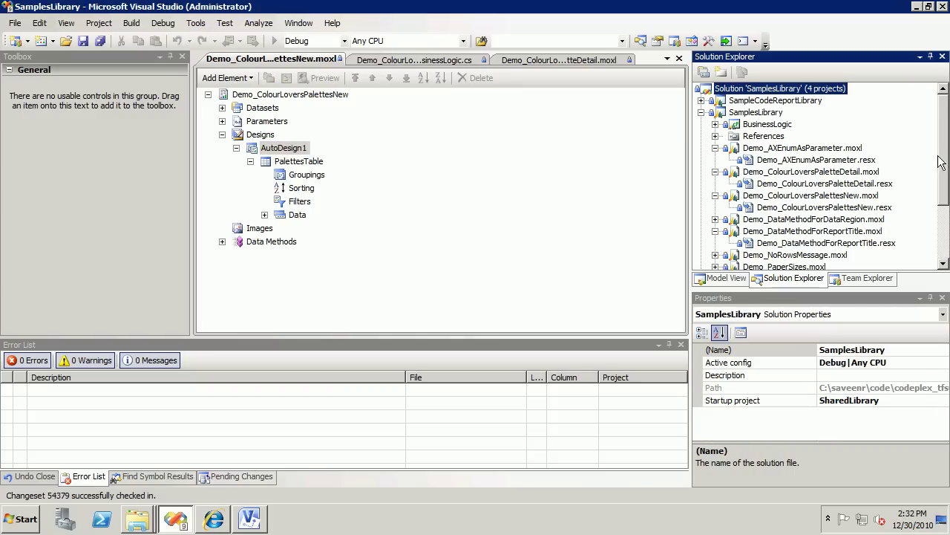
{"action": "left_click", "coordinate": [222, 241]}
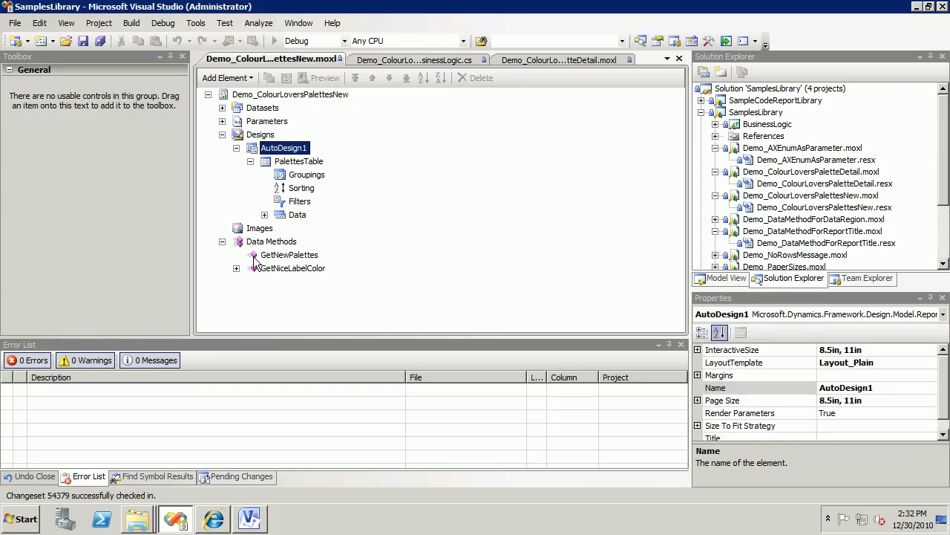
{"action": "double_click", "coordinate": [306, 255]}
{"action": "key", "text": "Up"}
{"action": "key", "text": "shift+Down"}
{"action": "key", "text": "ctrl+c"}
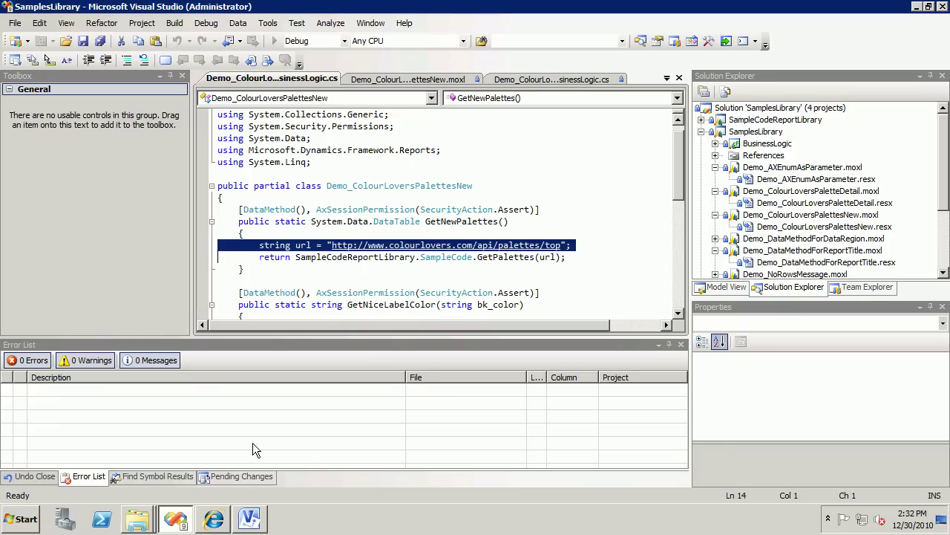
{"action": "left_click", "coordinate": [547, 79]}
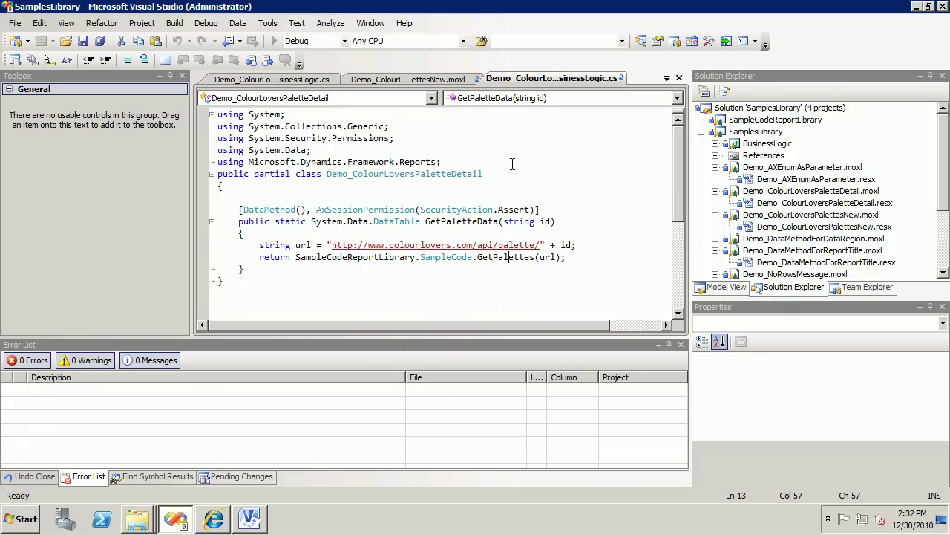
{"action": "key", "text": "Down"}
{"action": "key", "text": "End"}
{"action": "key", "text": "Return"}
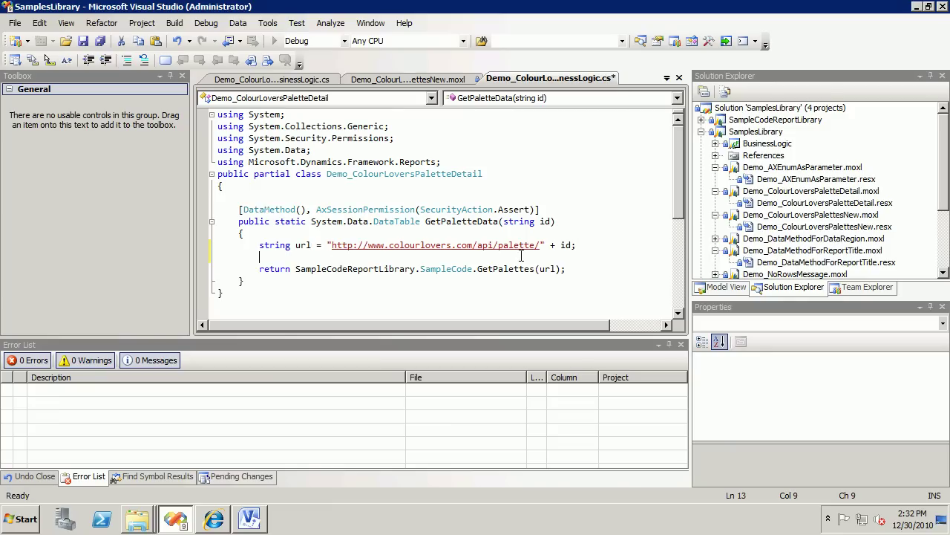
{"action": "key", "text": "ctrl+v"}
{"action": "key", "text": "Up"}
{"action": "key", "text": "Up"}
{"action": "type", "text": "//"}
{"action": "key", "text": "Down"}
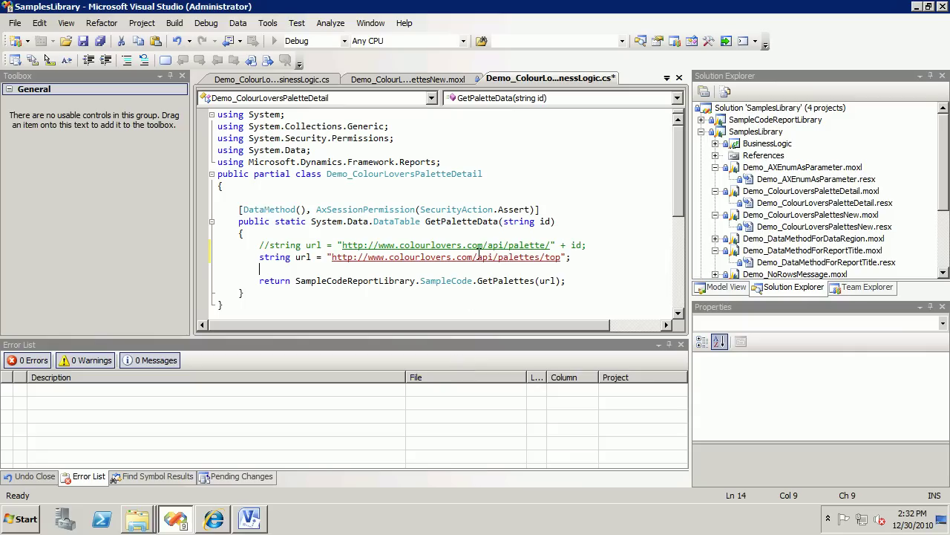
- Save the code changes and build the SamplesLibrary solution
{"action": "left_click", "coordinate": [83, 41]}
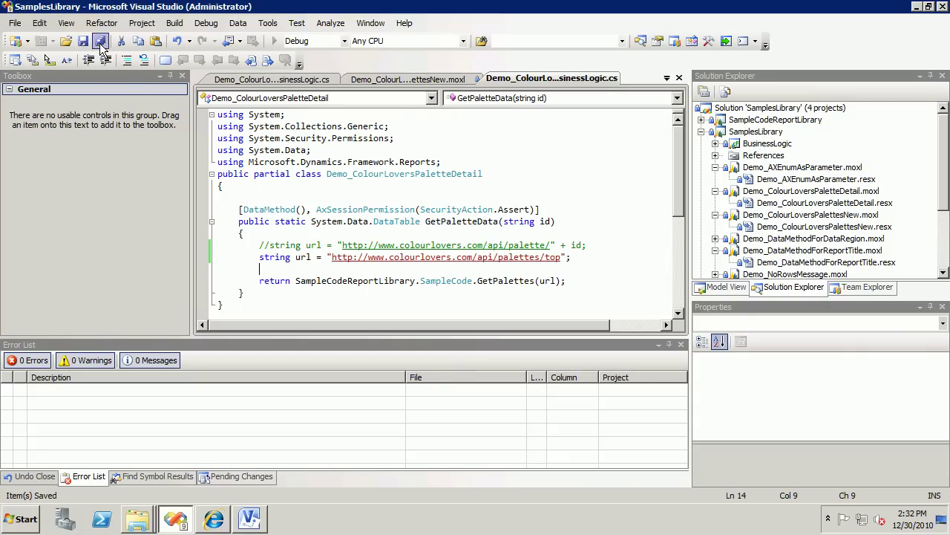
{"action": "left_click", "coordinate": [175, 23]}
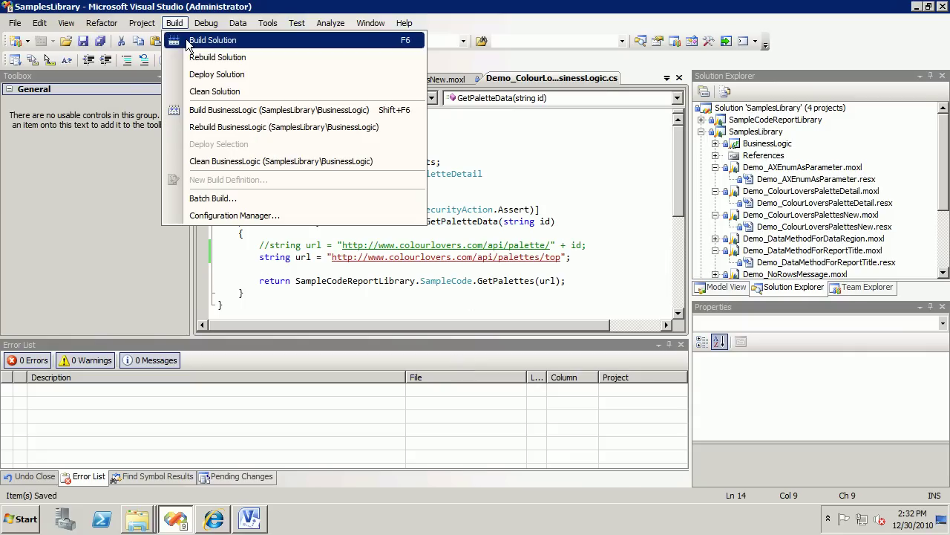
{"action": "left_click", "coordinate": [213, 40]}
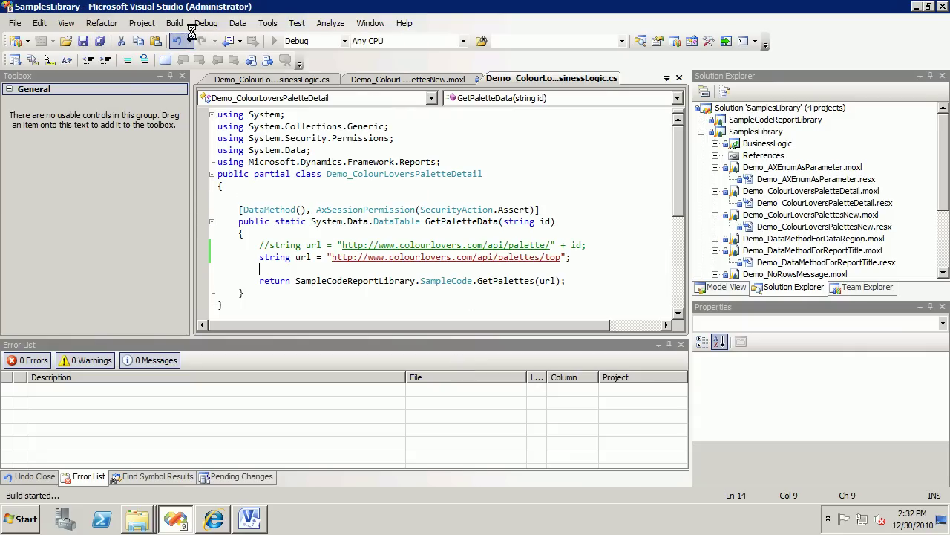
- Close all open documents except the Demo_ColourLoversPaletteDetail.moxl report model
{"action": "left_click", "coordinate": [411, 80]}
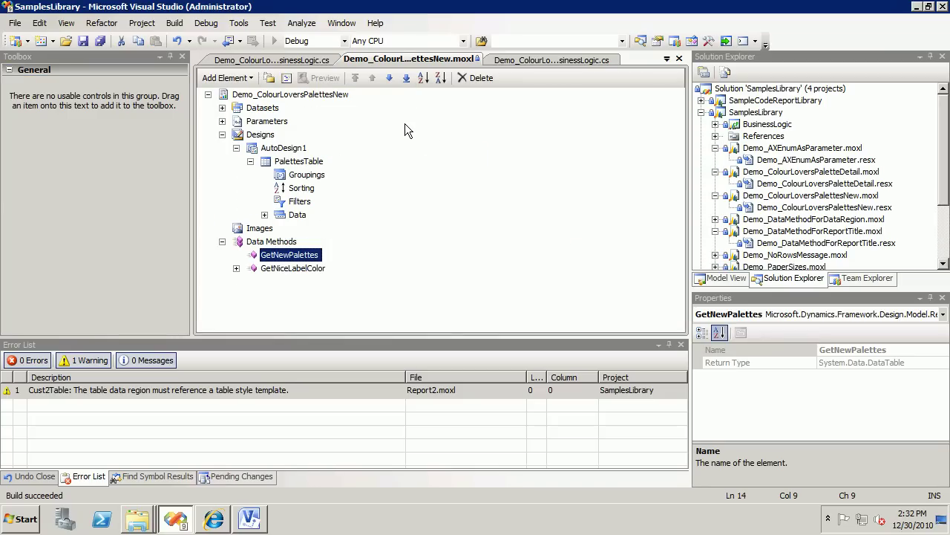
{"action": "left_click", "coordinate": [678, 59]}
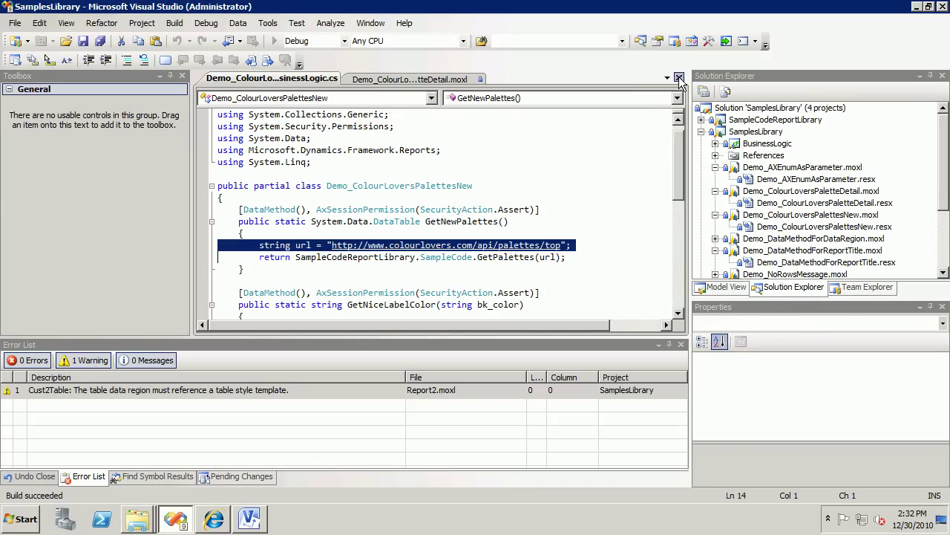
{"action": "left_click", "coordinate": [678, 78]}
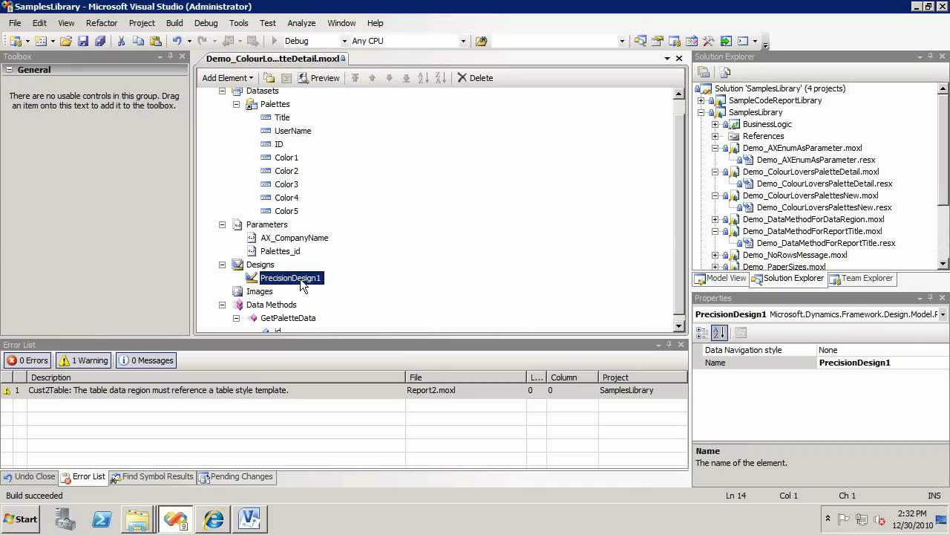
- Preview PrecisionDesign1 with id 21212121, look through the report's palette rows, and close the preview
{"action": "right_click", "coordinate": [301, 279]}
{"action": "left_click", "coordinate": [358, 282]}
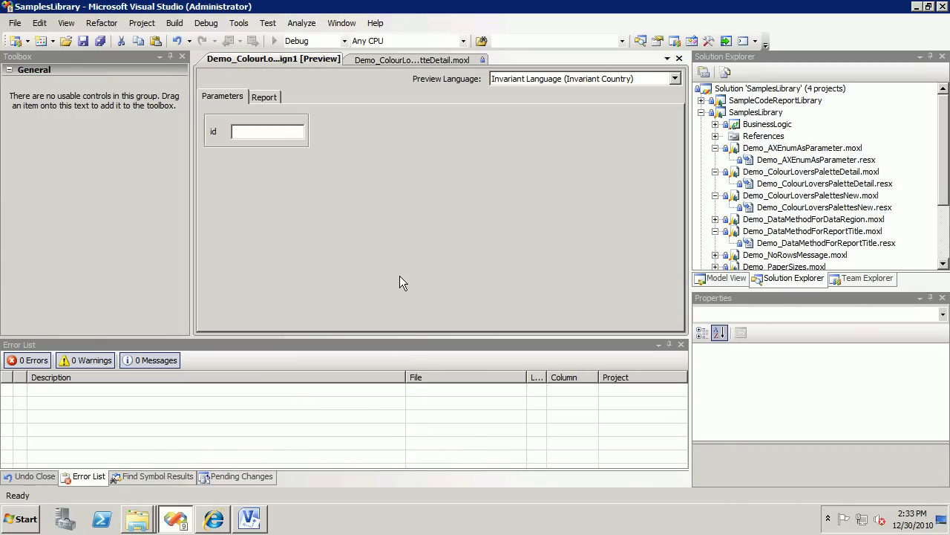
{"action": "key", "text": "alt+Tab"}
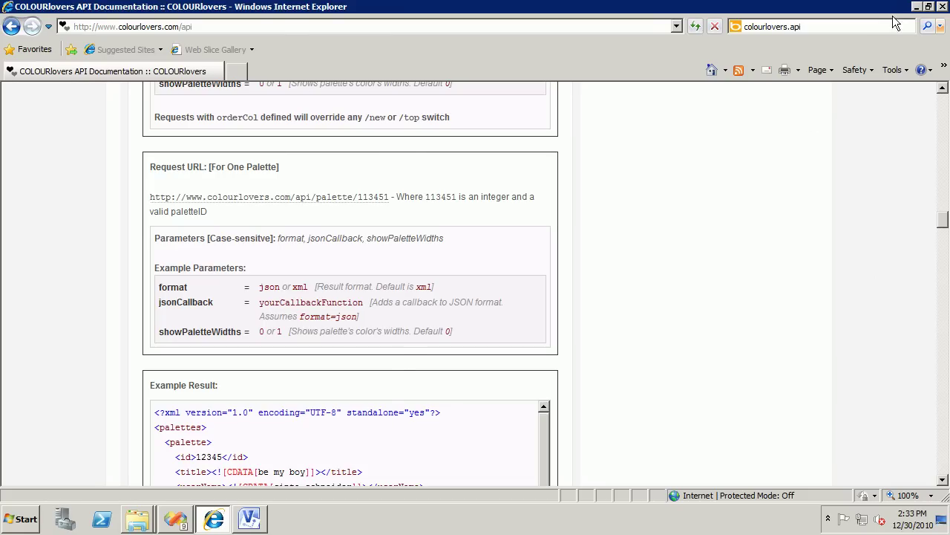
{"action": "left_click", "coordinate": [917, 6]}
{"action": "type", "text": "212121"}
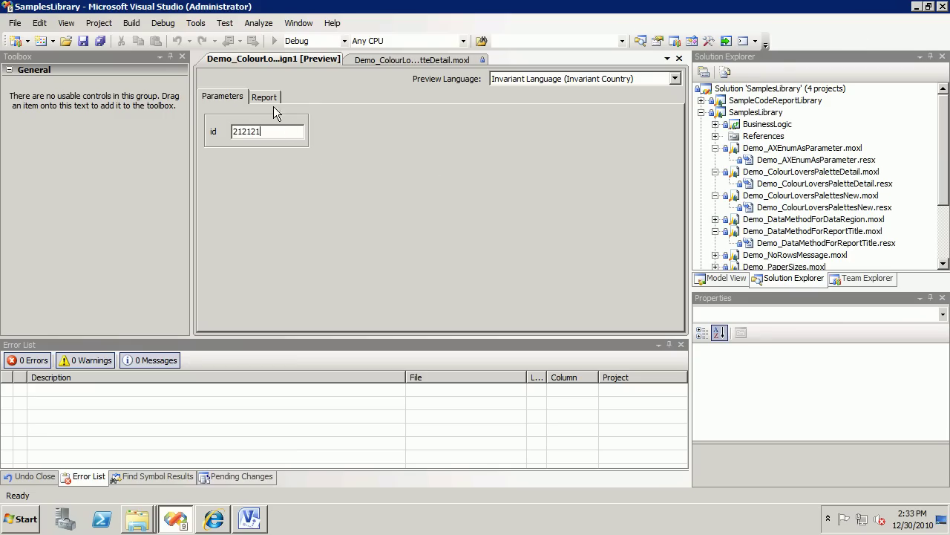
{"action": "type", "text": "21"}
{"action": "left_click", "coordinate": [274, 97]}
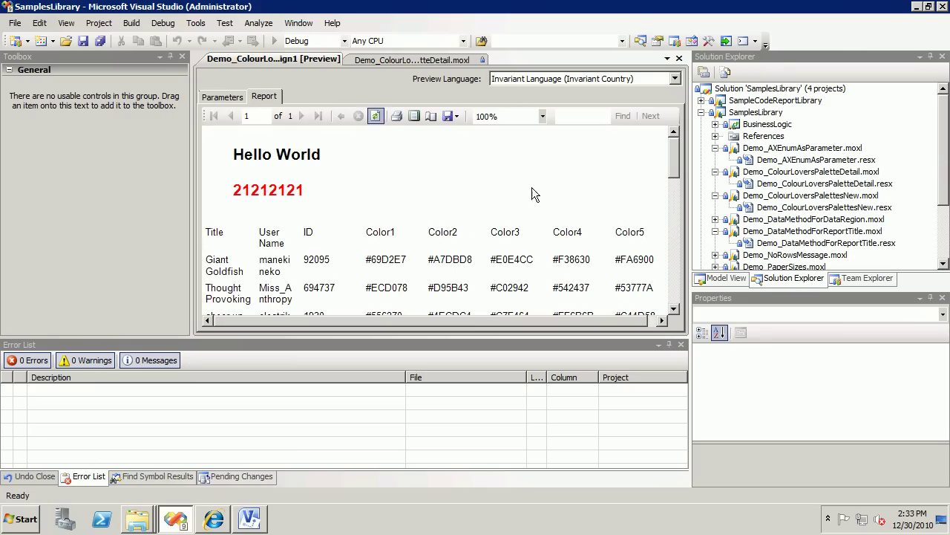
{"action": "left_click", "coordinate": [674, 270]}
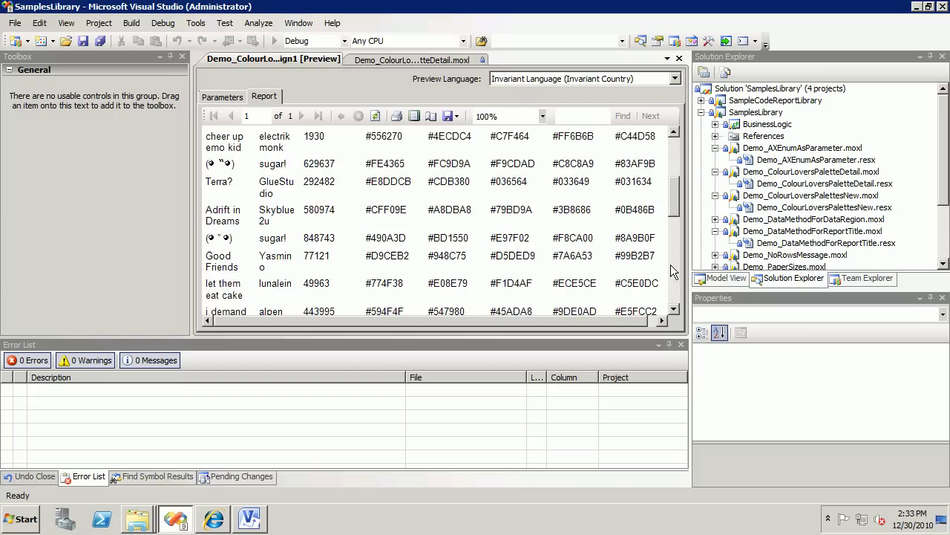
{"action": "left_click_drag", "start_coordinate": [674, 200], "coordinate": [678, 100]}
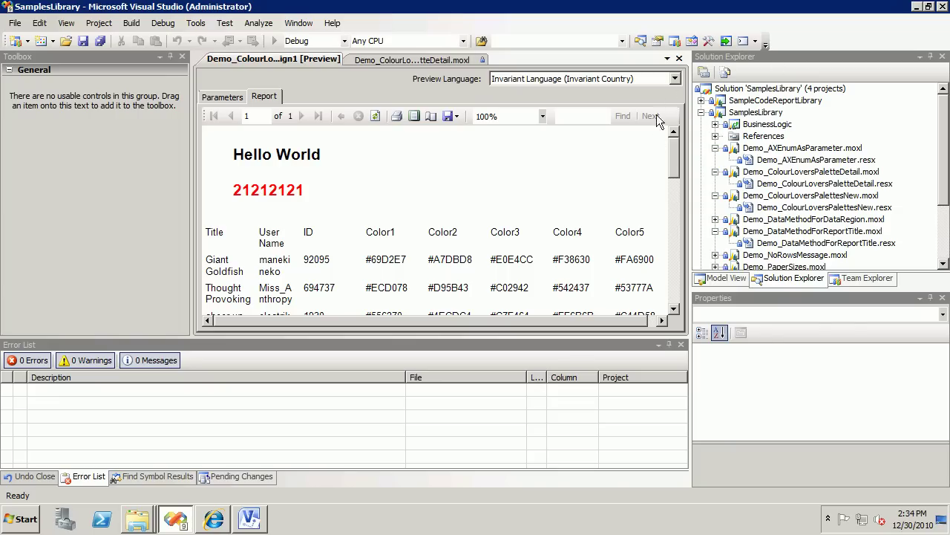
{"action": "left_click", "coordinate": [678, 59]}
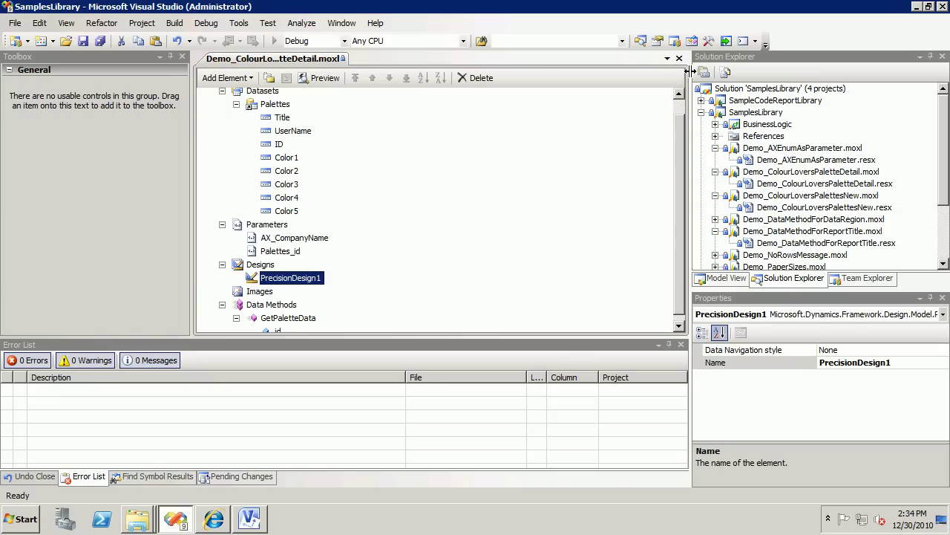
- Open PrecisionDesign1 in the designer and delete the Color1 to Color5 columns from the table
{"action": "right_click", "coordinate": [307, 279]}
{"action": "left_click", "coordinate": [354, 230]}
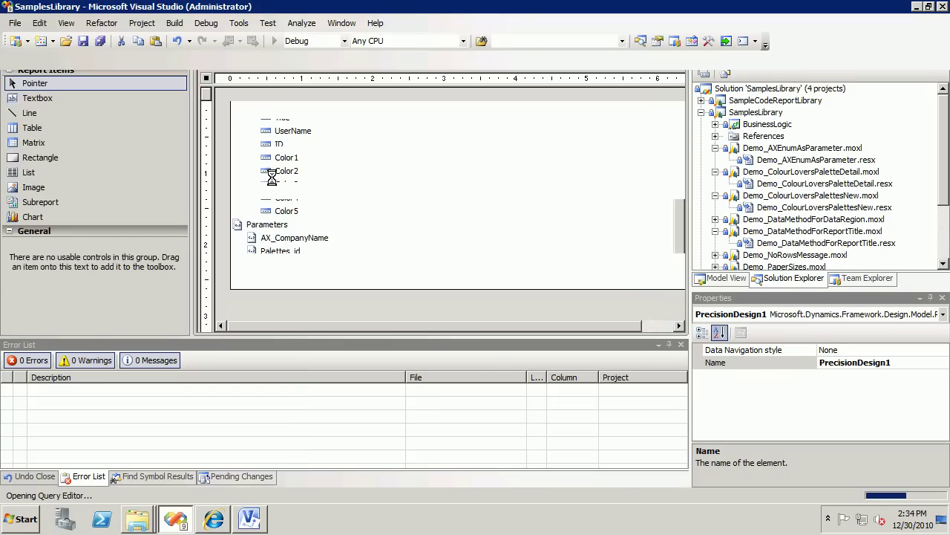
{"action": "left_click", "coordinate": [336, 298]}
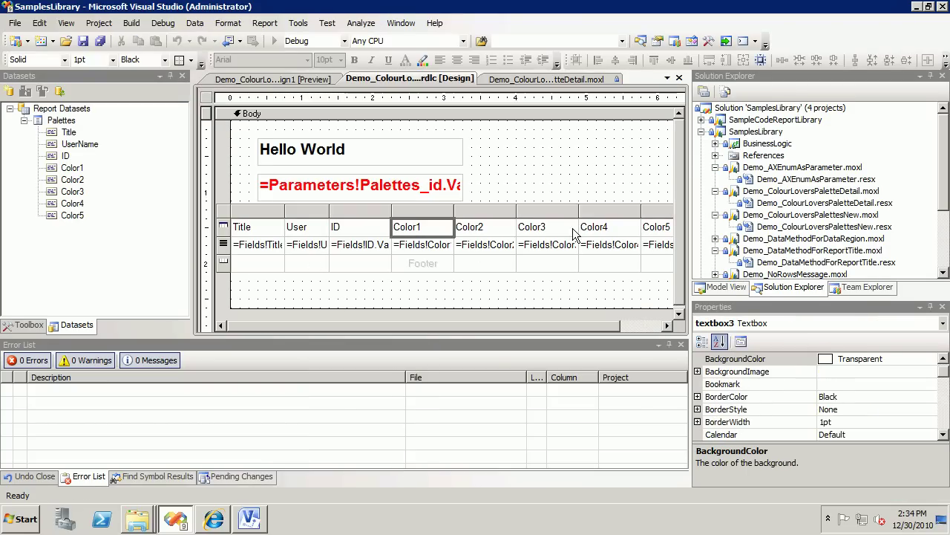
{"action": "left_click", "coordinate": [434, 231]}
{"action": "left_click", "coordinate": [646, 213]}
{"action": "left_click", "coordinate": [423, 212], "text": "shift"}
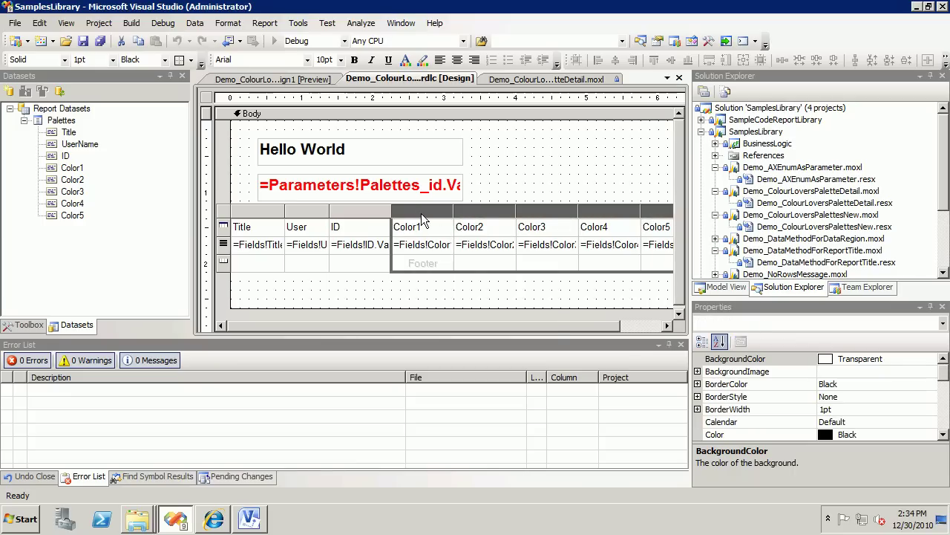
{"action": "right_click", "coordinate": [423, 213]}
{"action": "left_click", "coordinate": [462, 276]}
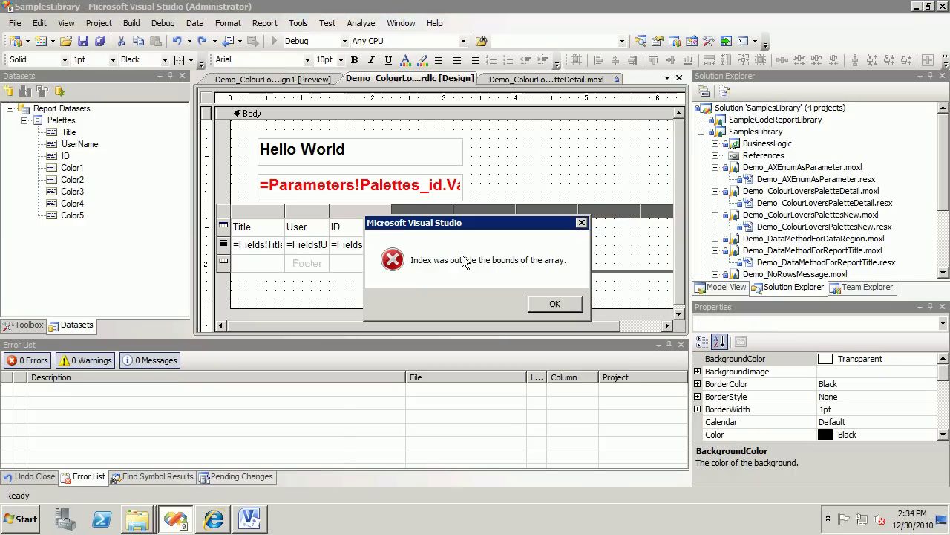
{"action": "left_click", "coordinate": [540, 304]}
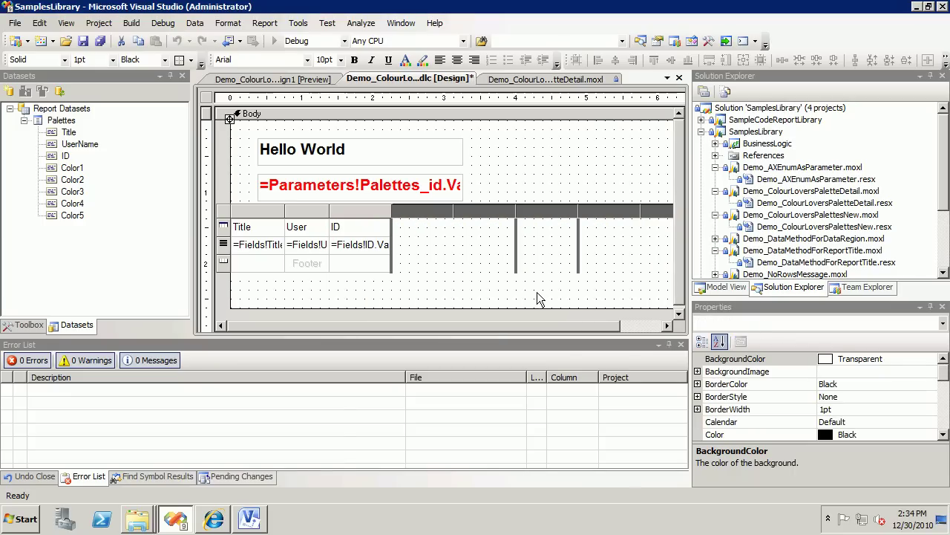
- Close the design with its changes saved and reopen PrecisionDesign1 in the designer
{"action": "left_click", "coordinate": [679, 77]}
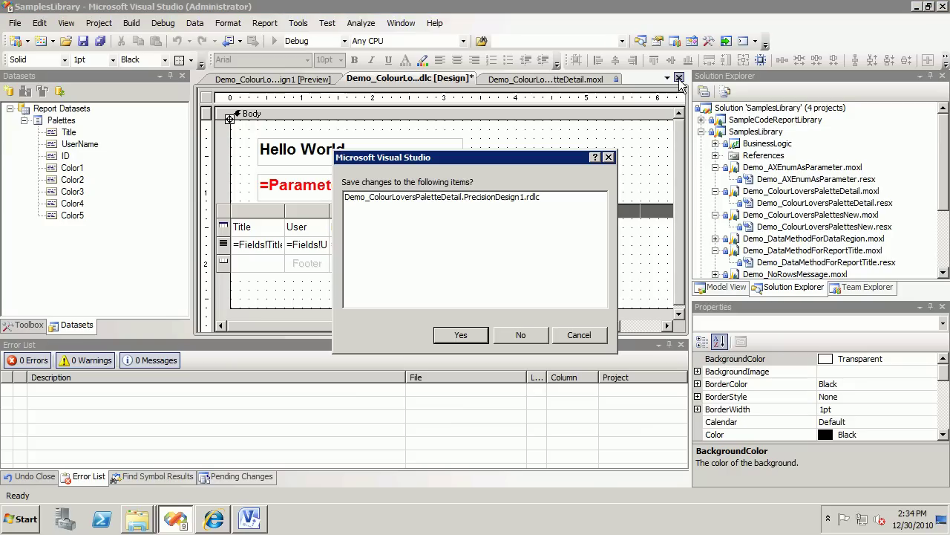
{"action": "left_click", "coordinate": [461, 334]}
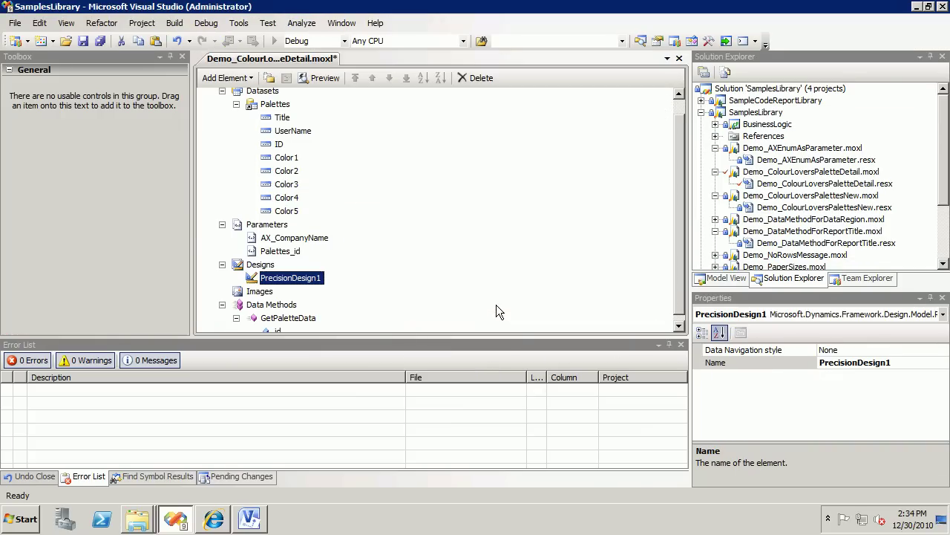
{"action": "right_click", "coordinate": [307, 282]}
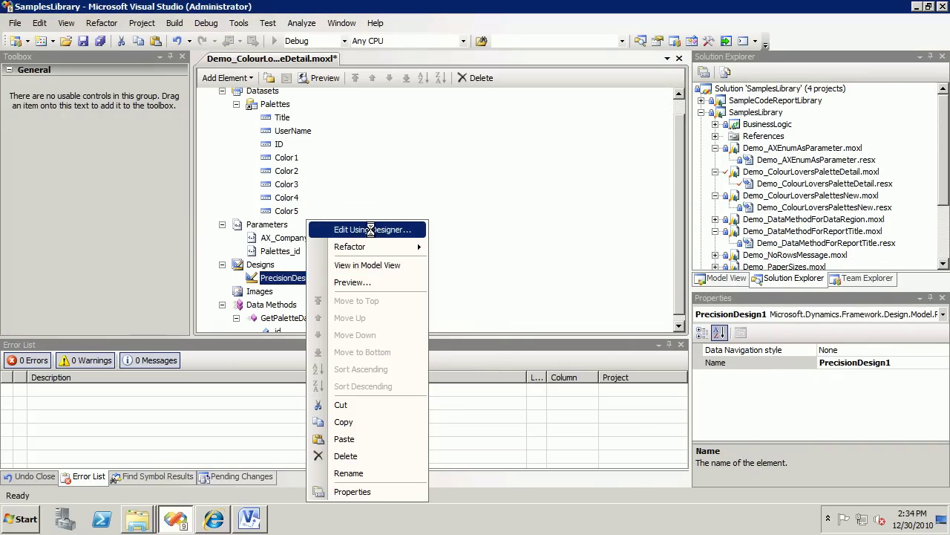
{"action": "left_click", "coordinate": [356, 225]}
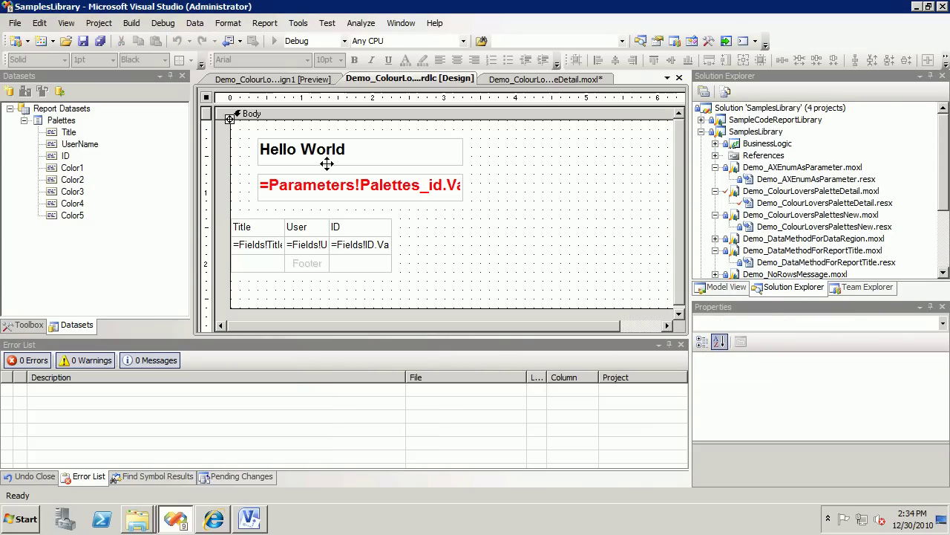
- Insert an empty column to the right of the table's ID column
{"action": "left_click", "coordinate": [356, 231]}
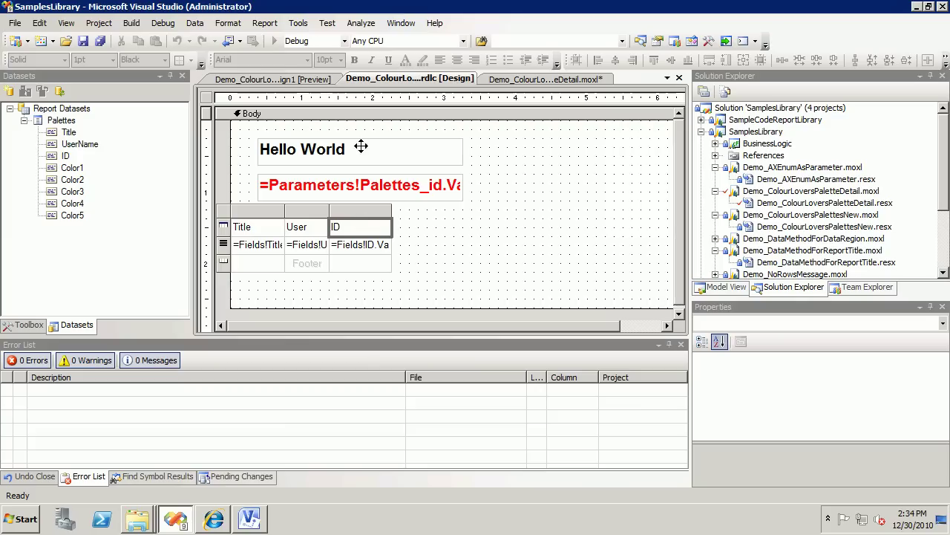
{"action": "right_click", "coordinate": [380, 211]}
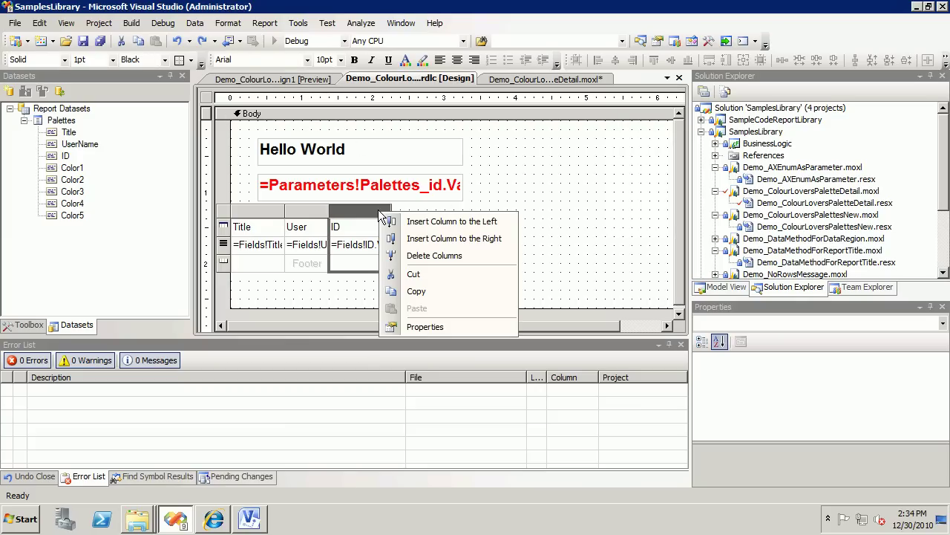
{"action": "left_click", "coordinate": [460, 238]}
{"action": "left_click", "coordinate": [469, 226]}
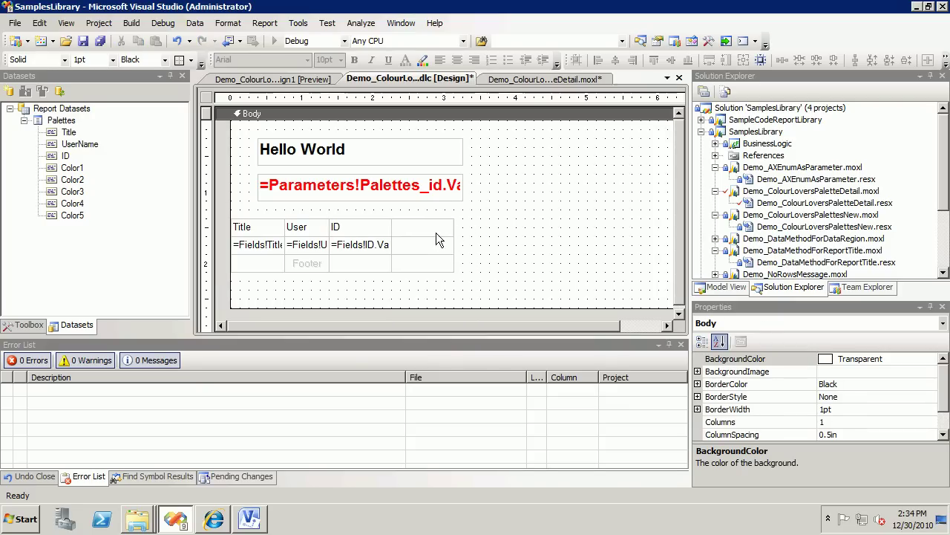
- Widen the new empty table column until its right edge reaches about 6 inches on the ruler
{"action": "left_click", "coordinate": [433, 232]}
{"action": "left_click", "coordinate": [444, 212]}
{"action": "left_click", "coordinate": [456, 217]}
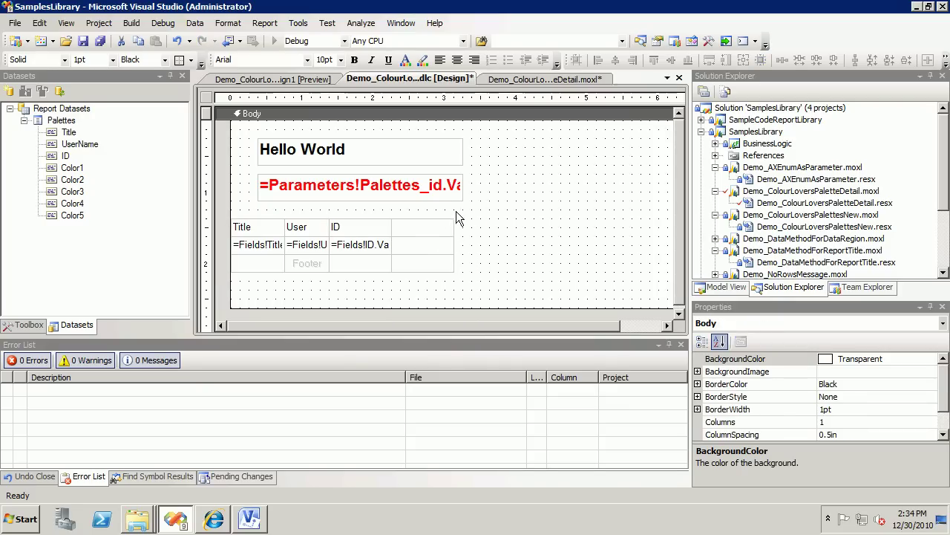
{"action": "left_click", "coordinate": [434, 222]}
{"action": "left_click", "coordinate": [440, 212]}
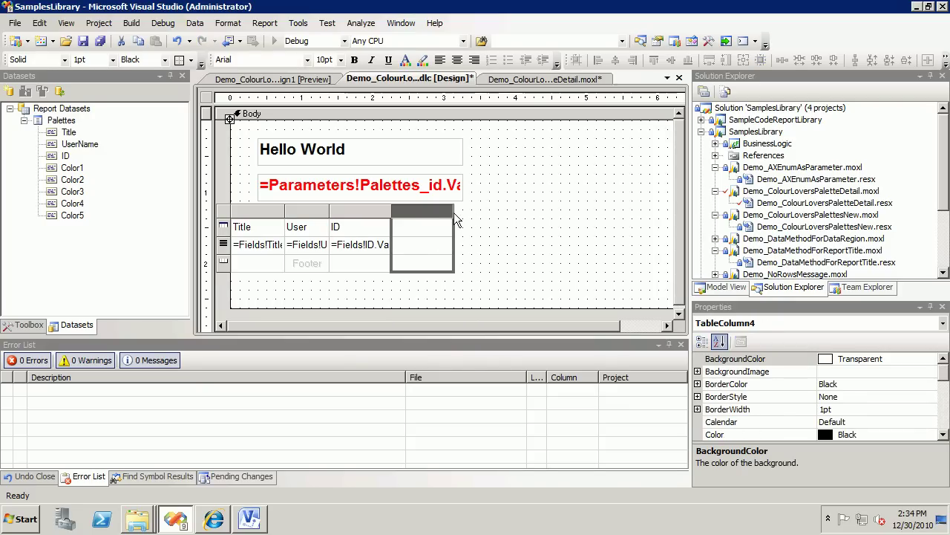
{"action": "left_click_drag", "start_coordinate": [454, 217], "coordinate": [666, 218]}
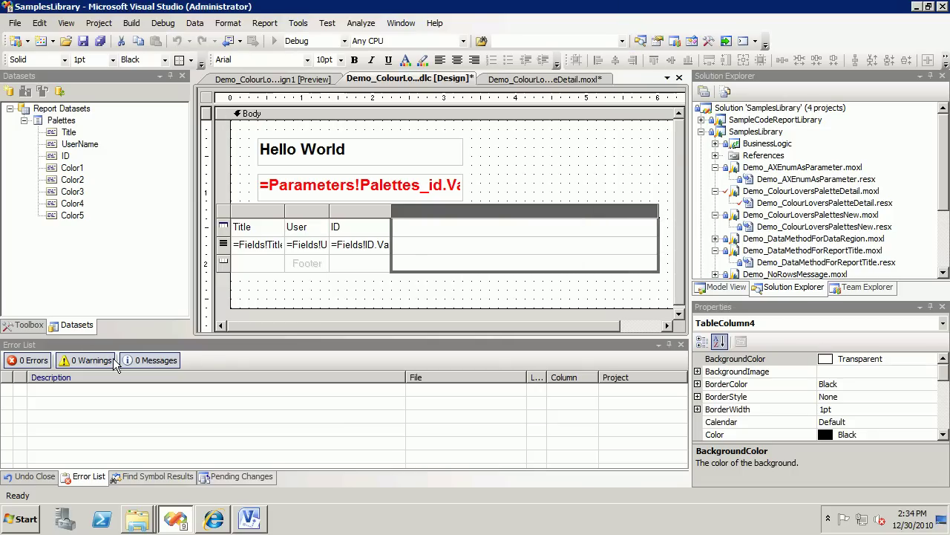
- Place a rectangle in the detail-row cell of the wide empty table column
{"action": "left_click", "coordinate": [30, 325]}
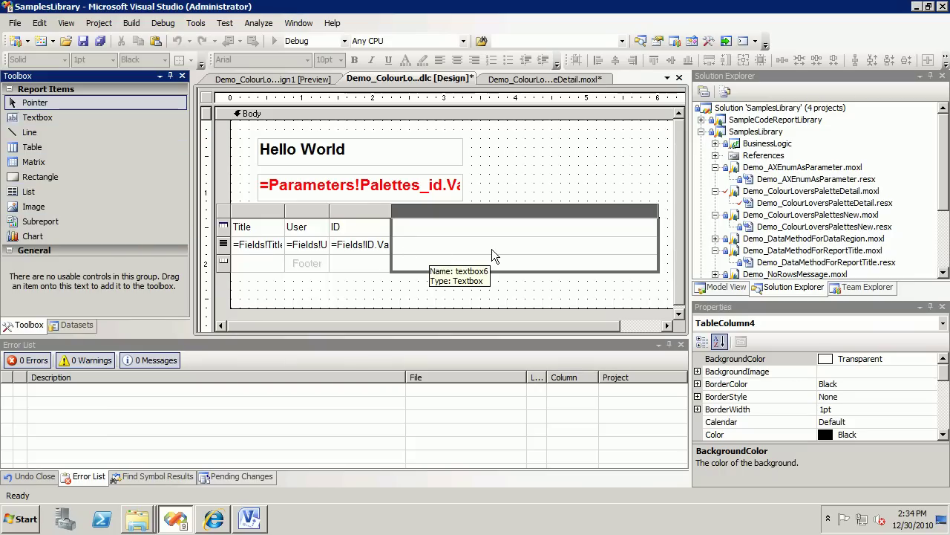
{"action": "left_click", "coordinate": [464, 245]}
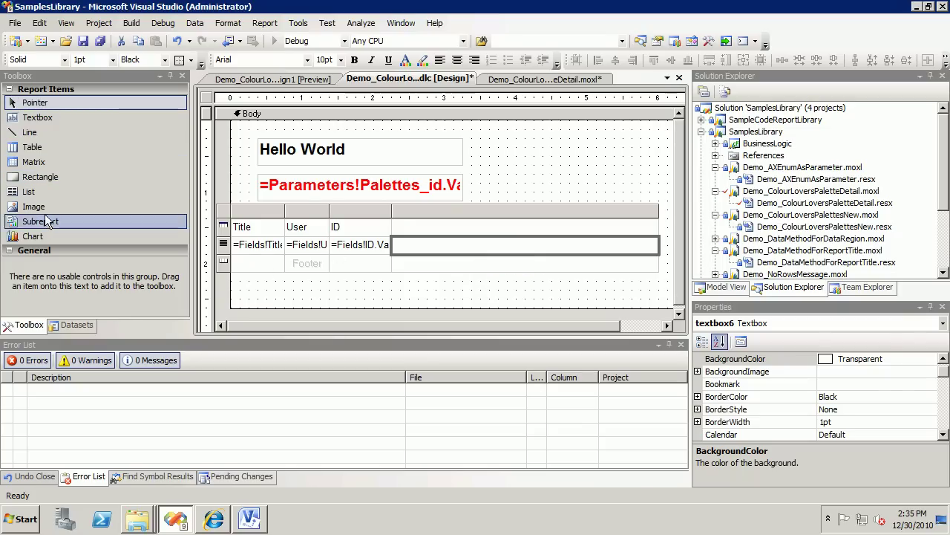
{"action": "left_click_drag", "start_coordinate": [42, 178], "coordinate": [424, 249]}
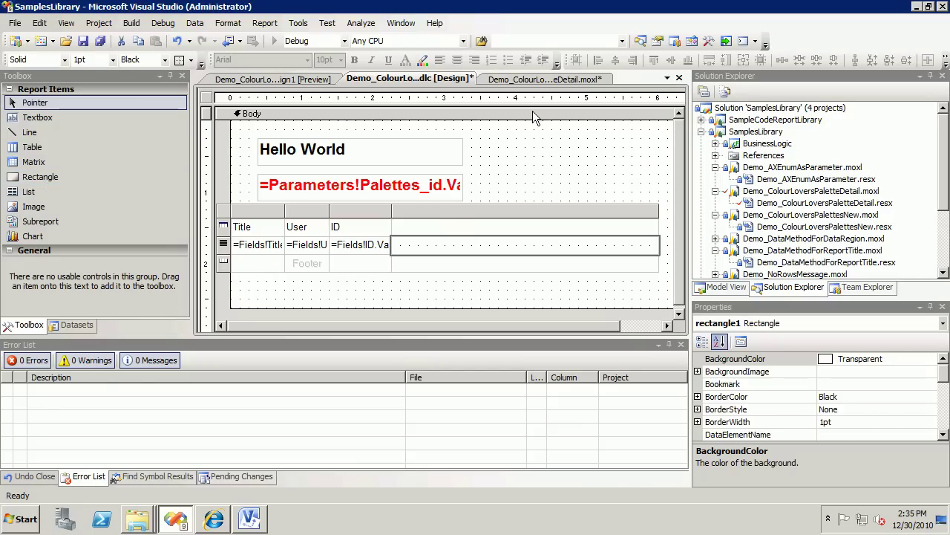
- Compare the rectangle in the wide column's detail cell with the text boxes in its header and footer cells
{"action": "left_click", "coordinate": [550, 167]}
{"action": "left_click", "coordinate": [524, 241]}
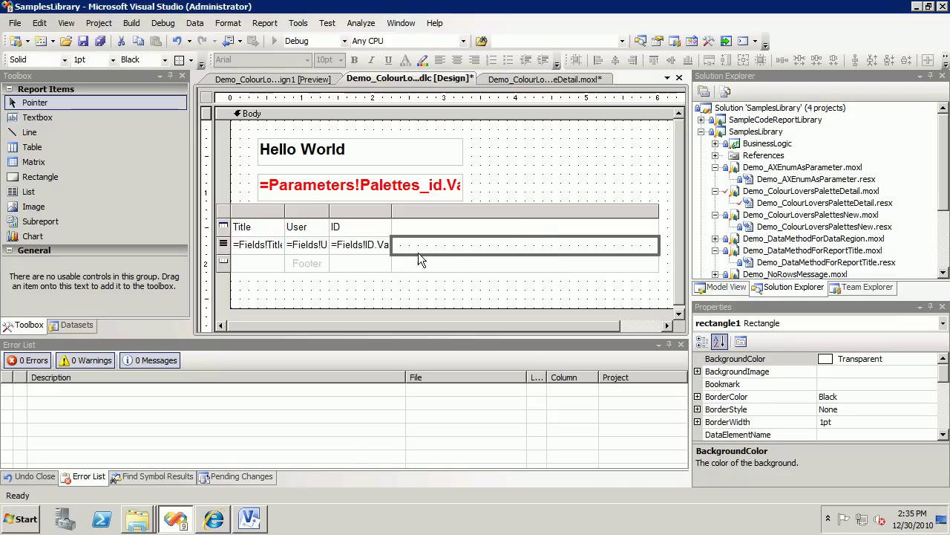
{"action": "left_click", "coordinate": [530, 180]}
{"action": "left_click", "coordinate": [496, 244]}
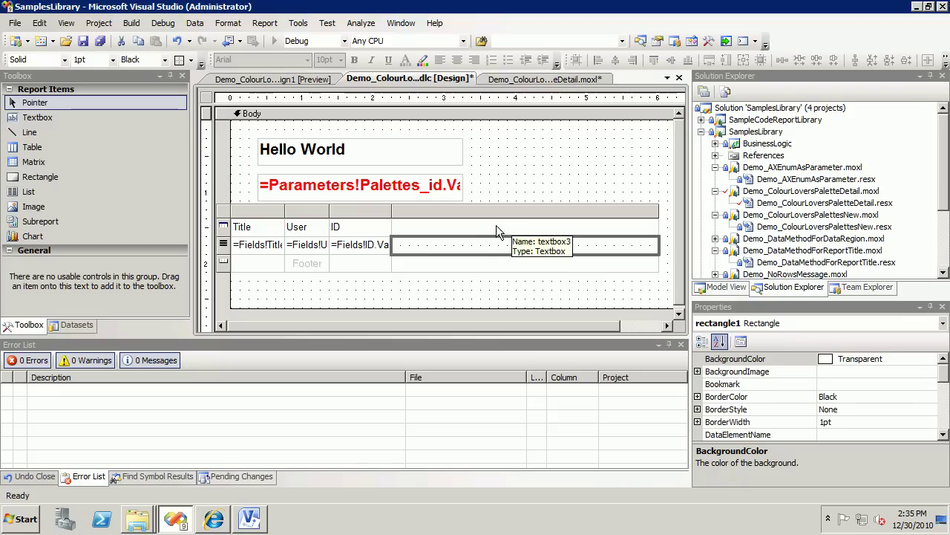
{"action": "left_click", "coordinate": [490, 228]}
{"action": "left_click", "coordinate": [539, 264]}
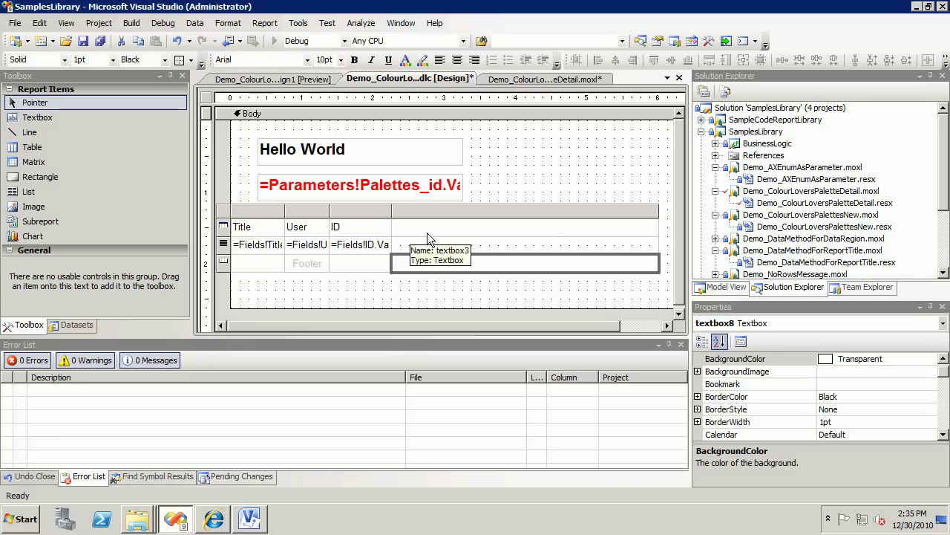
{"action": "left_click", "coordinate": [500, 246]}
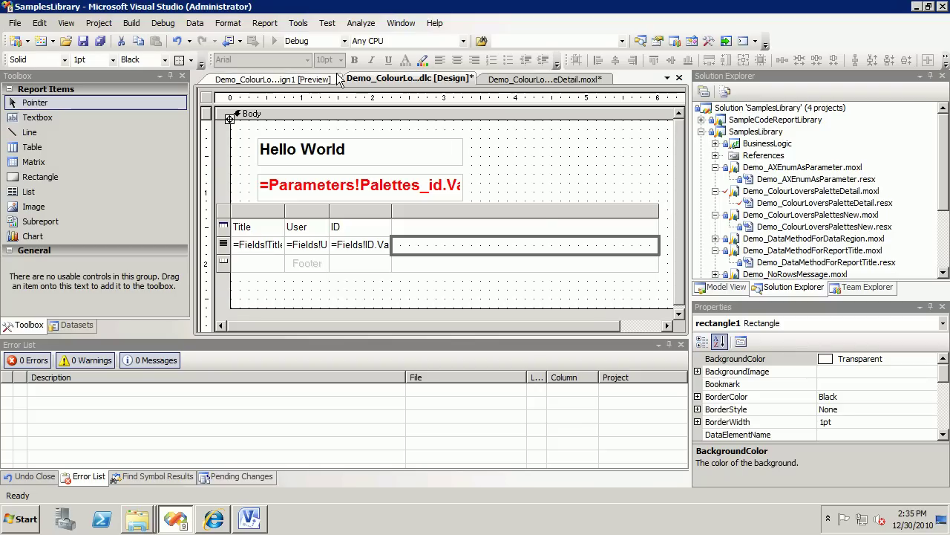
- Save the design and preview its report with the id parameter set to fffff
{"action": "left_click", "coordinate": [84, 42]}
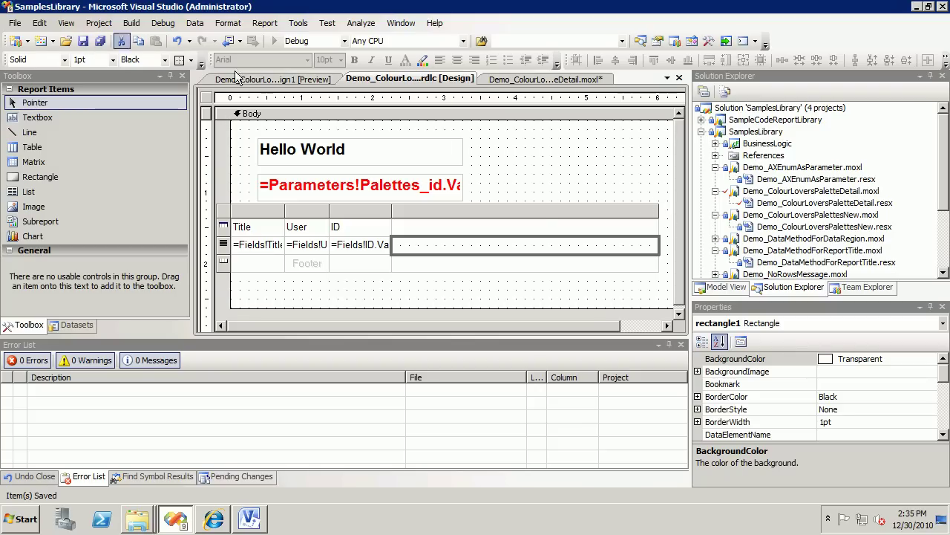
{"action": "left_click", "coordinate": [290, 79]}
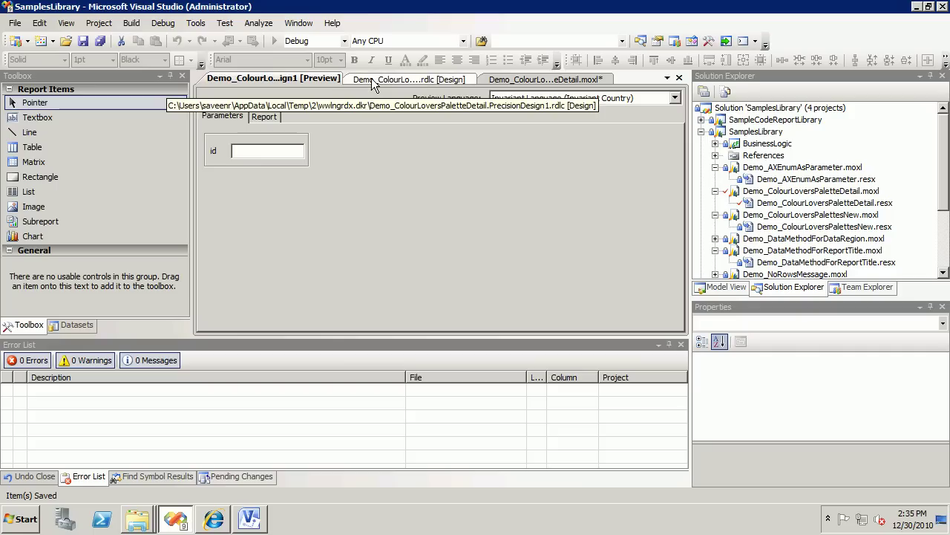
{"action": "left_click", "coordinate": [248, 150]}
{"action": "type", "text": "fffff"}
{"action": "left_click", "coordinate": [274, 117]}
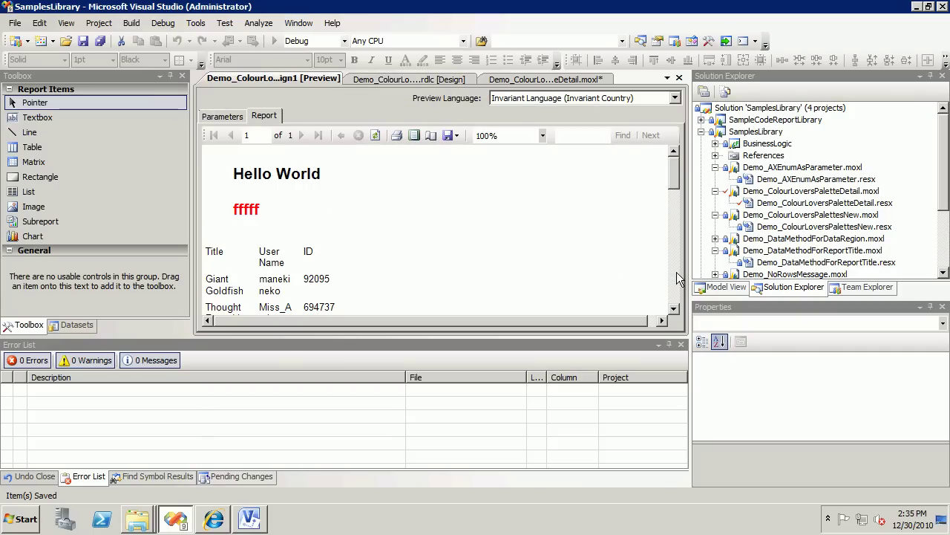
{"action": "left_click", "coordinate": [670, 267]}
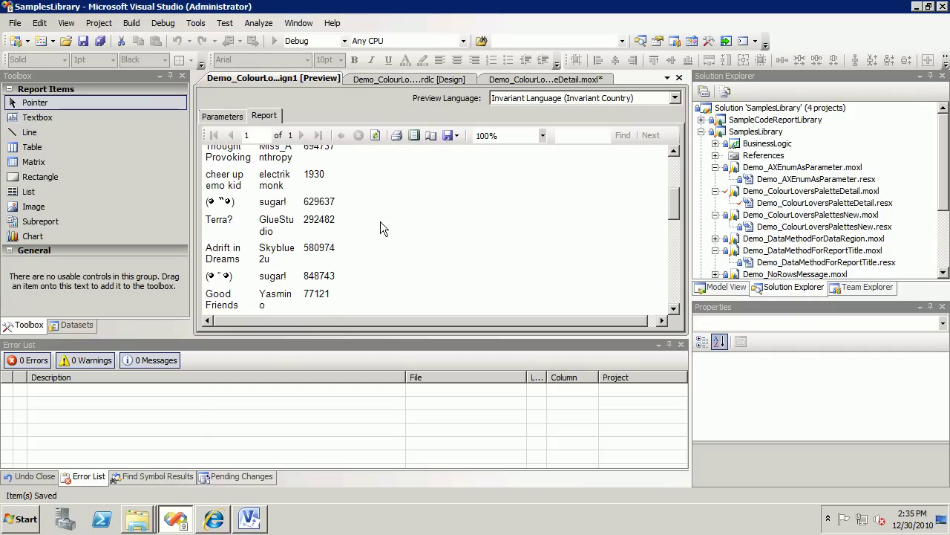
- Return to the design and set the wide column's header cell background colour to LightGrey
{"action": "left_click", "coordinate": [409, 78]}
{"action": "left_click", "coordinate": [464, 227]}
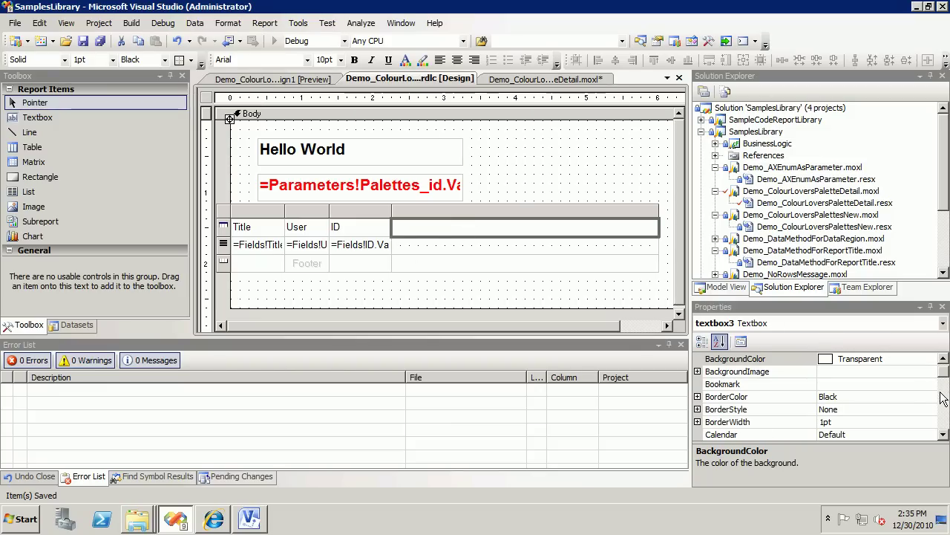
{"action": "left_click", "coordinate": [934, 363]}
{"action": "left_click", "coordinate": [931, 359]}
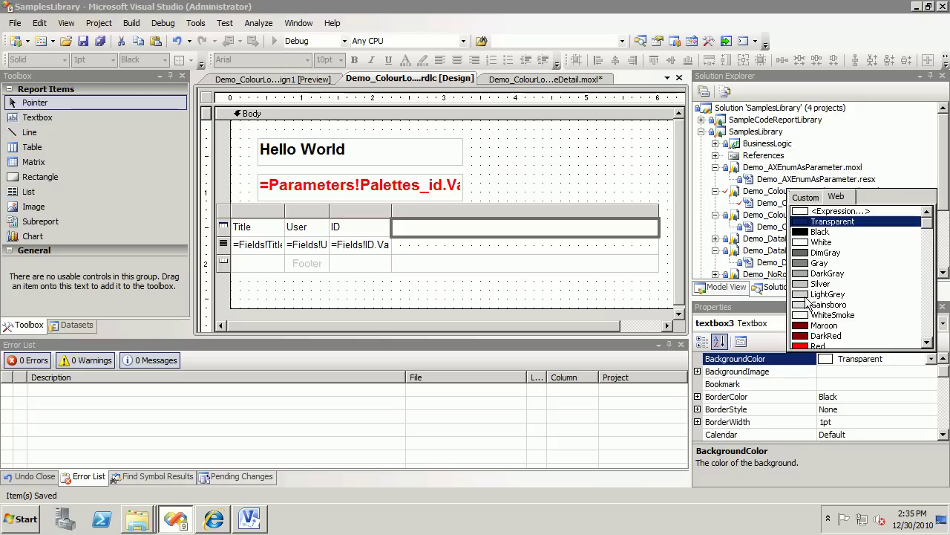
{"action": "left_click", "coordinate": [817, 294]}
- Set the background colour of the wide column's footer cell to Silver
{"action": "left_click", "coordinate": [640, 267]}
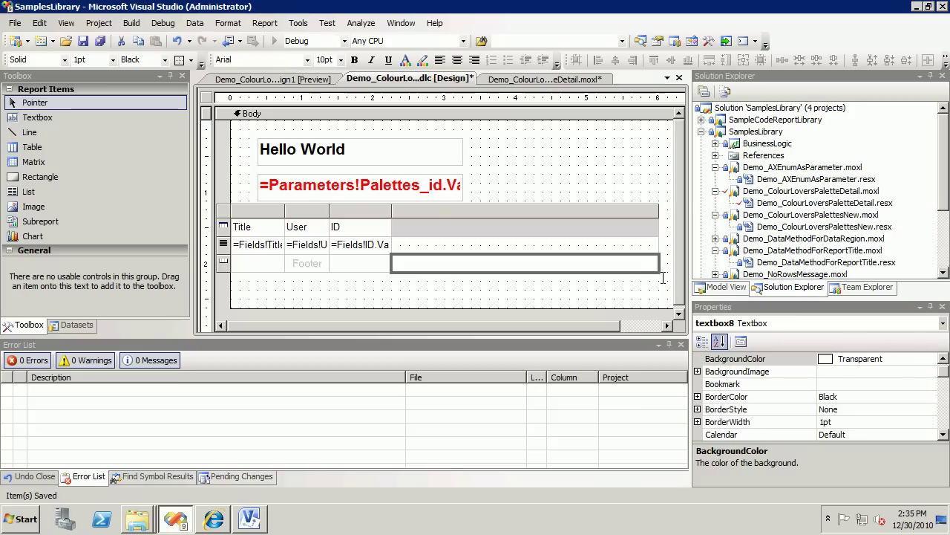
{"action": "left_click", "coordinate": [928, 361]}
{"action": "left_click", "coordinate": [932, 360]}
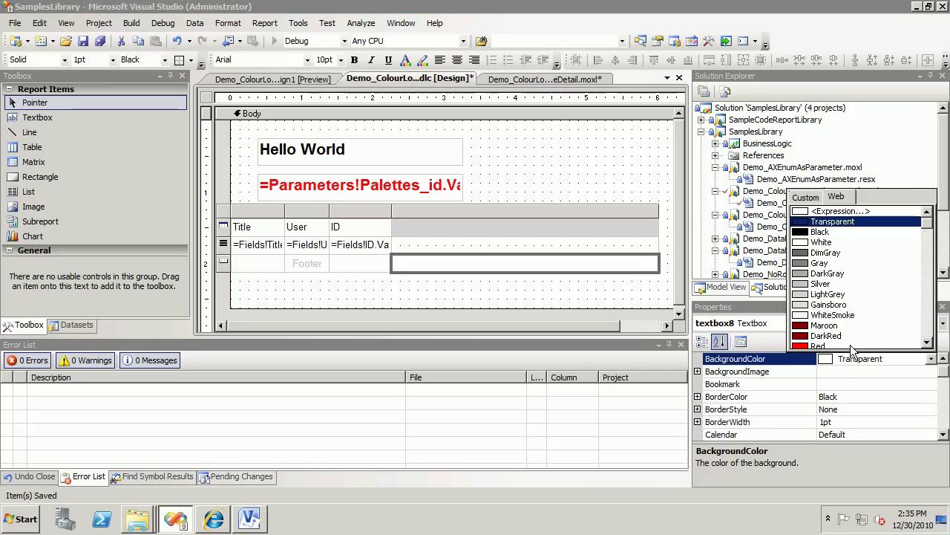
{"action": "left_click", "coordinate": [819, 284]}
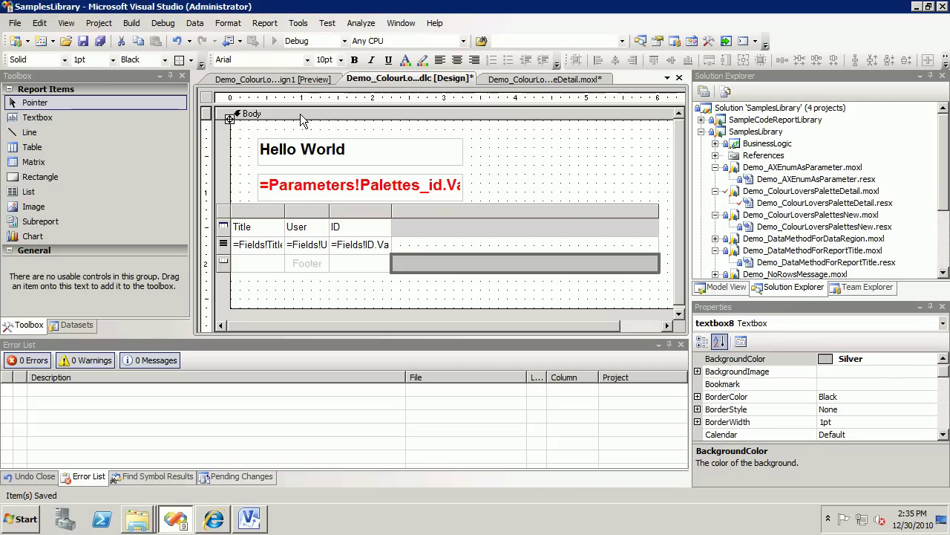
- Save the design and check the wide column's header and footer shading in the previewed report
{"action": "left_click", "coordinate": [83, 40]}
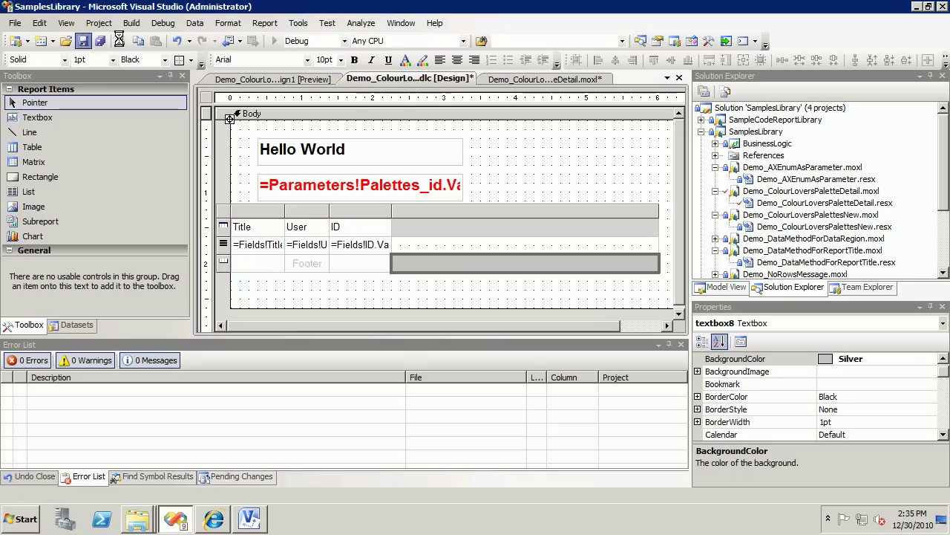
{"action": "left_click", "coordinate": [288, 79]}
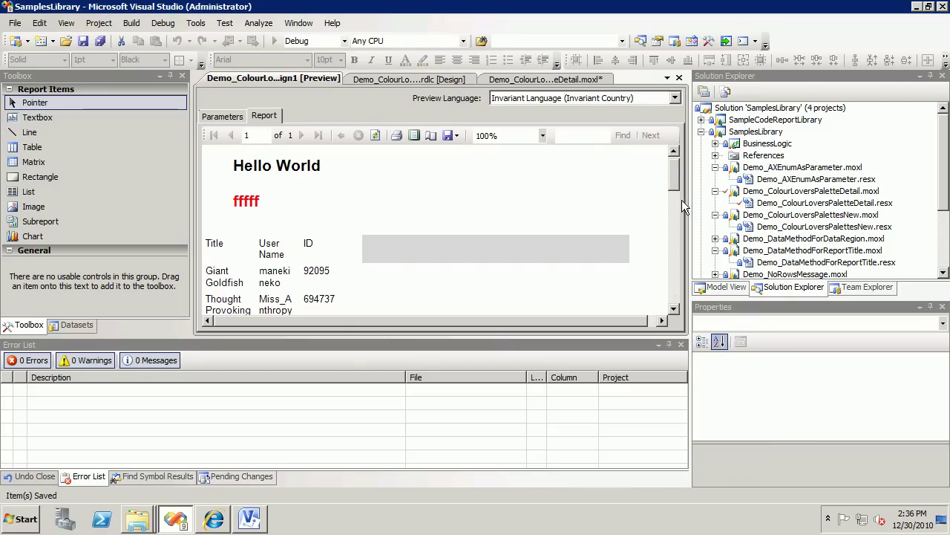
{"action": "scroll", "coordinate": [674, 232], "scroll_direction": "down", "scroll_amount": 10}
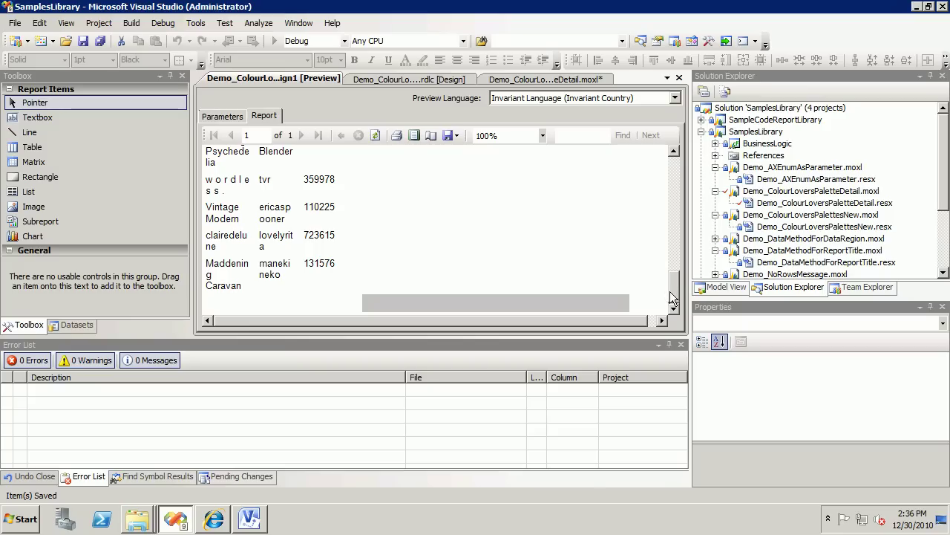
{"action": "left_click_drag", "start_coordinate": [675, 280], "coordinate": [680, 163]}
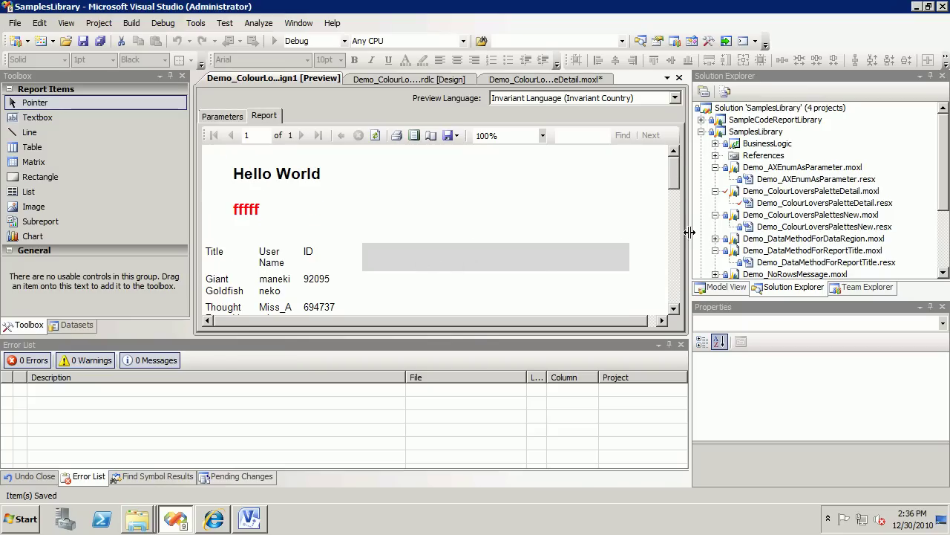
{"action": "scroll", "coordinate": [674, 243], "scroll_direction": "down", "scroll_amount": 10}
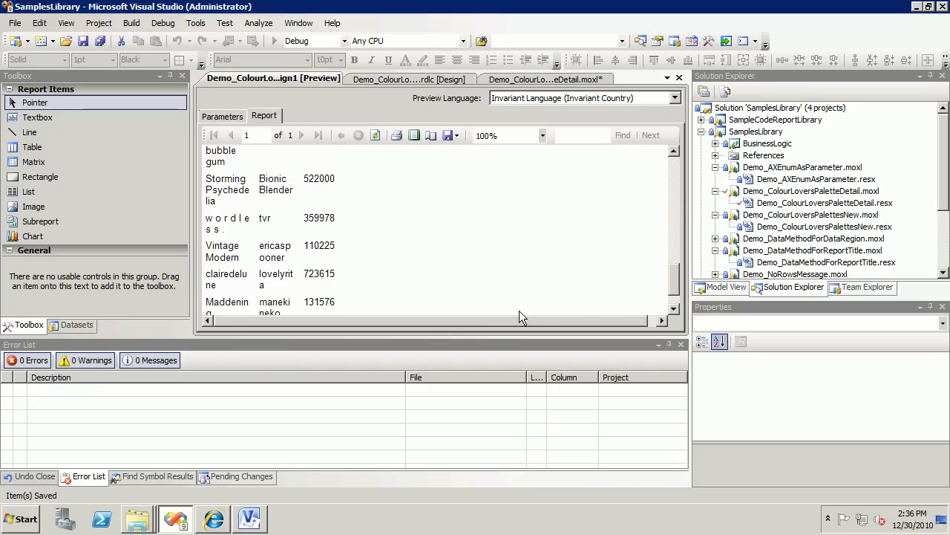
{"action": "scroll", "coordinate": [673, 291], "scroll_direction": "down", "scroll_amount": 2}
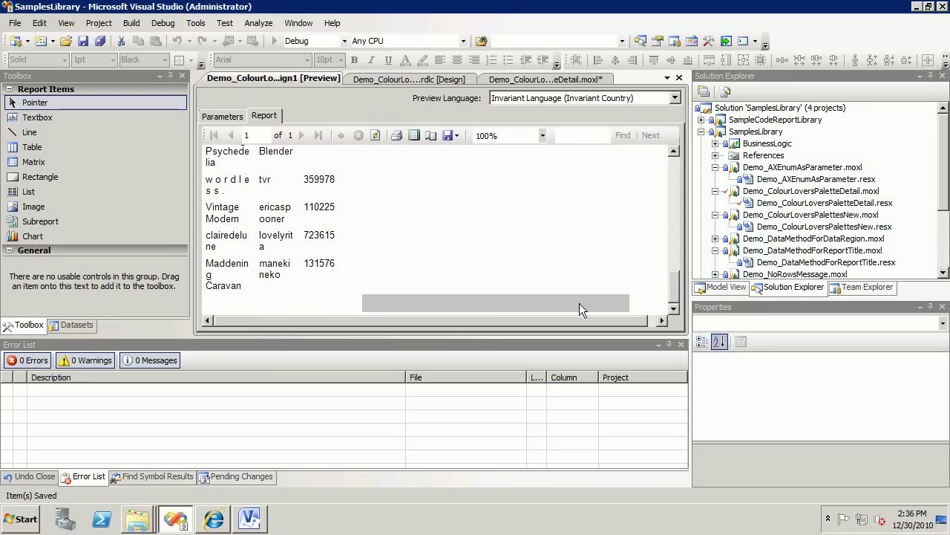
- Close the report preview and increase the table's detail row height to about 1 inch
{"action": "left_click", "coordinate": [679, 78]}
{"action": "left_click", "coordinate": [523, 244]}
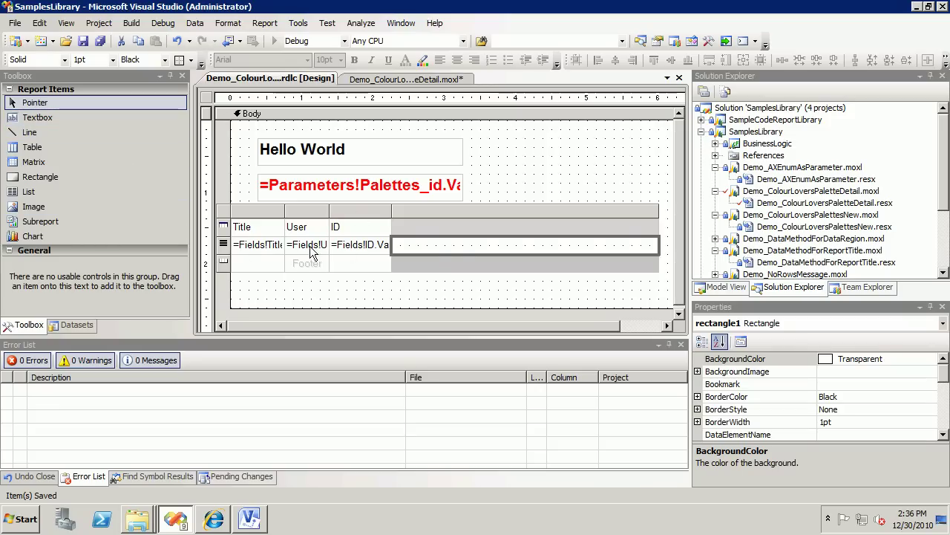
{"action": "left_click", "coordinate": [223, 247]}
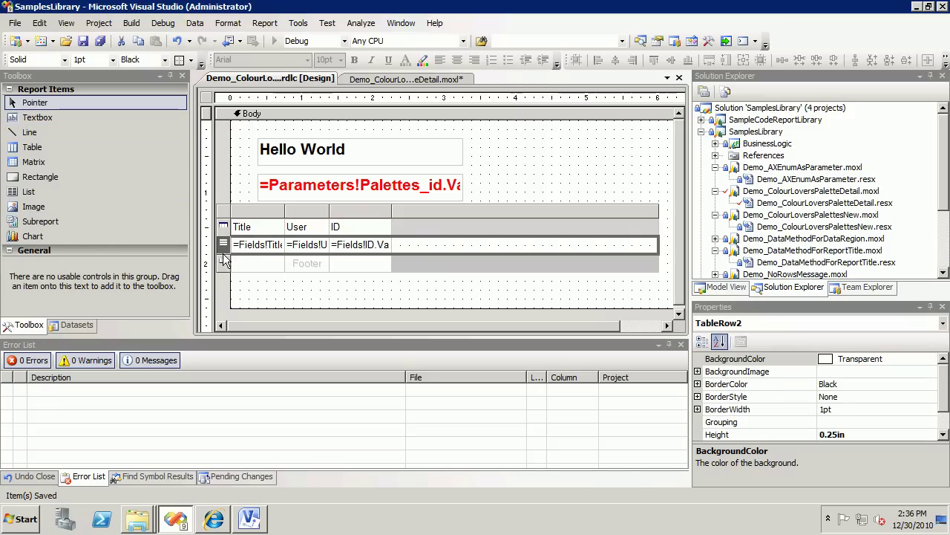
{"action": "left_click_drag", "start_coordinate": [223, 266], "coordinate": [228, 316]}
- Set the background colour of the rectangle in the wide column's detail cell to Orange
{"action": "left_click", "coordinate": [455, 283]}
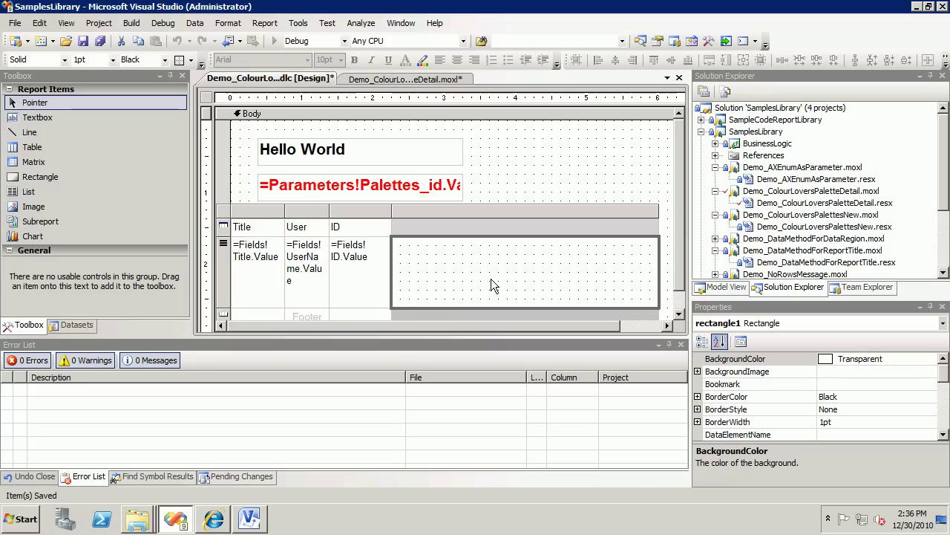
{"action": "left_click", "coordinate": [925, 358]}
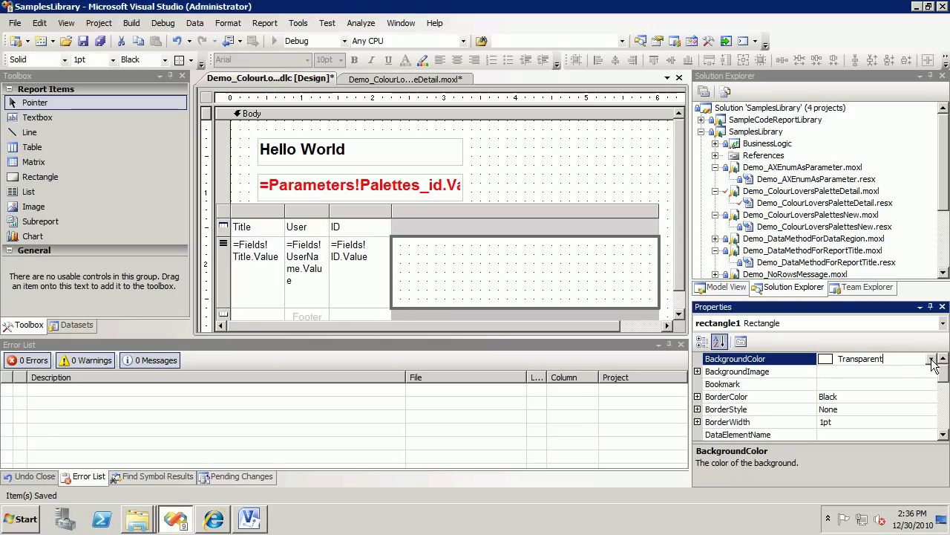
{"action": "left_click", "coordinate": [931, 360]}
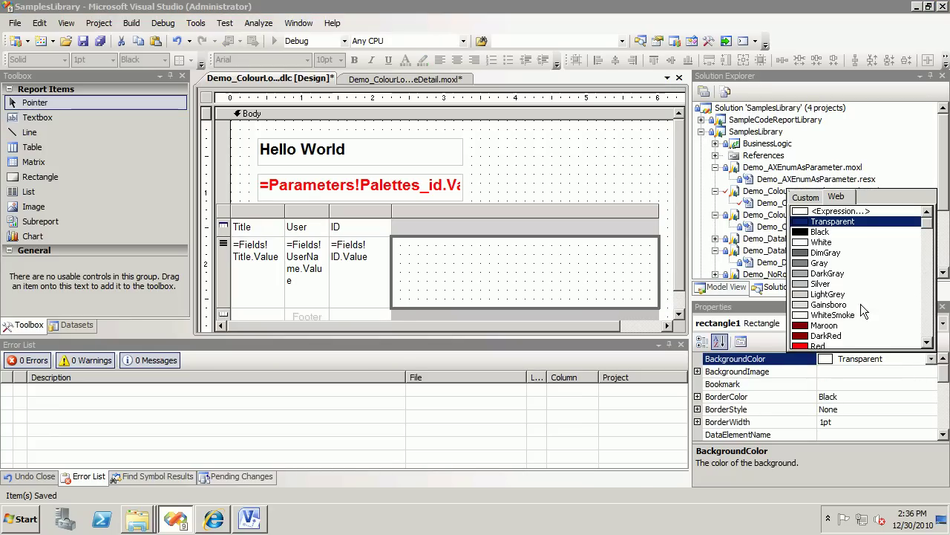
{"action": "scroll", "coordinate": [890, 290], "scroll_direction": "down", "scroll_amount": 12}
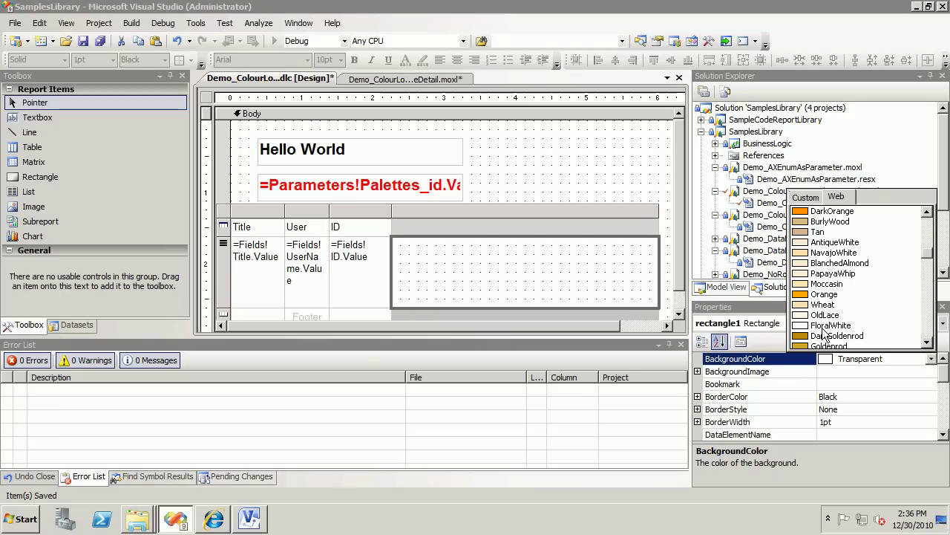
{"action": "left_click", "coordinate": [825, 295]}
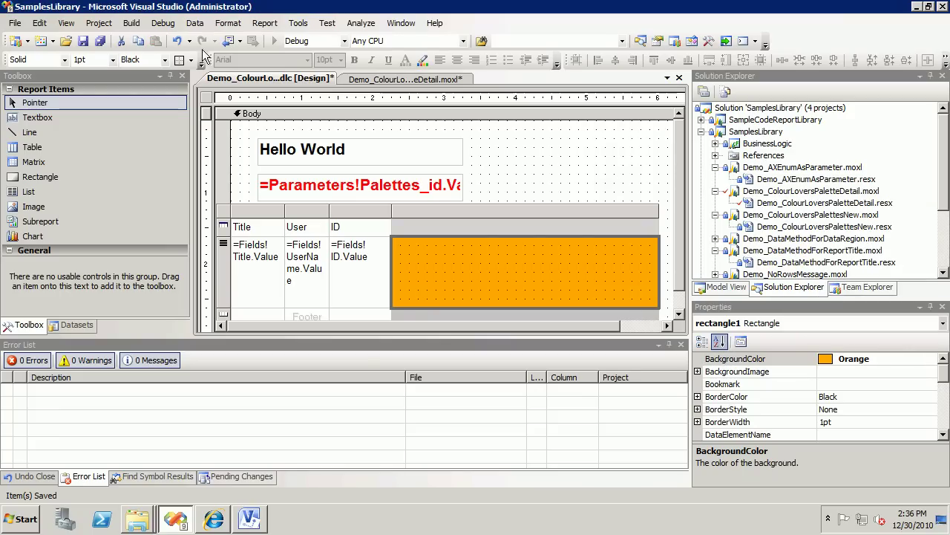
- Save the design and the Demo_ColourLoversPaletteDetail.moxl report model, overwriting the version on disk
{"action": "left_click", "coordinate": [83, 41]}
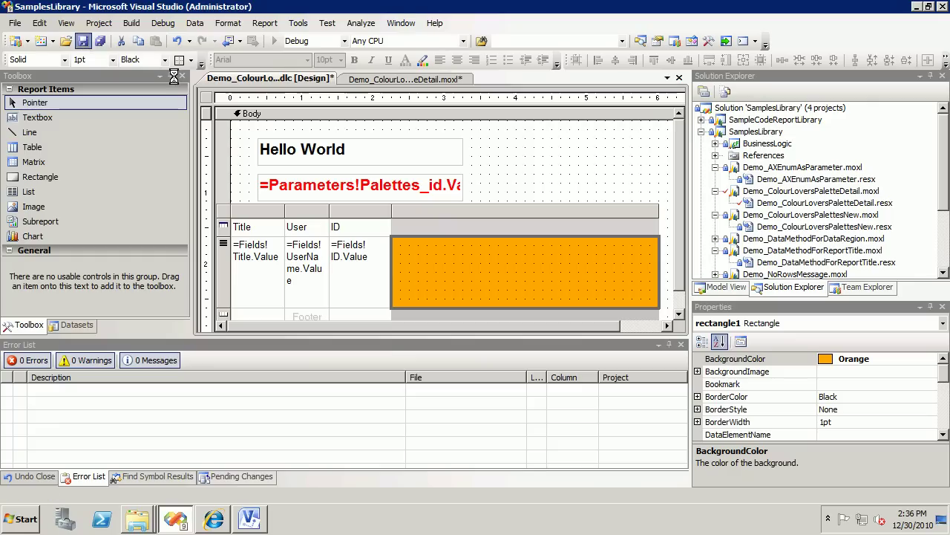
{"action": "left_click", "coordinate": [378, 79]}
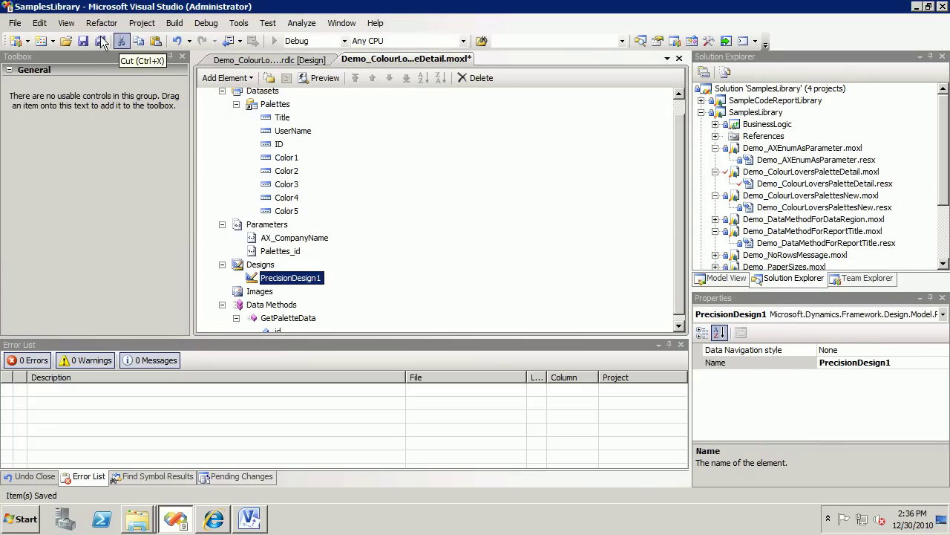
{"action": "left_click", "coordinate": [101, 41]}
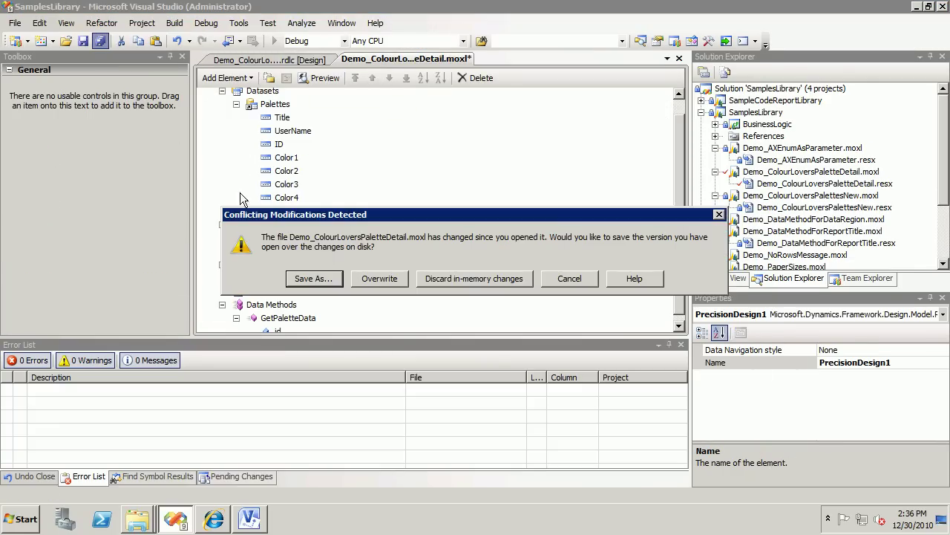
{"action": "left_click", "coordinate": [403, 284]}
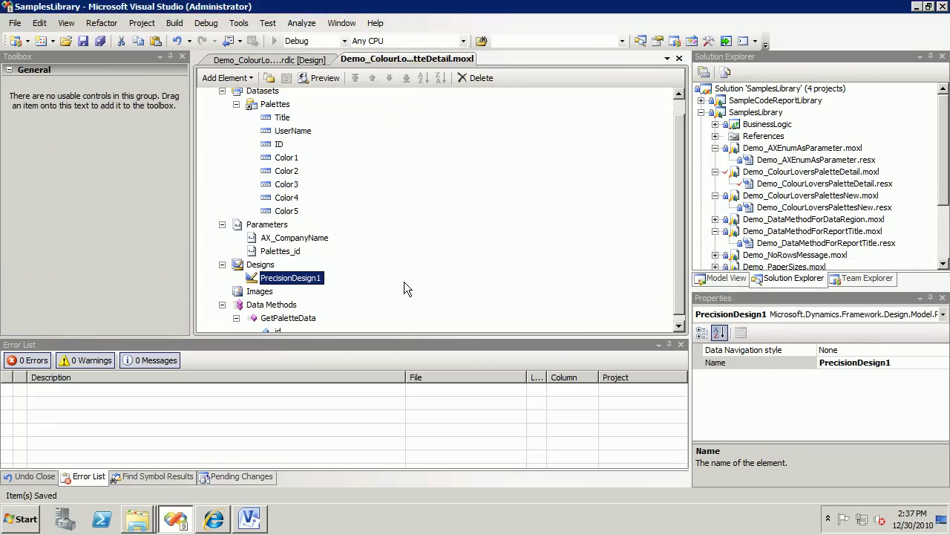
- Preview PrecisionDesign1 with the id parameter dddd and check the orange rectangle in the report's detail rows
{"action": "right_click", "coordinate": [313, 281]}
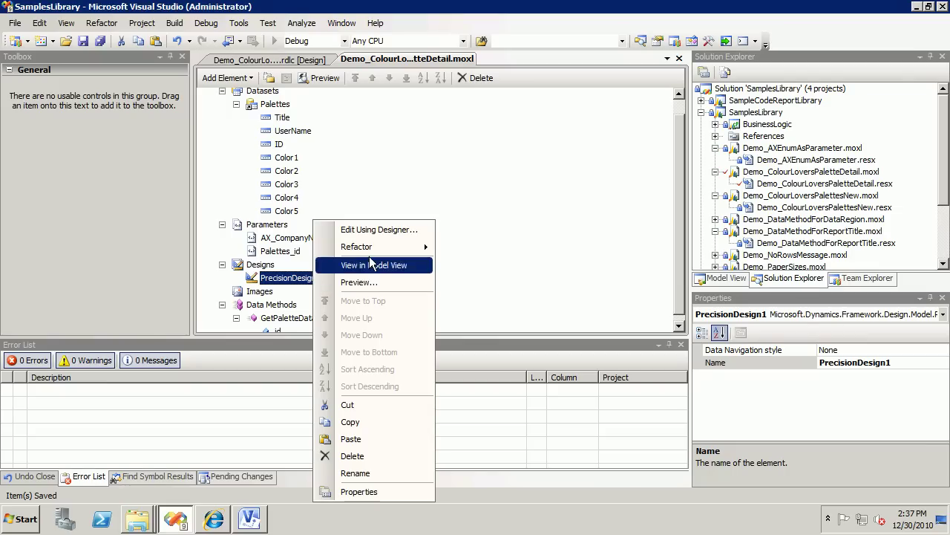
{"action": "left_click", "coordinate": [387, 279]}
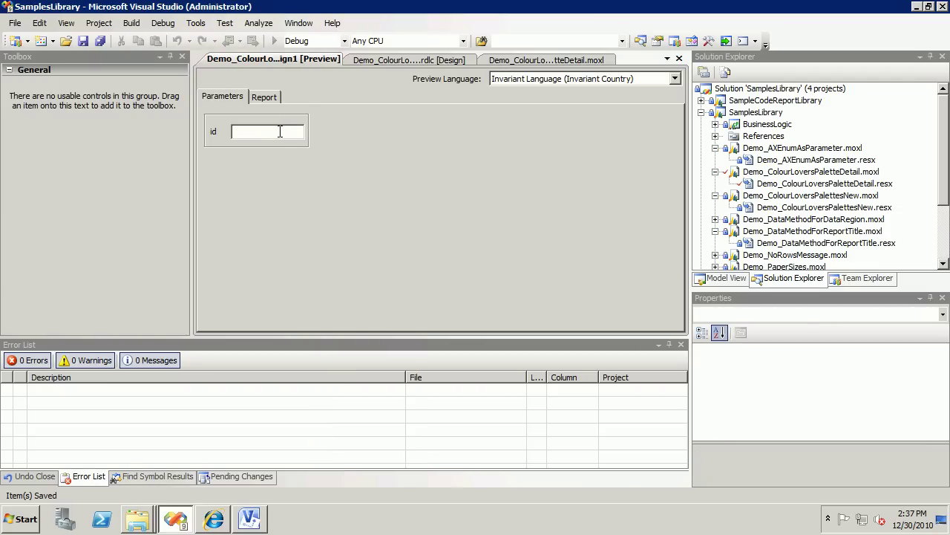
{"action": "left_click", "coordinate": [272, 101]}
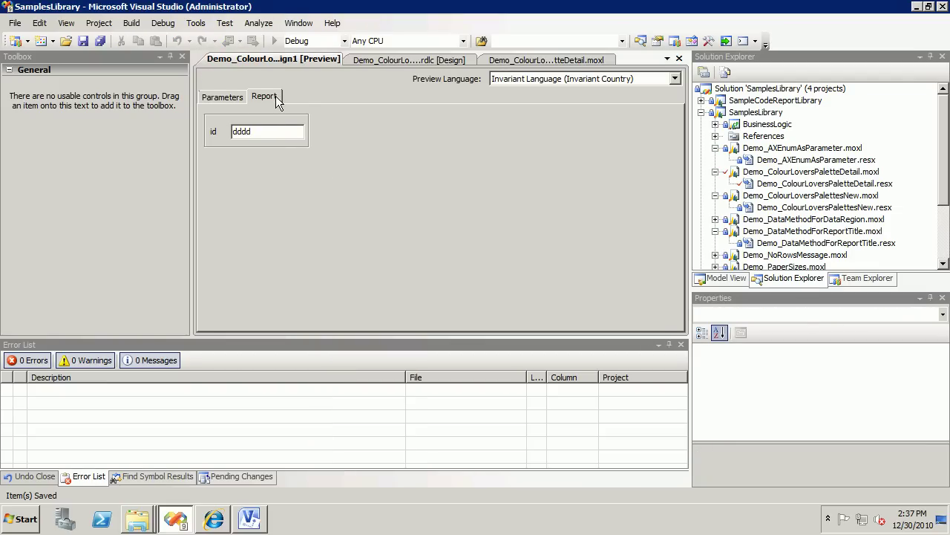
{"action": "scroll", "coordinate": [676, 228], "scroll_direction": "down", "scroll_amount": 10}
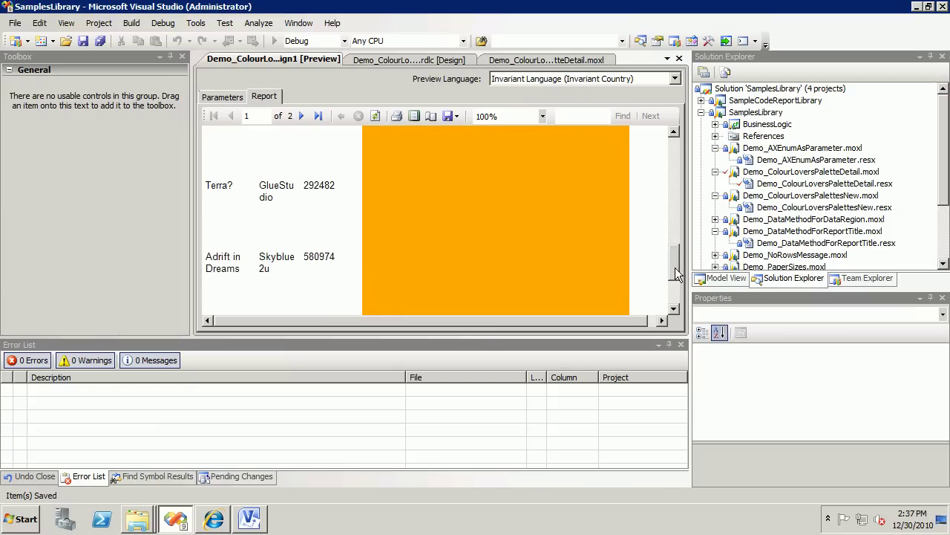
- Return to the report design and place a text box about 1 inch wide inside the orange rectangle of the detail row
{"action": "left_click", "coordinate": [394, 61]}
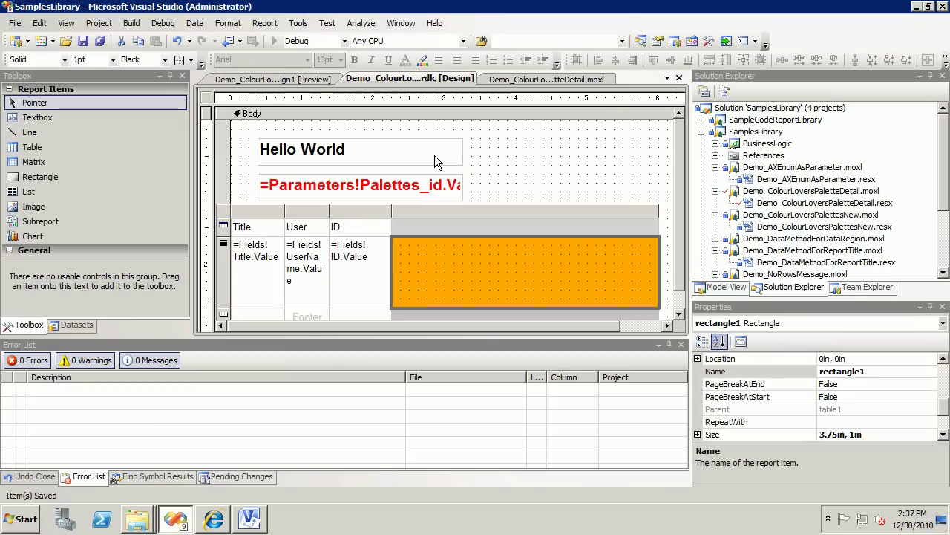
{"action": "left_click", "coordinate": [523, 140]}
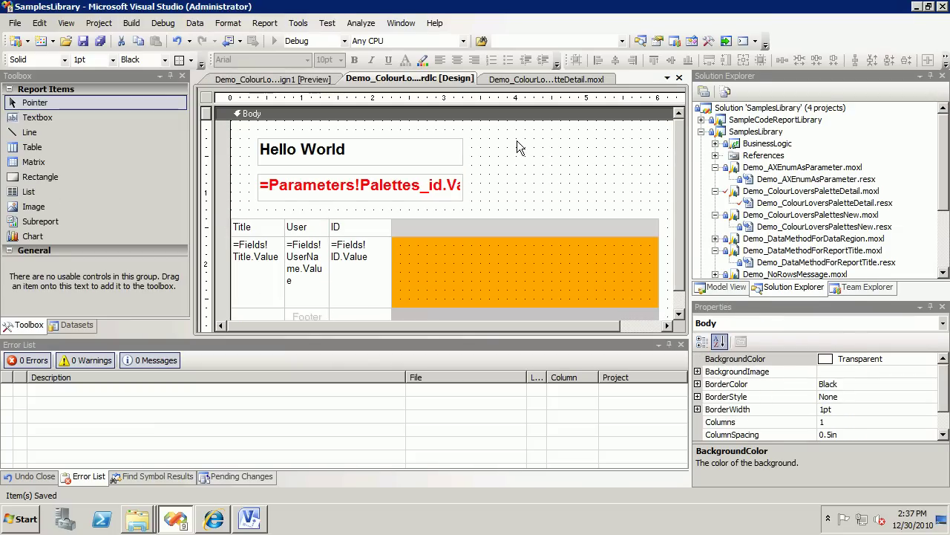
{"action": "left_click_drag", "start_coordinate": [32, 121], "coordinate": [414, 259]}
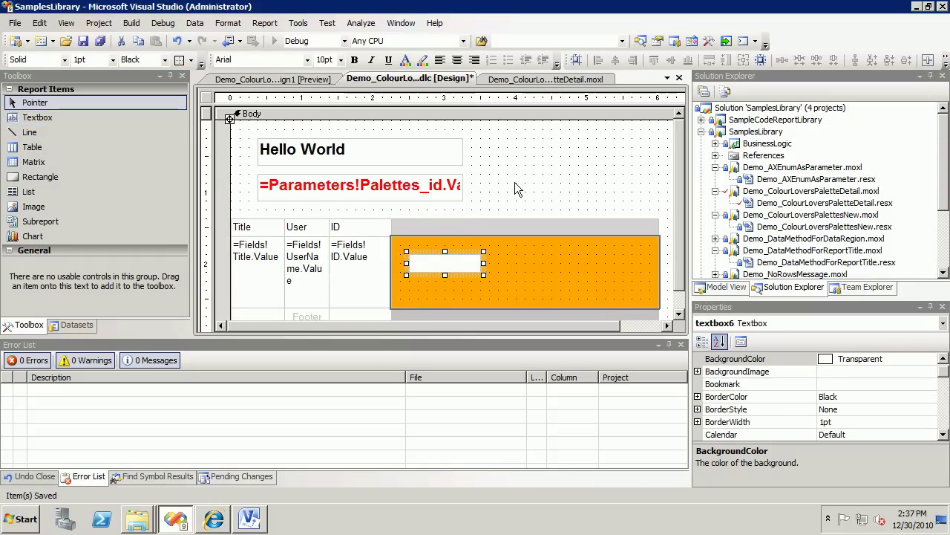
{"action": "left_click", "coordinate": [495, 211]}
{"action": "left_click", "coordinate": [458, 264]}
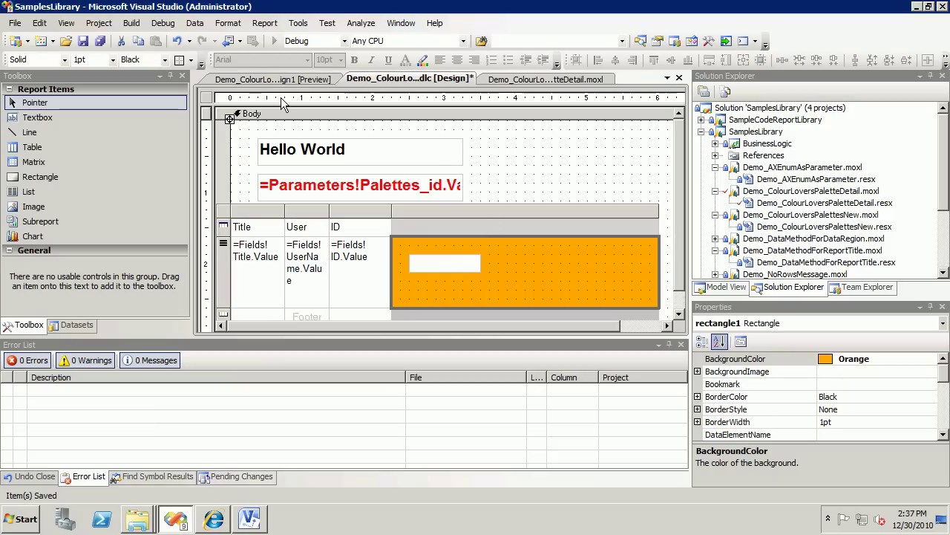
- Check the previewed report's detail rows for the empty text box in the orange rectangle
{"action": "left_click", "coordinate": [326, 79]}
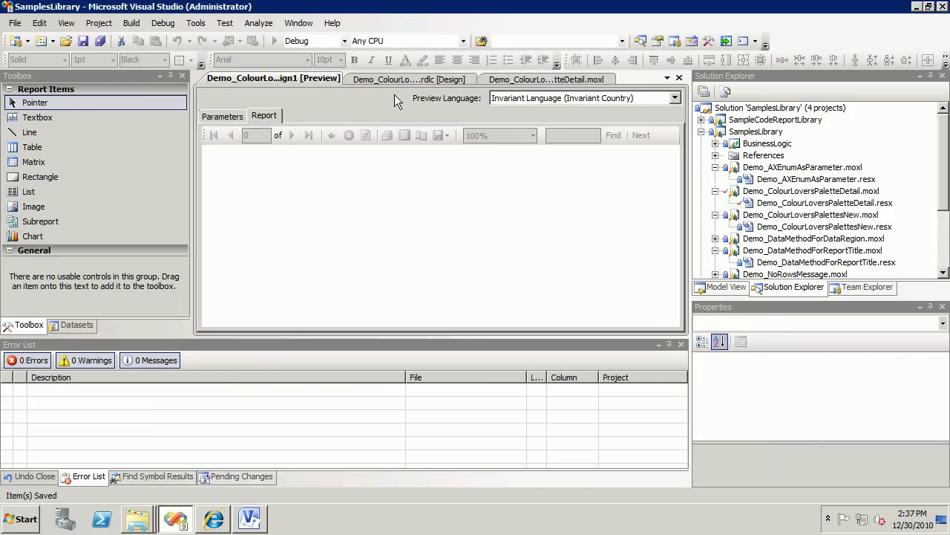
{"action": "left_click", "coordinate": [678, 255]}
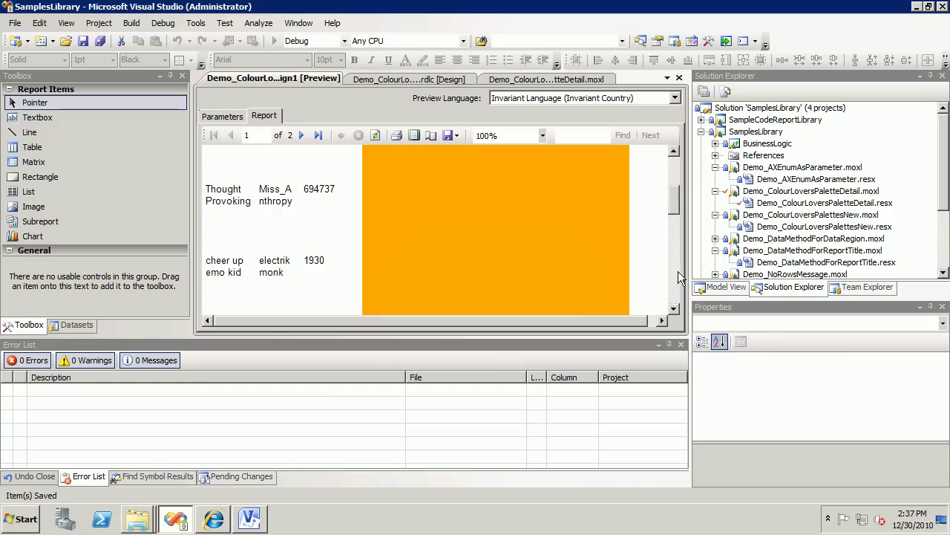
{"action": "left_click", "coordinate": [677, 276]}
- Set the background colour of the text box inside the orange rectangle to Red
{"action": "left_click", "coordinate": [440, 80]}
{"action": "left_click", "coordinate": [462, 267]}
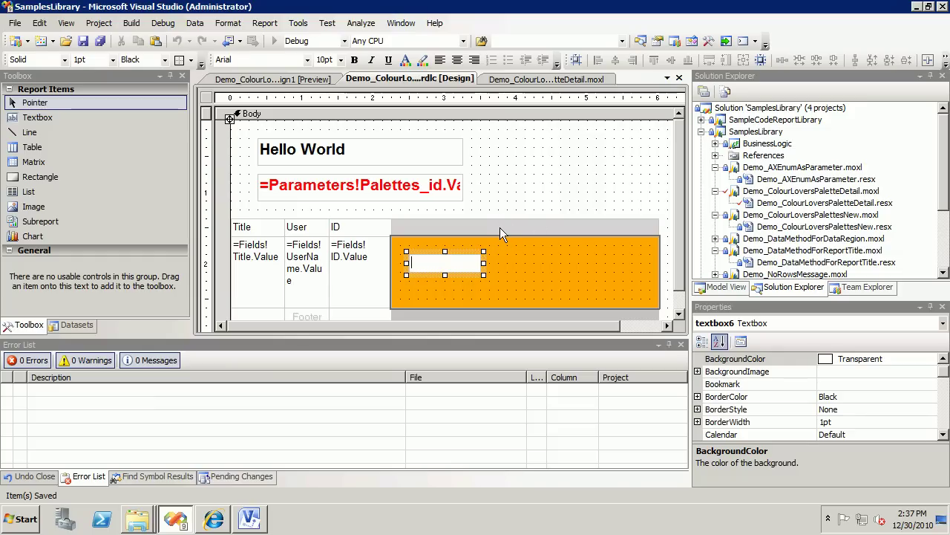
{"action": "left_click", "coordinate": [880, 368]}
{"action": "left_click", "coordinate": [908, 359]}
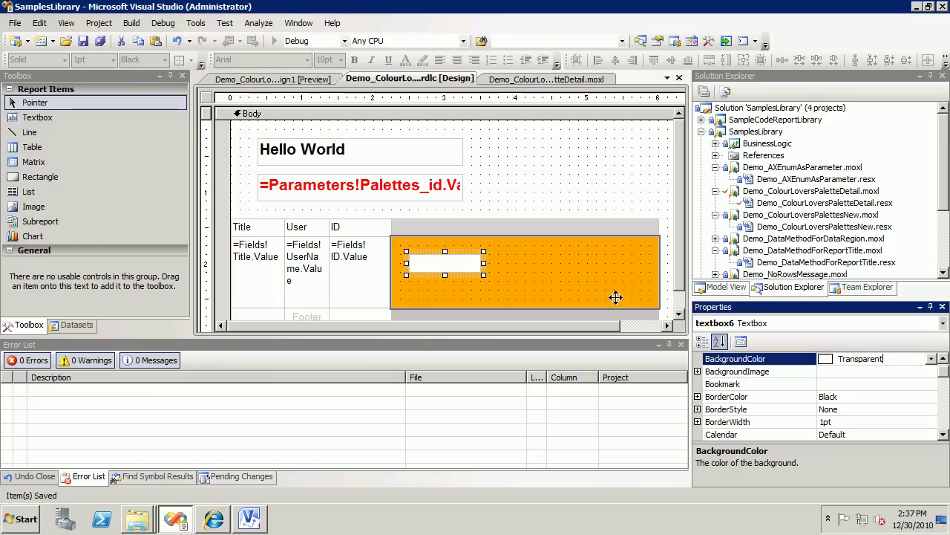
{"action": "left_click", "coordinate": [931, 358]}
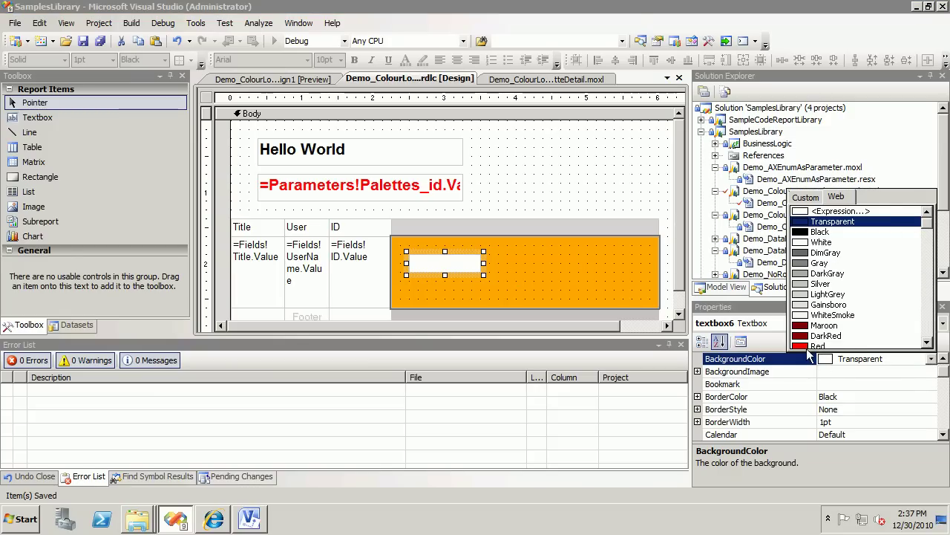
{"action": "left_click", "coordinate": [823, 346]}
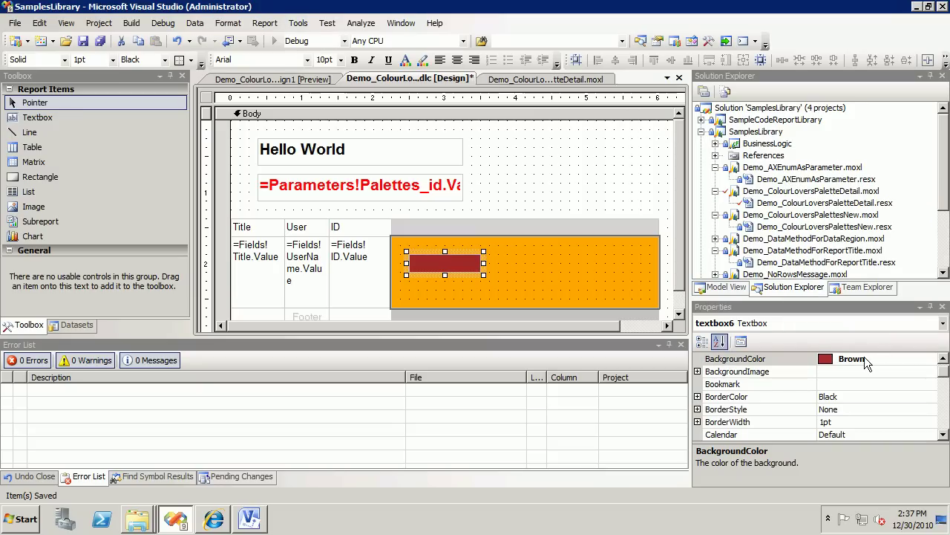
{"action": "left_click", "coordinate": [932, 359]}
{"action": "left_click", "coordinate": [820, 328]}
- Enter the text "Palette" in the red text box and make it bold
{"action": "left_click", "coordinate": [446, 264]}
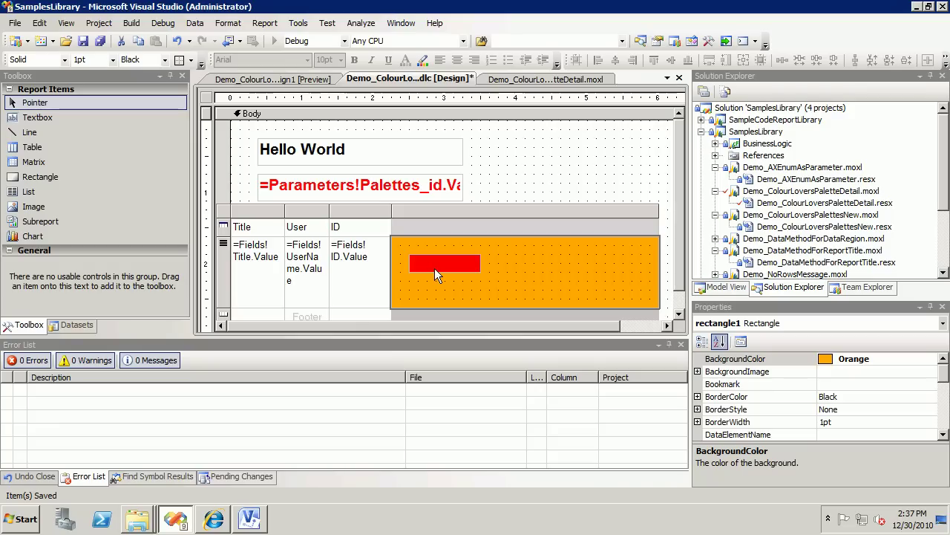
{"action": "right_click", "coordinate": [438, 265]}
{"action": "key", "text": "Escape"}
{"action": "left_click", "coordinate": [440, 267]}
{"action": "left_click", "coordinate": [456, 267]}
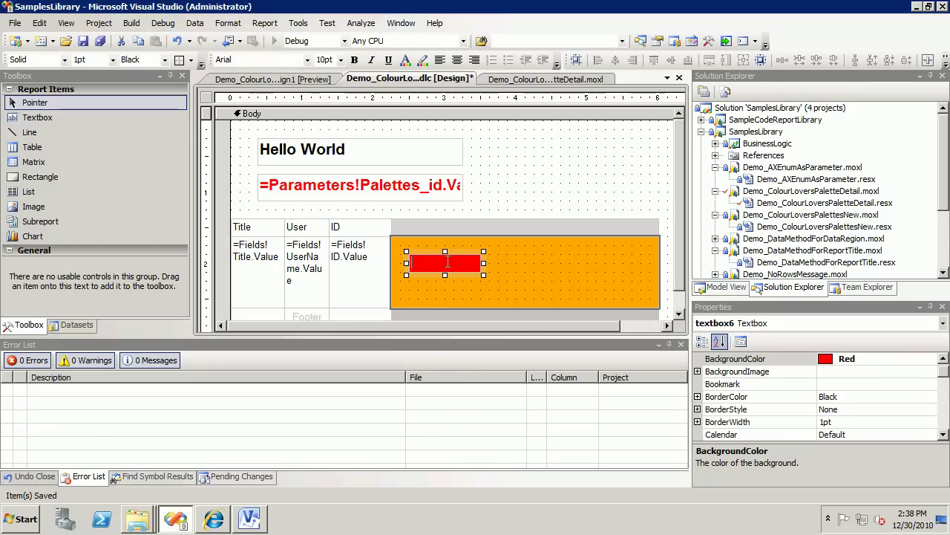
{"action": "type", "text": "Palette"}
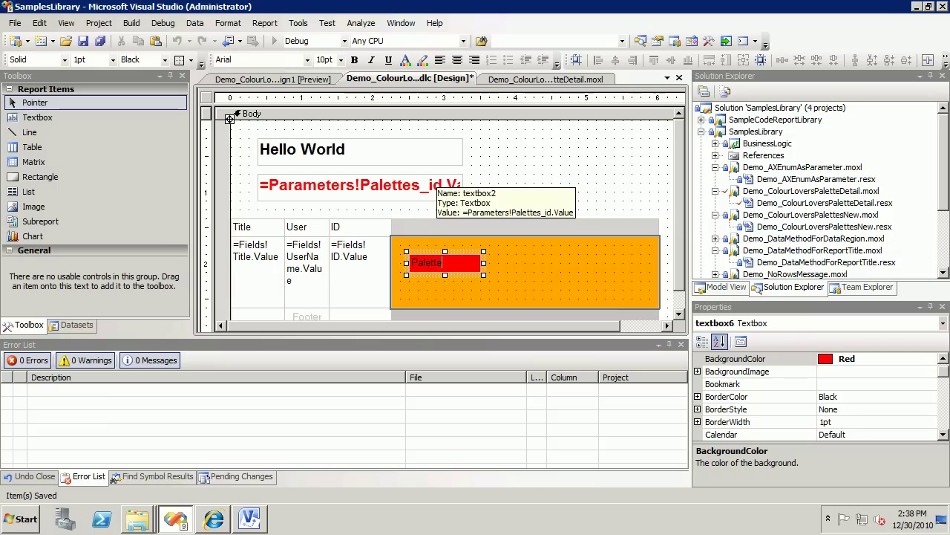
{"action": "key", "text": "ctrl+a"}
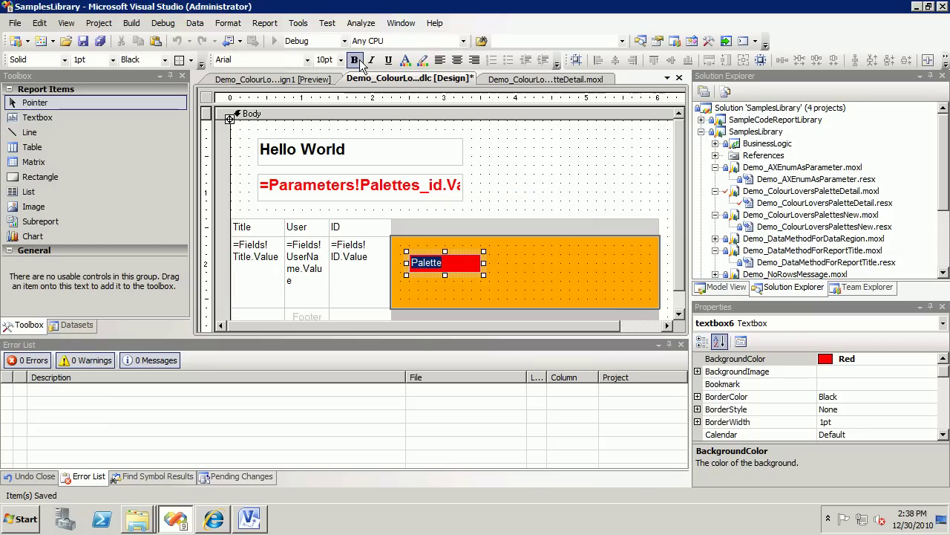
{"action": "left_click", "coordinate": [585, 156]}
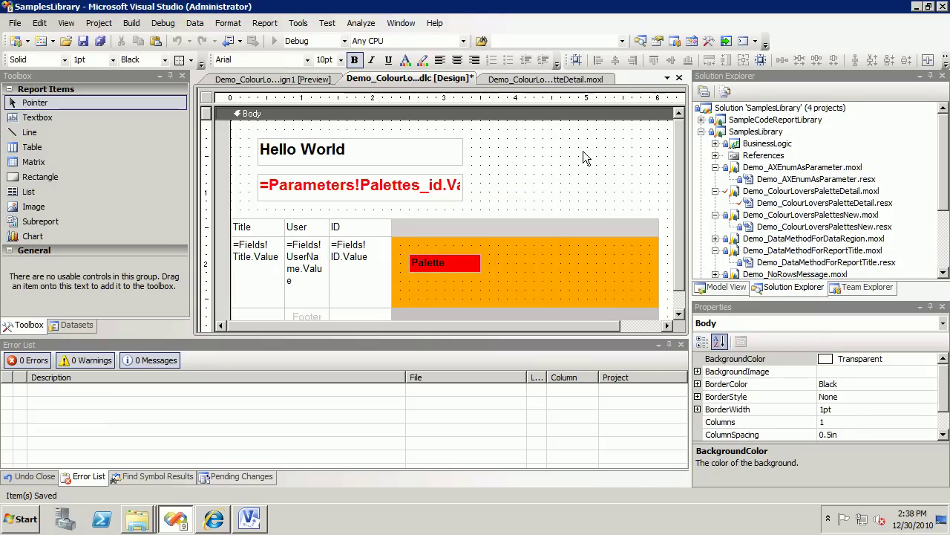
- Save the design and check the red "Palette" text boxes throughout the detail rows of the previewed report
{"action": "left_click", "coordinate": [100, 41]}
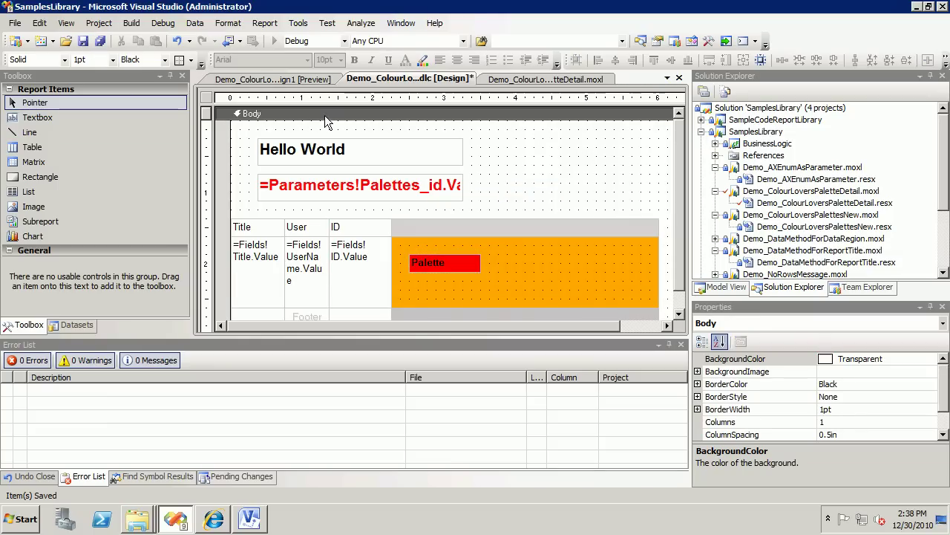
{"action": "left_click", "coordinate": [312, 79]}
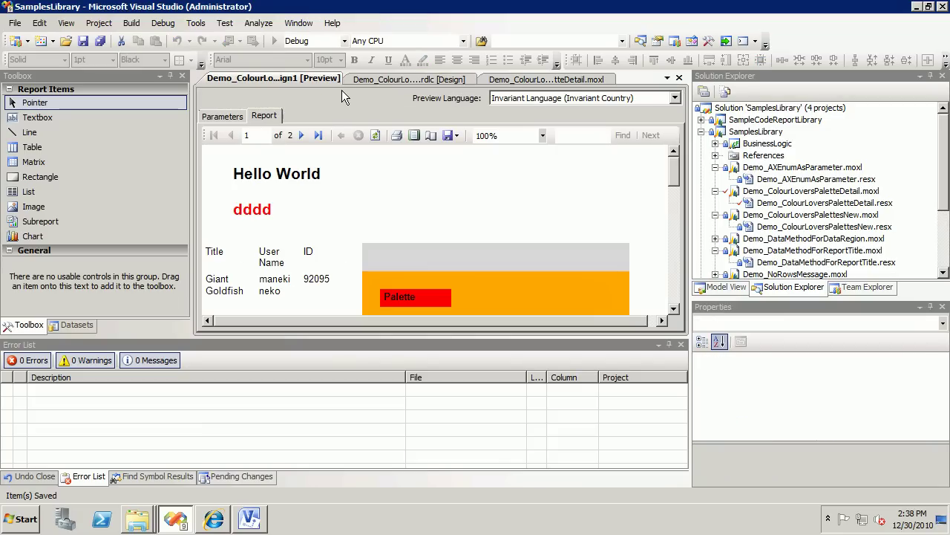
{"action": "left_click", "coordinate": [675, 255]}
{"action": "left_click", "coordinate": [674, 273]}
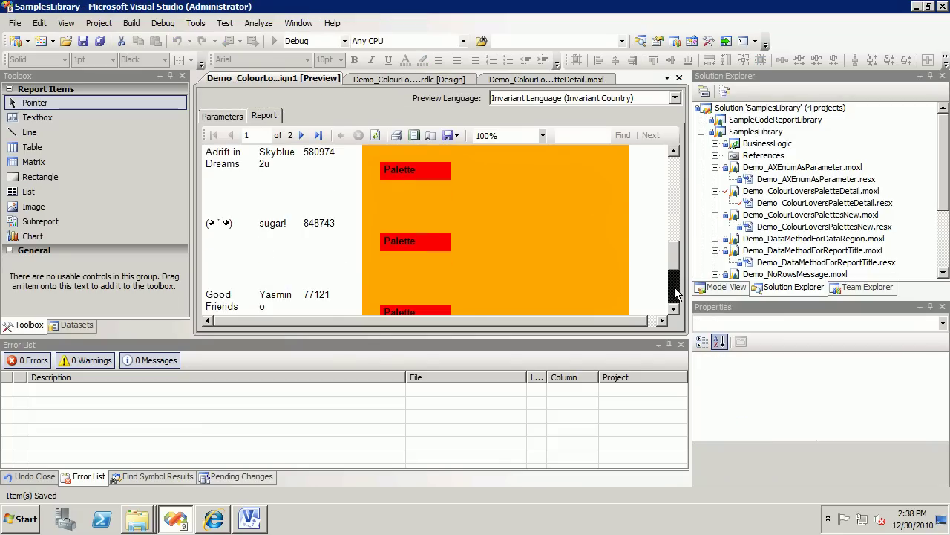
{"action": "left_click", "coordinate": [675, 272]}
{"action": "left_click", "coordinate": [676, 240]}
{"action": "left_click", "coordinate": [673, 174]}
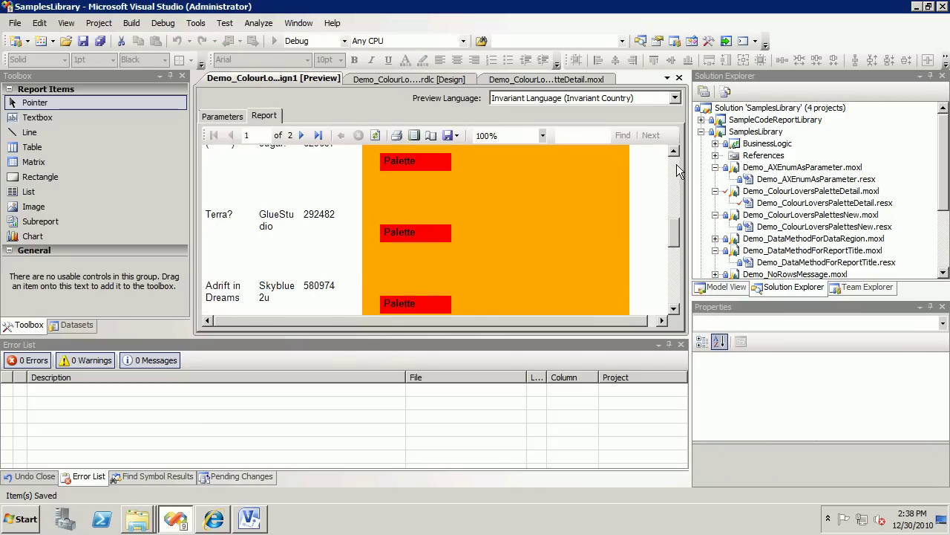
{"action": "left_click", "coordinate": [679, 169]}
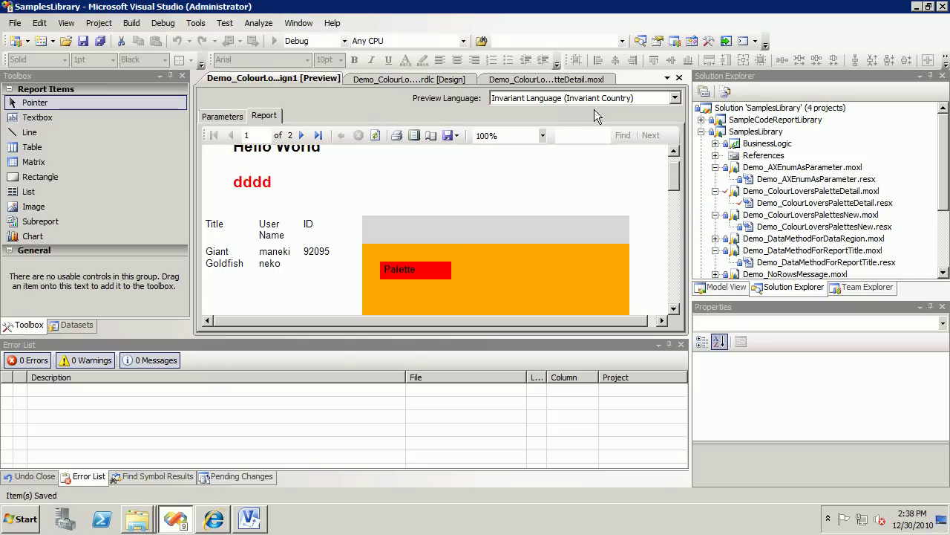
- Replace the "Palette" text of the red text box in the report design with the expression =Fields!Title.Value
{"action": "left_click", "coordinate": [520, 81]}
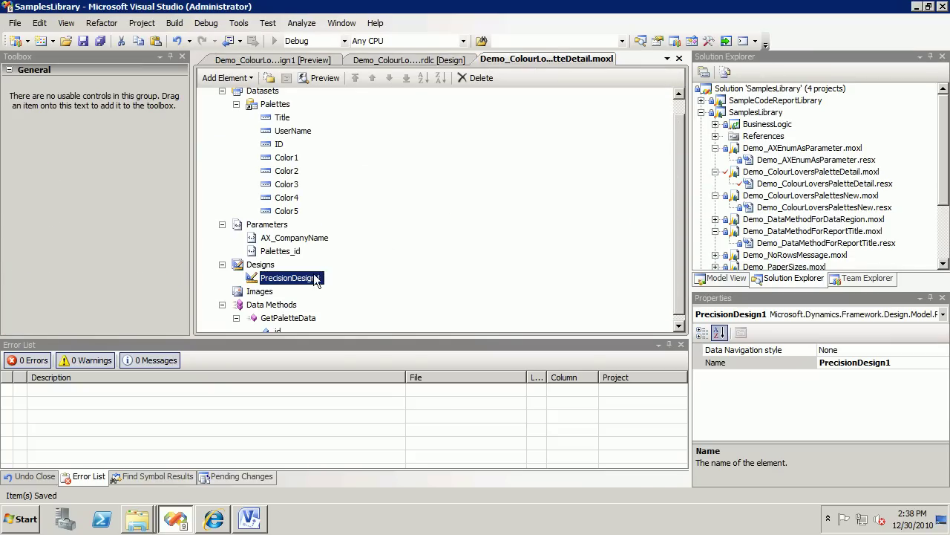
{"action": "left_click", "coordinate": [386, 60]}
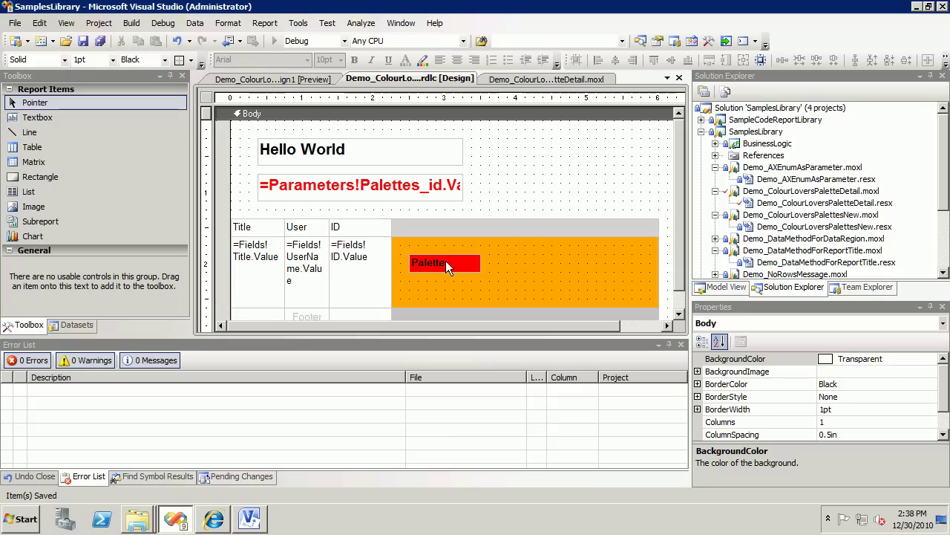
{"action": "left_click", "coordinate": [458, 261]}
{"action": "left_click", "coordinate": [439, 266]}
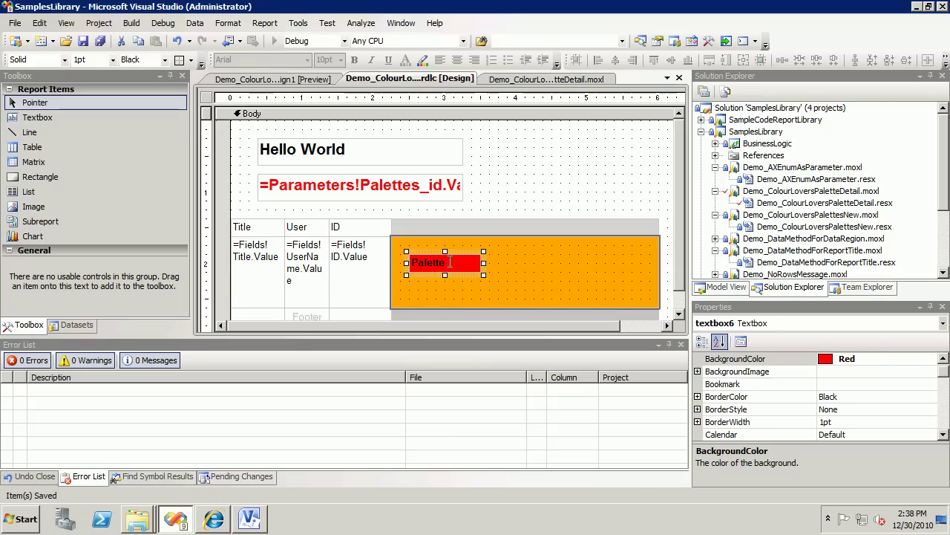
{"action": "left_click", "coordinate": [448, 264]}
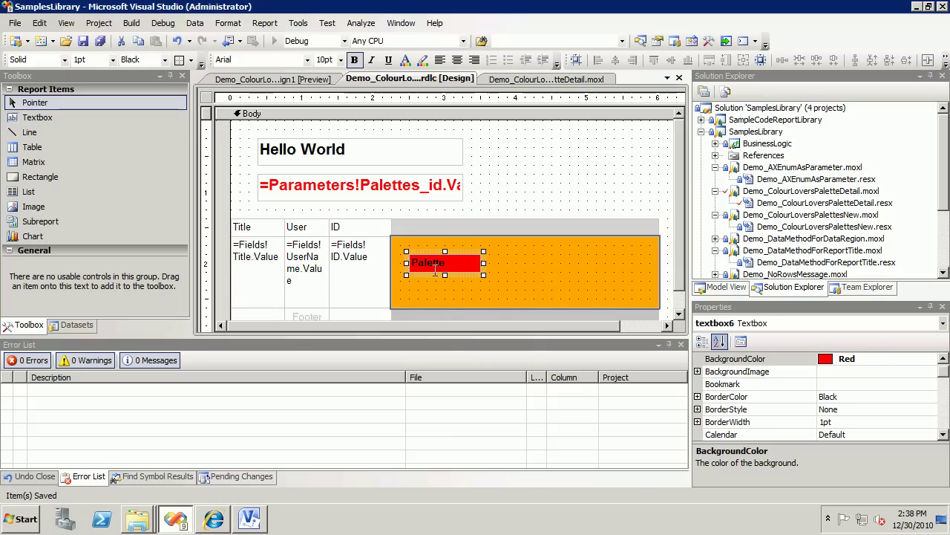
{"action": "right_click", "coordinate": [426, 262]}
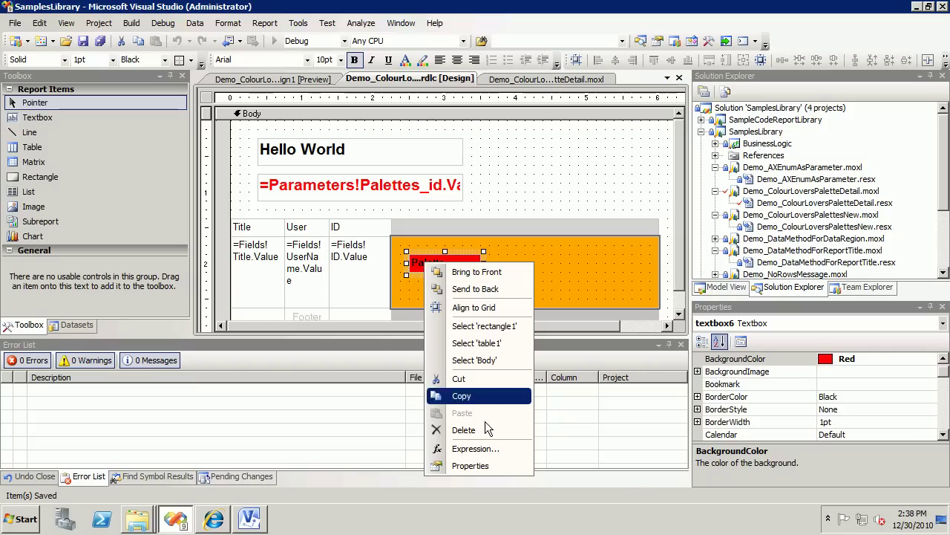
{"action": "left_click", "coordinate": [492, 449]}
{"action": "left_click", "coordinate": [320, 236]}
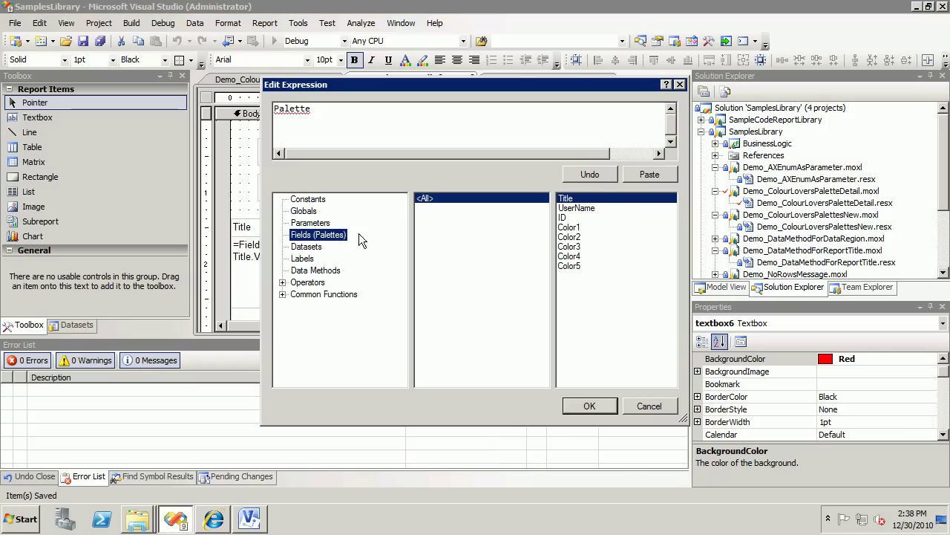
{"action": "double_click", "coordinate": [596, 198]}
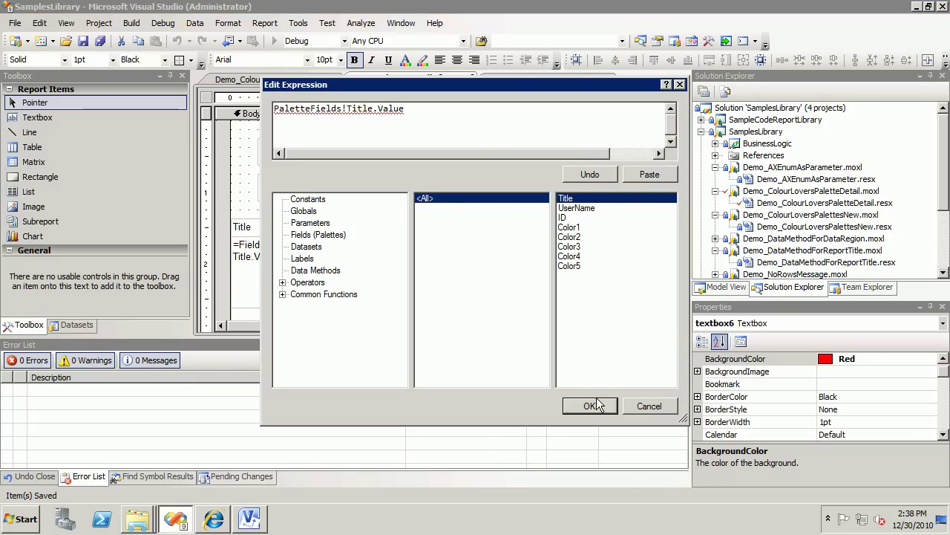
{"action": "key", "text": "ctrl+a"}
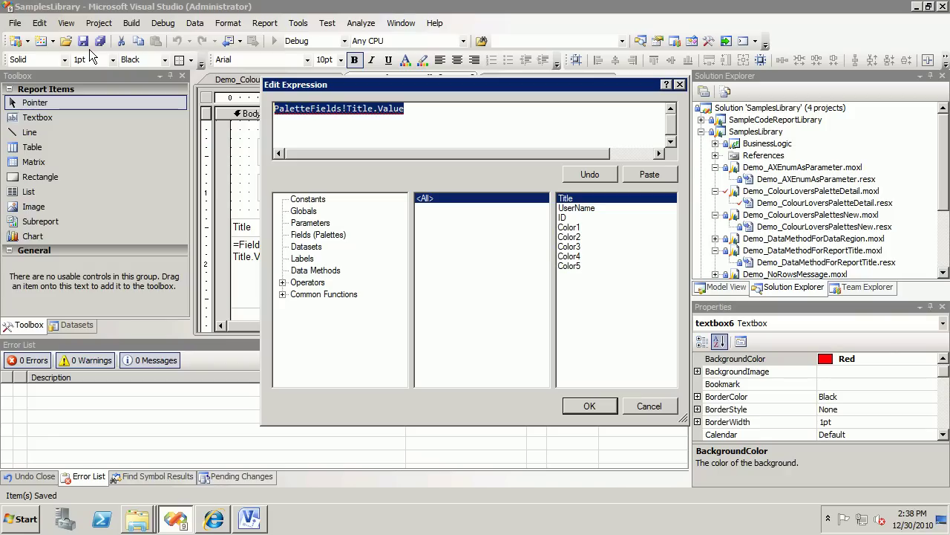
{"action": "key", "text": "Delete"}
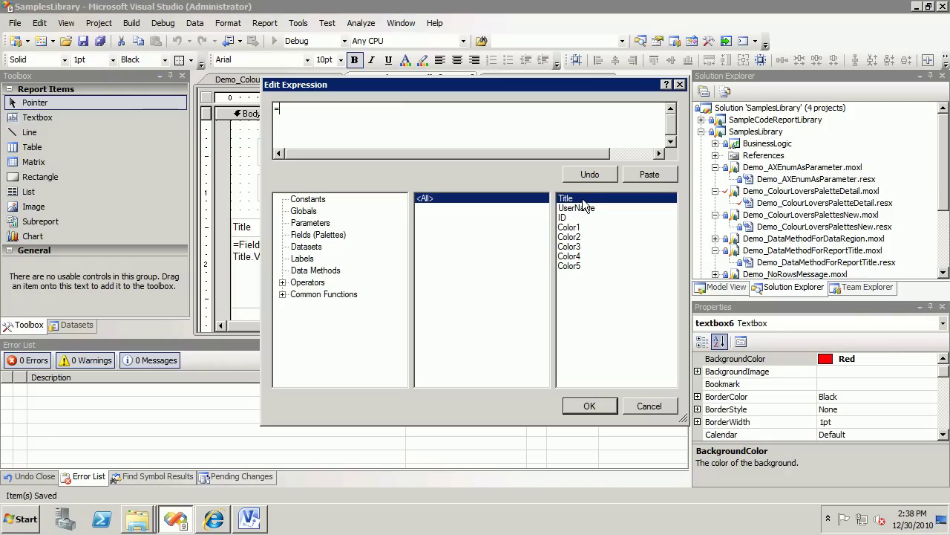
{"action": "double_click", "coordinate": [583, 199]}
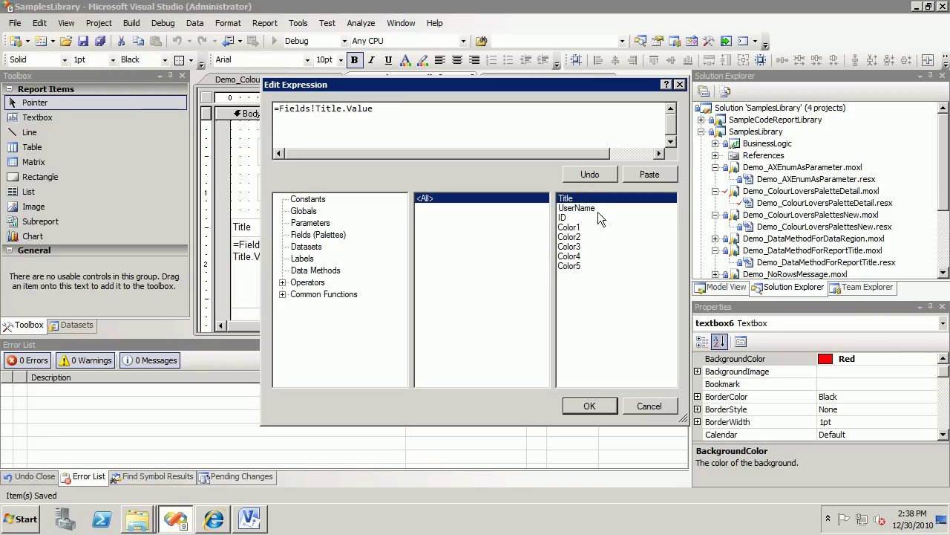
{"action": "left_click", "coordinate": [596, 409]}
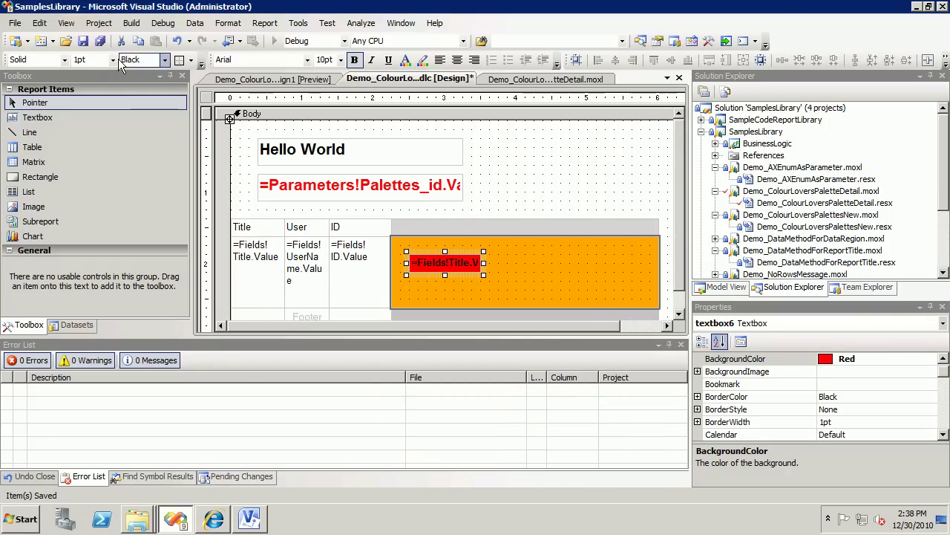
- Save the design and check the palette titles in the red text boxes throughout the previewed report
{"action": "left_click", "coordinate": [83, 41]}
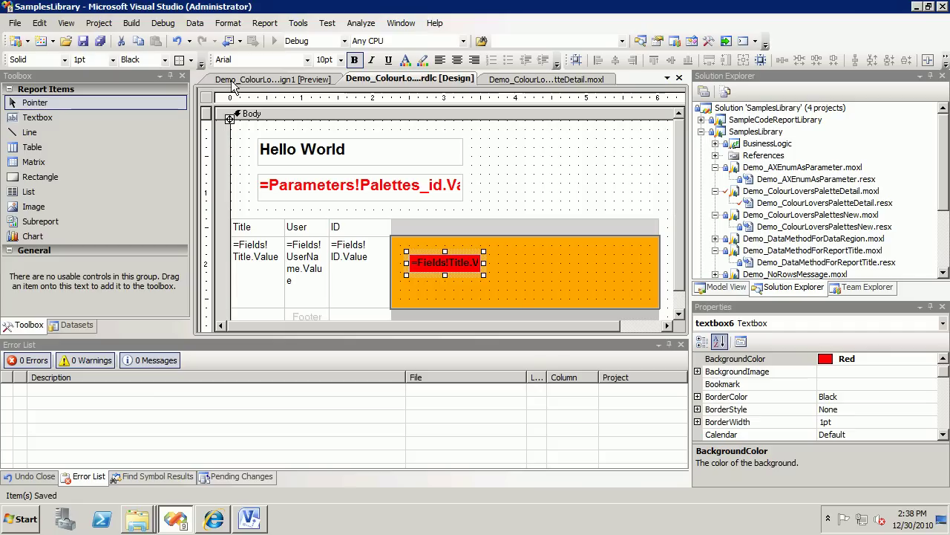
{"action": "left_click", "coordinate": [306, 80]}
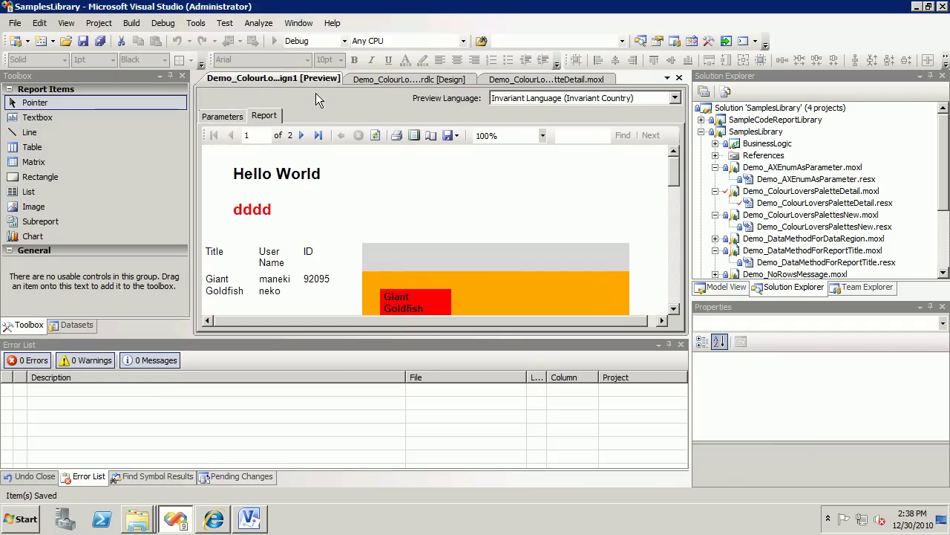
{"action": "left_click", "coordinate": [671, 265]}
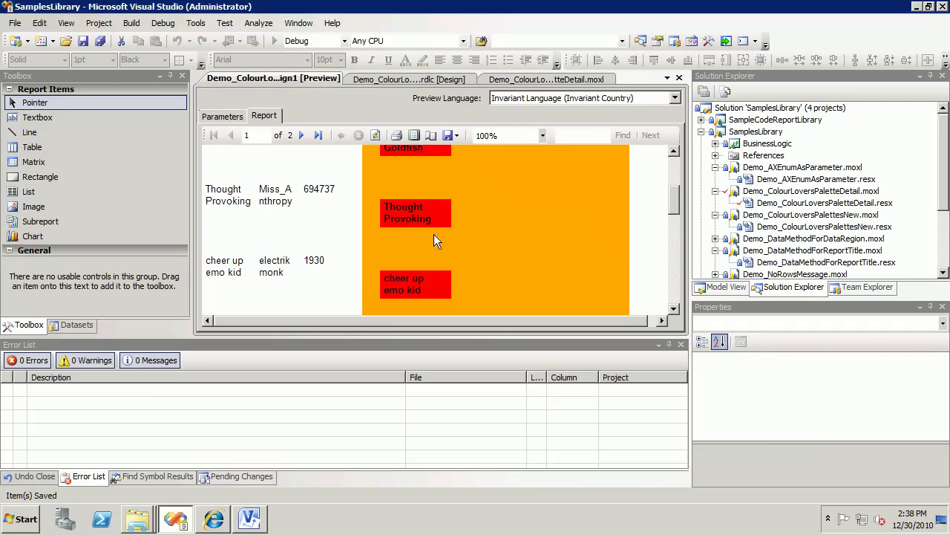
{"action": "left_click", "coordinate": [675, 224]}
{"action": "left_click", "coordinate": [674, 169]}
{"action": "left_click_drag", "start_coordinate": [676, 173], "coordinate": [677, 184]}
{"action": "left_click", "coordinate": [678, 239]}
{"action": "left_click", "coordinate": [674, 275]}
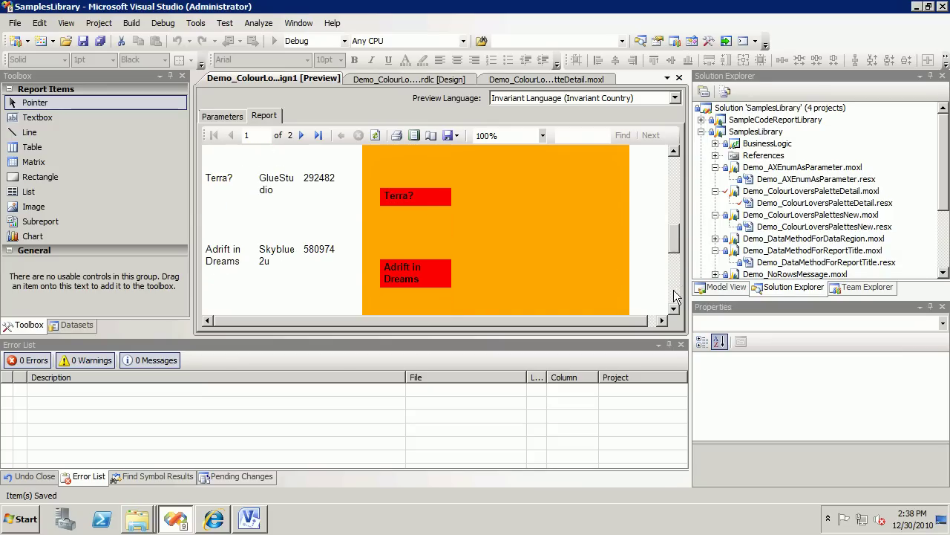
{"action": "left_click", "coordinate": [675, 291]}
{"action": "left_click", "coordinate": [672, 167]}
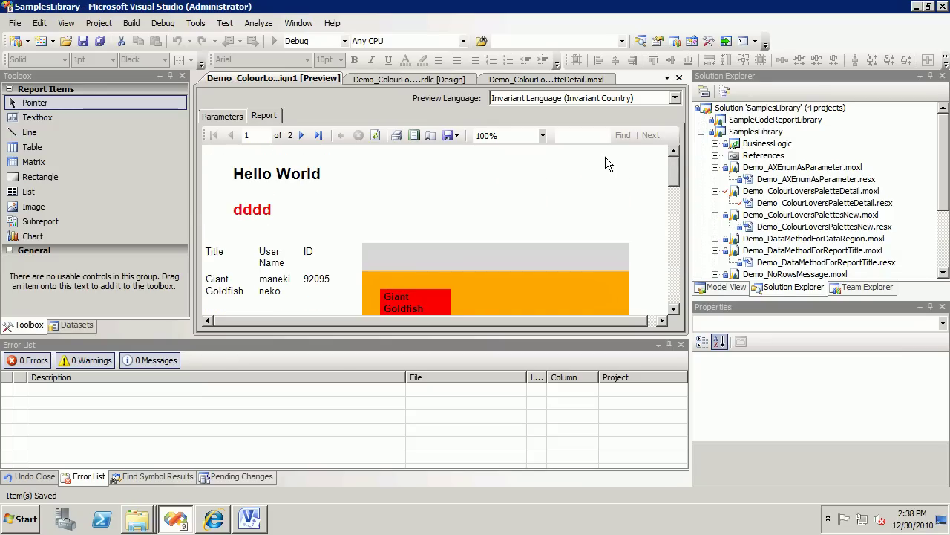
- In the report design, move the red title text box to the orange rectangle's upper-left corner and set its background colour to Transparent
{"action": "left_click", "coordinate": [409, 78]}
{"action": "left_click", "coordinate": [438, 260]}
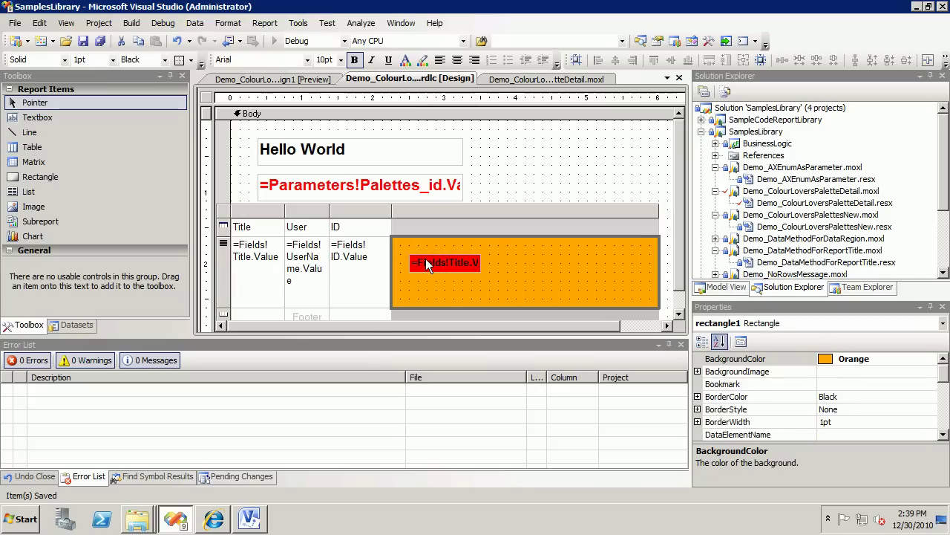
{"action": "left_click", "coordinate": [427, 261]}
{"action": "left_click_drag", "start_coordinate": [420, 254], "coordinate": [402, 237]}
{"action": "left_click", "coordinate": [919, 360]}
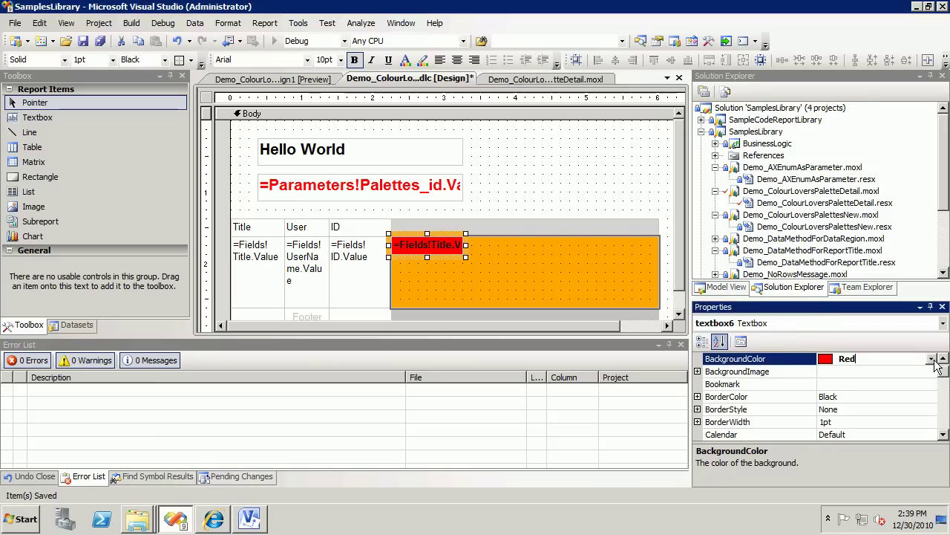
{"action": "left_click", "coordinate": [931, 359]}
{"action": "scroll", "coordinate": [928, 228], "scroll_direction": "up", "scroll_amount": 1}
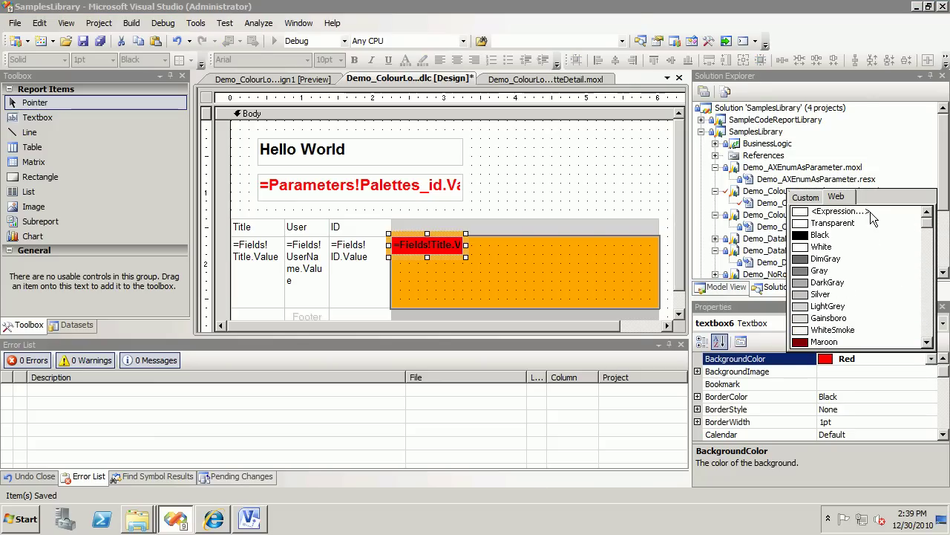
{"action": "left_click", "coordinate": [873, 223]}
- Set the background colour of the orange rectangle in the detail row to WhiteSmoke
{"action": "left_click", "coordinate": [575, 277]}
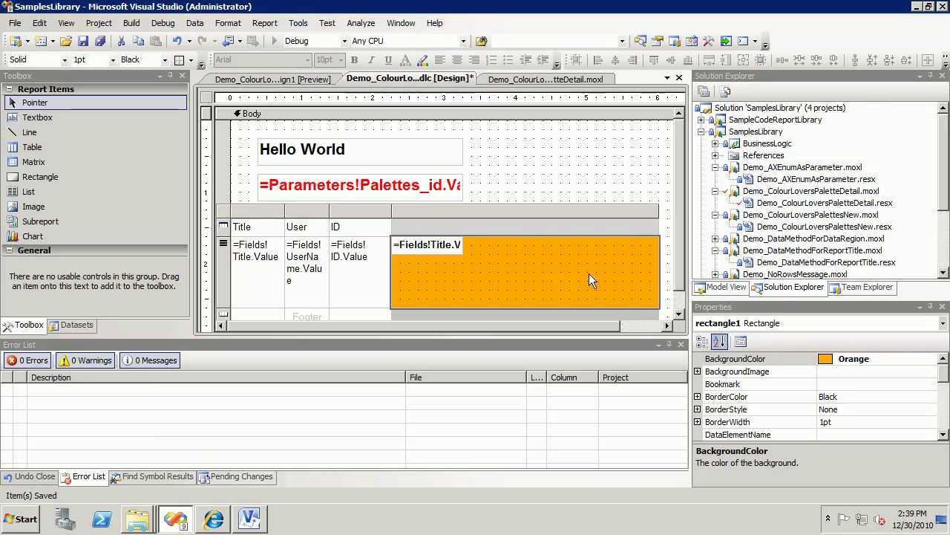
{"action": "left_click", "coordinate": [904, 360]}
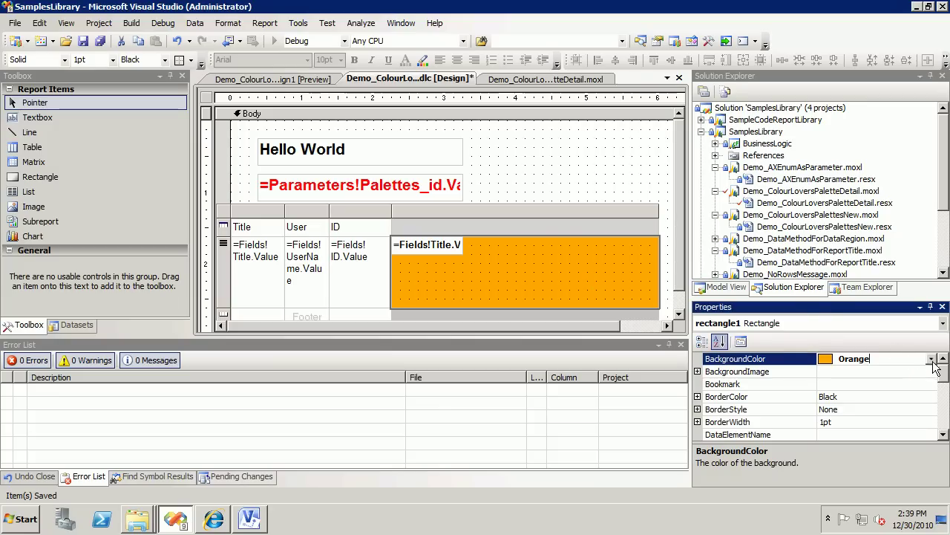
{"action": "left_click", "coordinate": [931, 359]}
{"action": "left_click_drag", "start_coordinate": [821, 332], "coordinate": [914, 203]}
{"action": "scroll", "coordinate": [929, 251], "scroll_direction": "up", "scroll_amount": 8}
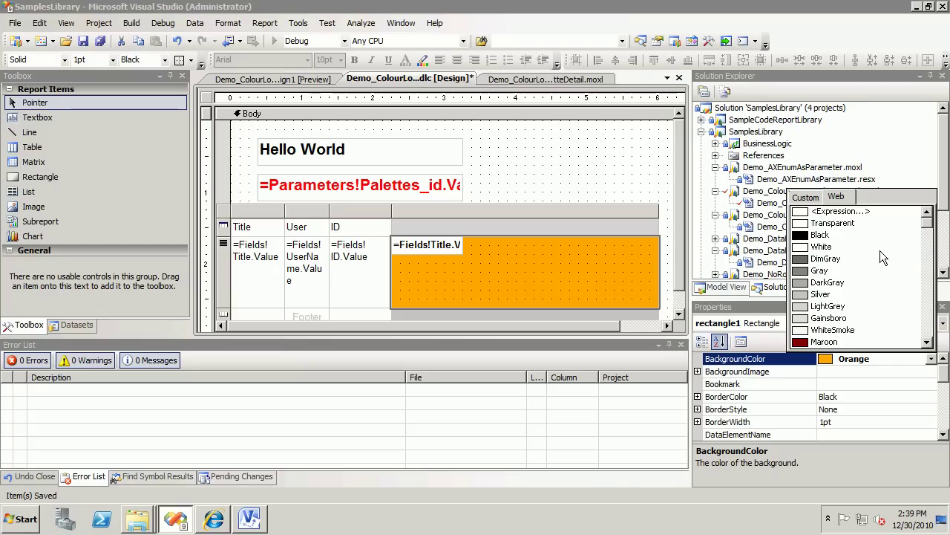
{"action": "left_click", "coordinate": [830, 339]}
{"action": "left_click", "coordinate": [227, 116]}
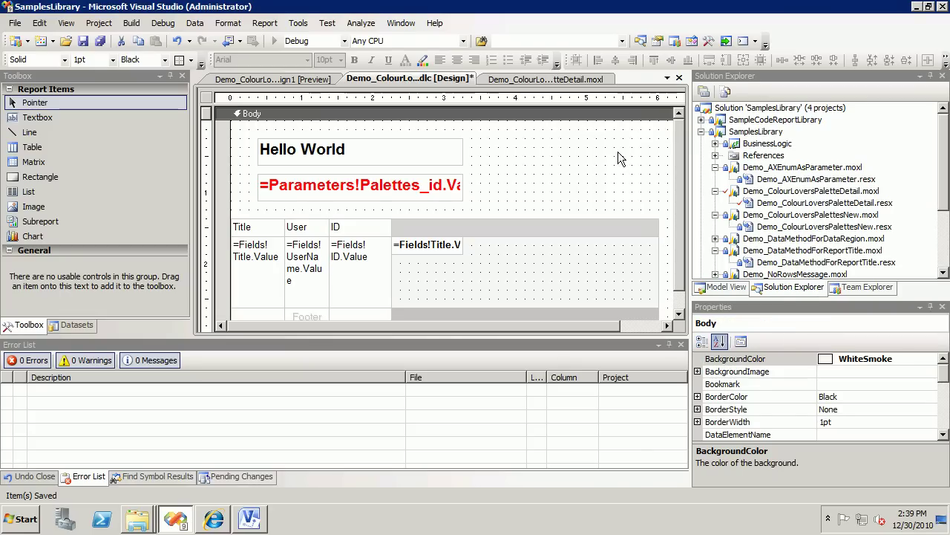
- Delete the User Name, ID and Title columns from the table, keeping only the wide rectangle column
{"action": "left_click", "coordinate": [340, 230]}
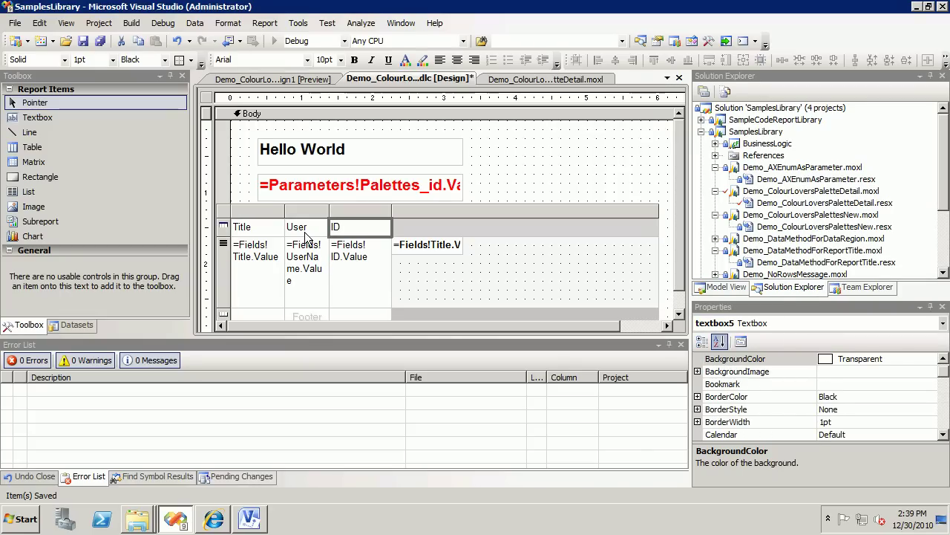
{"action": "left_click", "coordinate": [340, 210]}
{"action": "left_click", "coordinate": [307, 212], "text": "ctrl"}
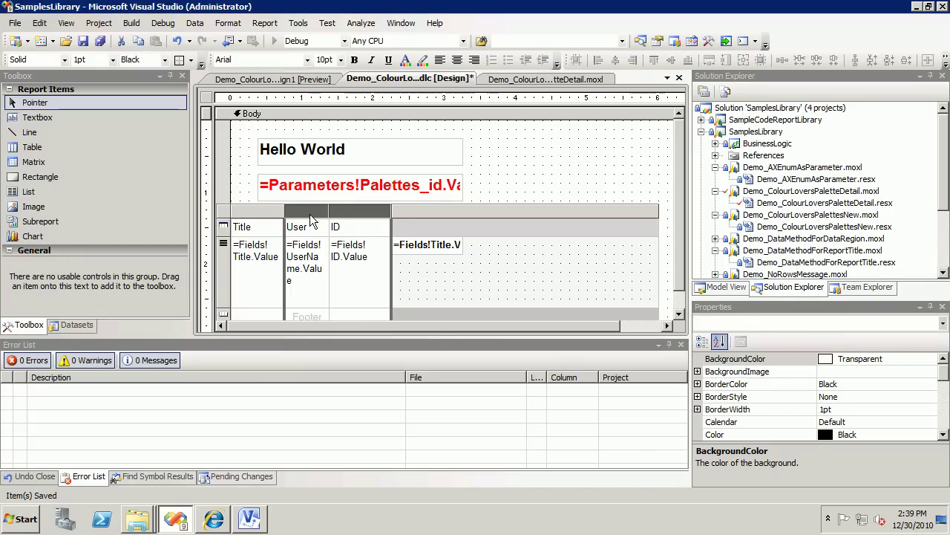
{"action": "right_click", "coordinate": [304, 211]}
{"action": "left_click", "coordinate": [330, 257]}
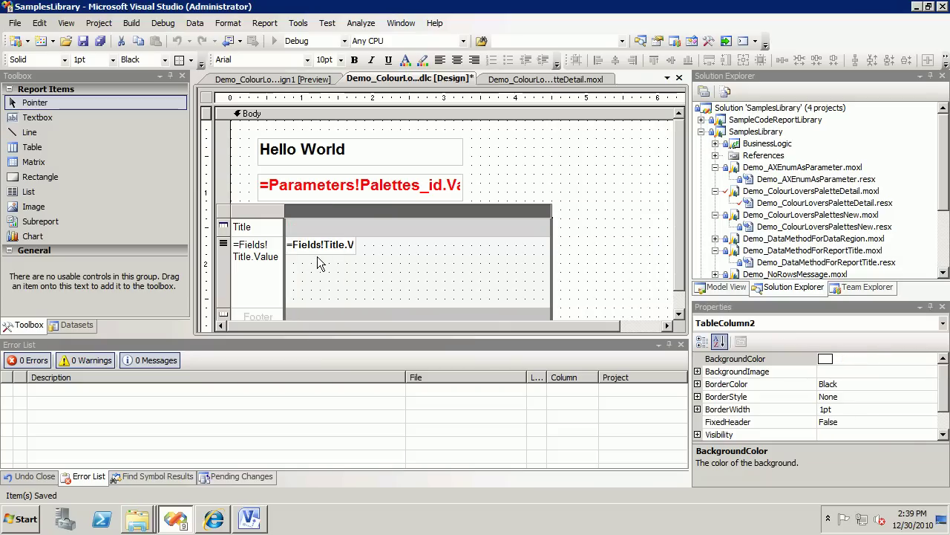
{"action": "right_click", "coordinate": [262, 210]}
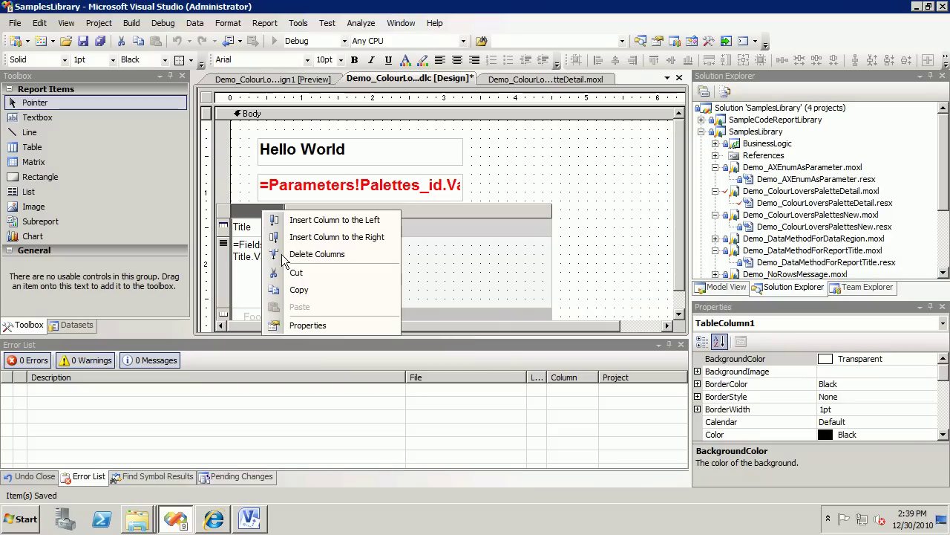
{"action": "left_click", "coordinate": [314, 255]}
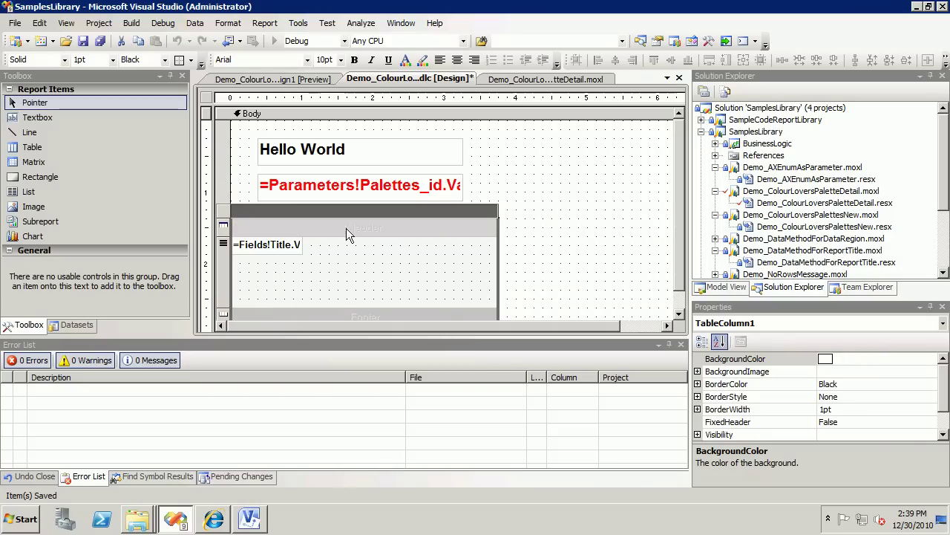
- Widen the title text box to almost the full width of the rectangle and set its font size to 16pt
{"action": "left_click", "coordinate": [295, 250]}
{"action": "left_click", "coordinate": [300, 248]}
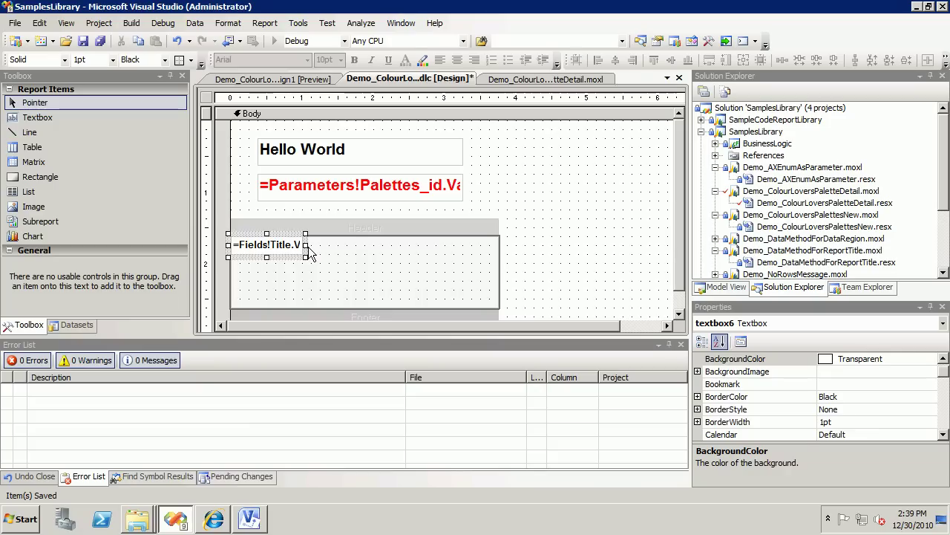
{"action": "left_click_drag", "start_coordinate": [305, 245], "coordinate": [500, 253]}
{"action": "left_click", "coordinate": [341, 60]}
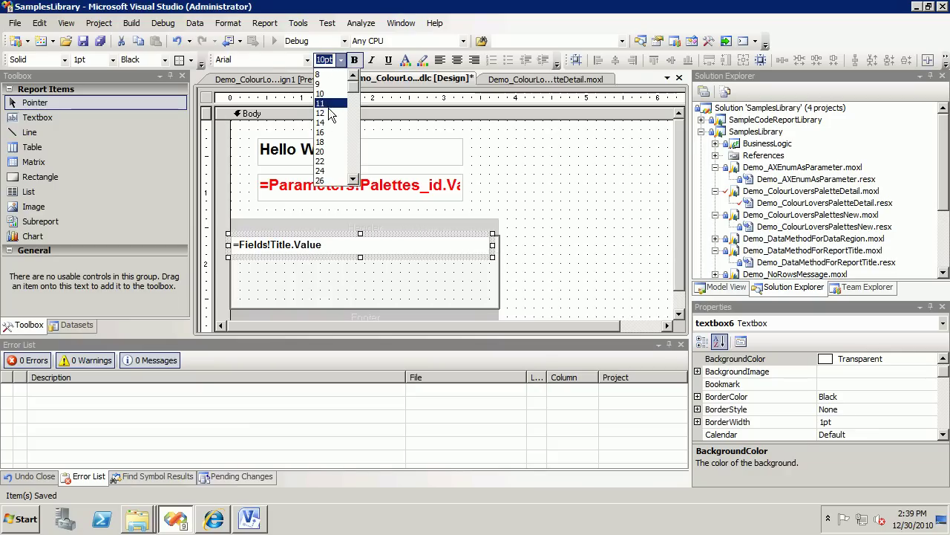
{"action": "left_click", "coordinate": [331, 133]}
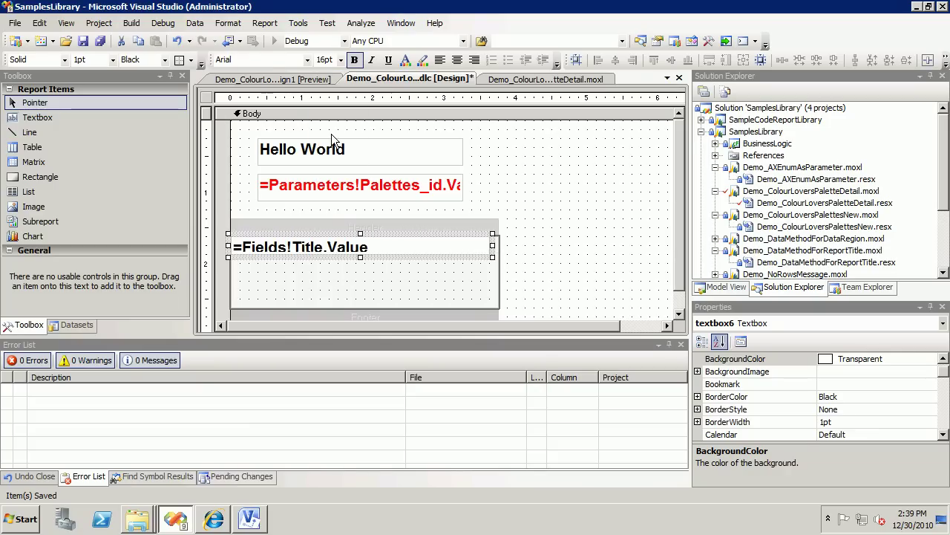
- Set the title text box's font to Segoe UI and make the box slightly taller to fit its text
{"action": "left_click", "coordinate": [306, 60]}
{"action": "type", "text": "se"}
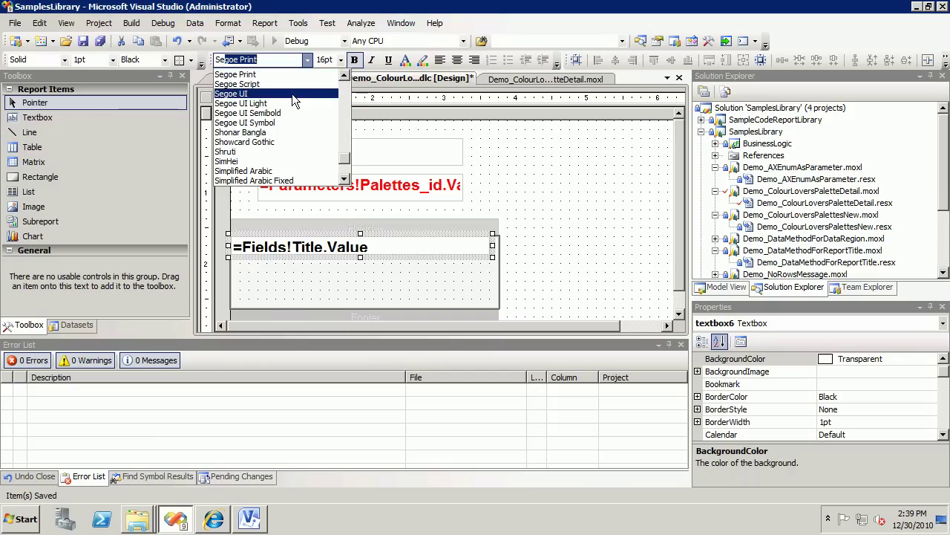
{"action": "left_click", "coordinate": [293, 95]}
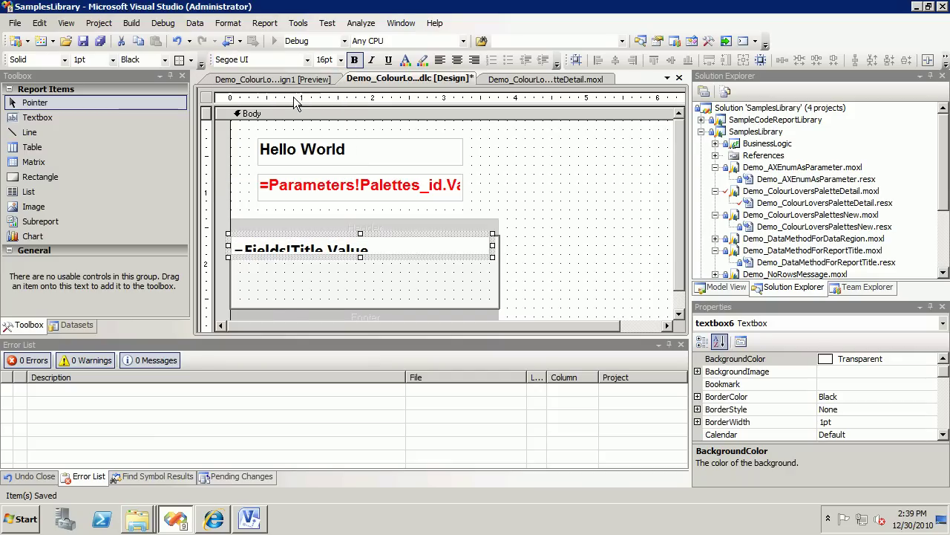
{"action": "left_click", "coordinate": [308, 61]}
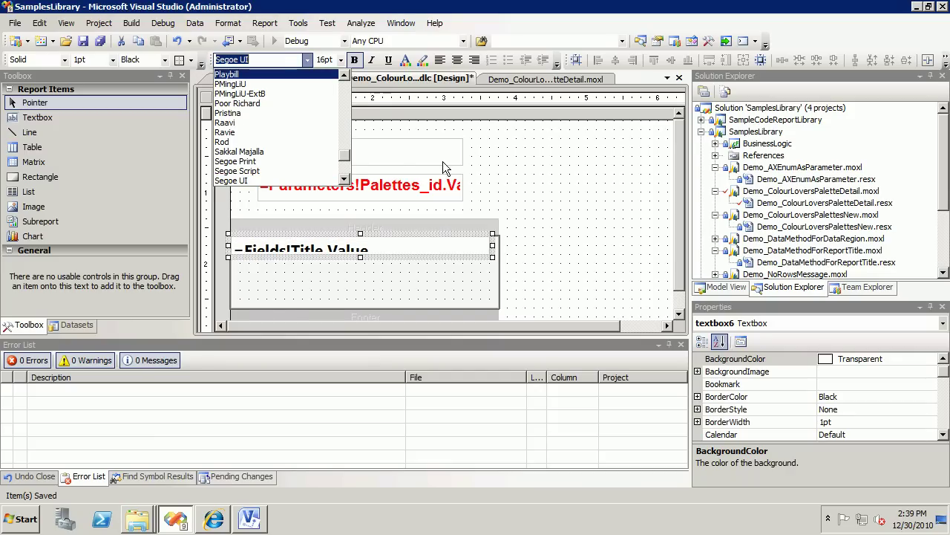
{"action": "left_click", "coordinate": [357, 70]}
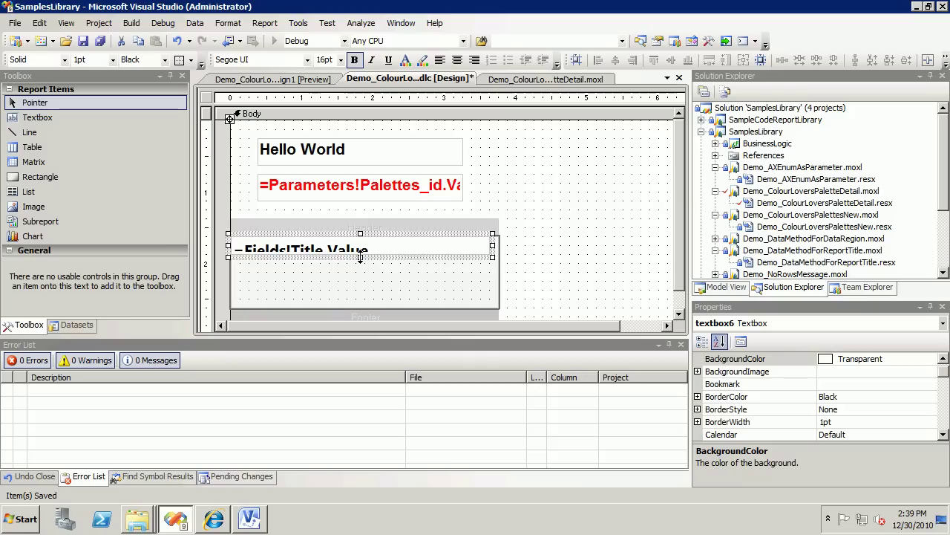
{"action": "left_click_drag", "start_coordinate": [360, 256], "coordinate": [361, 263]}
{"action": "left_click", "coordinate": [564, 264]}
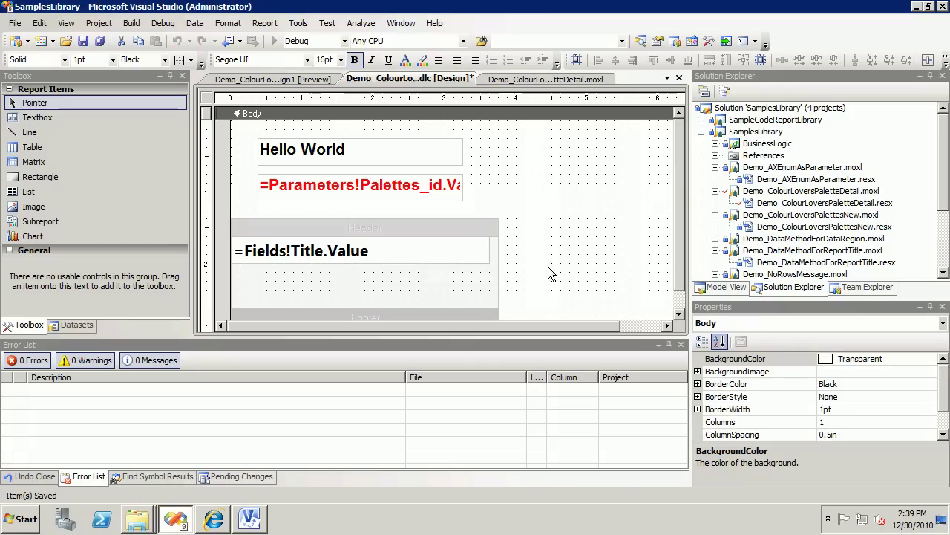
- Add a wide text box directly below the title in the rectangle and bind it to the UserName field of the Palettes dataset
{"action": "left_click_drag", "start_coordinate": [31, 117], "coordinate": [240, 269]}
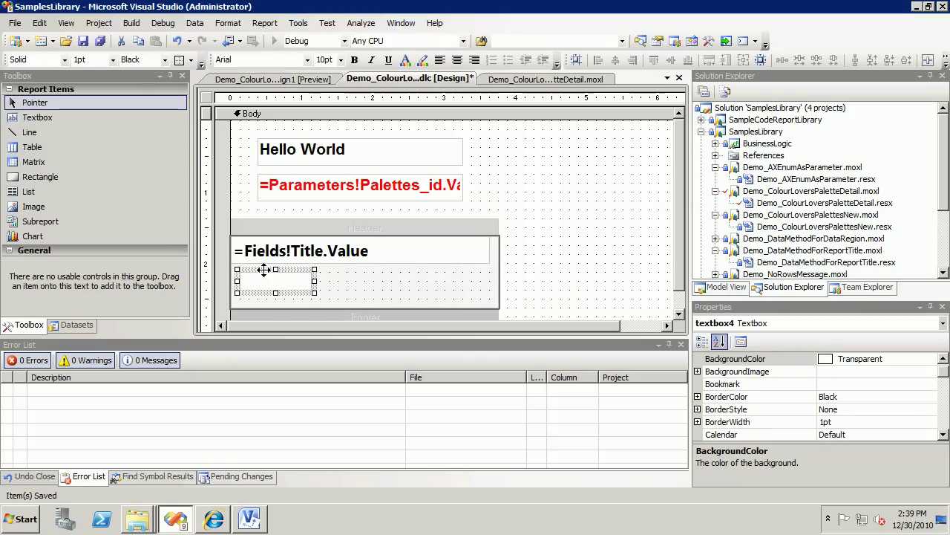
{"action": "left_click_drag", "start_coordinate": [307, 273], "coordinate": [439, 272]}
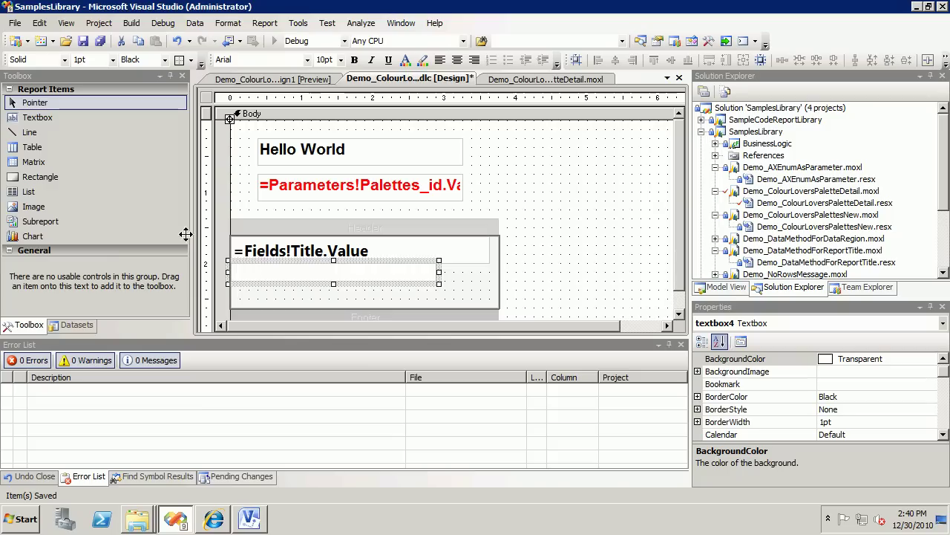
{"action": "left_click", "coordinate": [77, 324]}
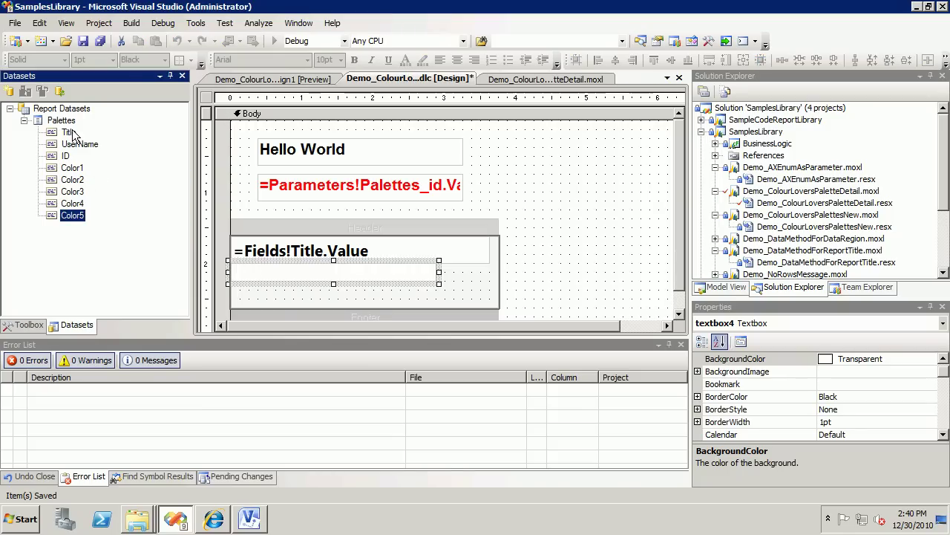
{"action": "left_click_drag", "start_coordinate": [76, 149], "coordinate": [275, 276]}
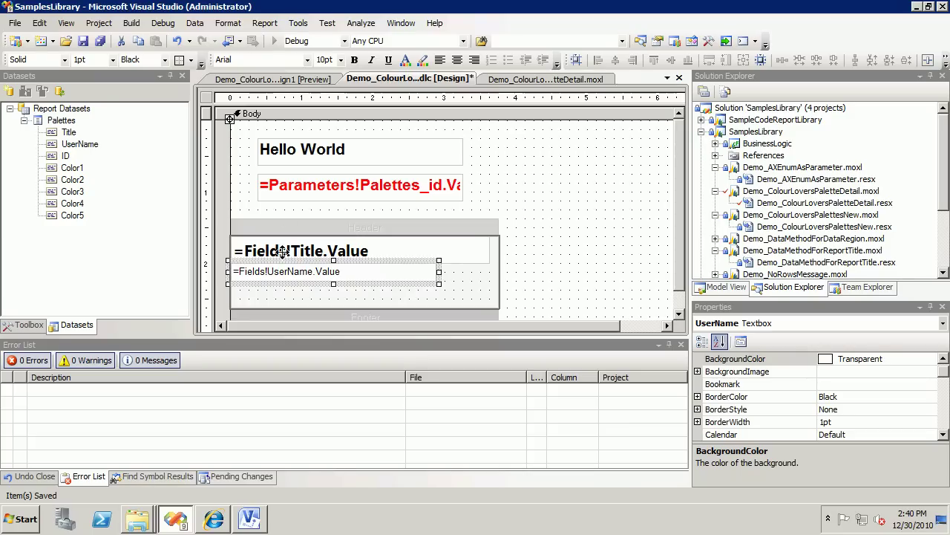
- Format the UserName text box with the Segoe UI font and a DarkGray text colour
{"action": "left_click", "coordinate": [307, 61]}
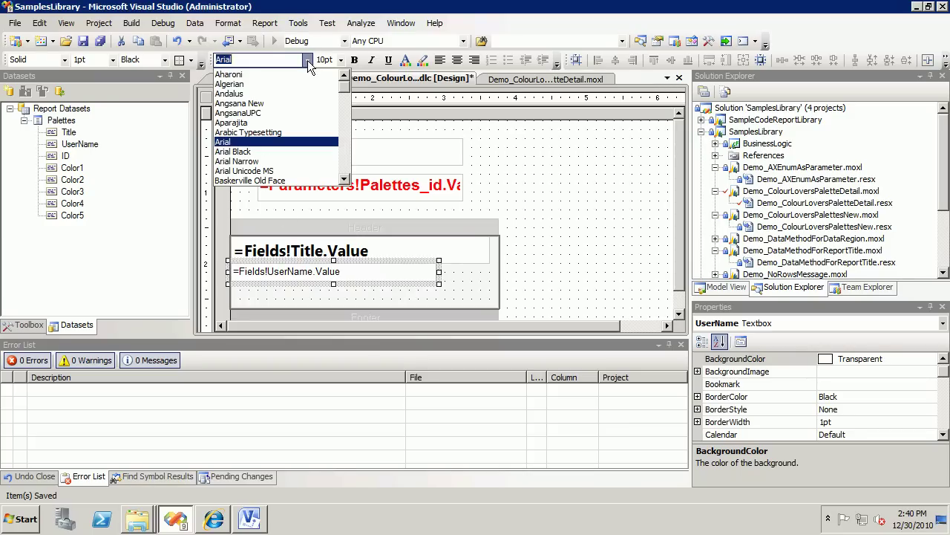
{"action": "type", "text": "Segoe UI"}
{"action": "left_click", "coordinate": [273, 94]}
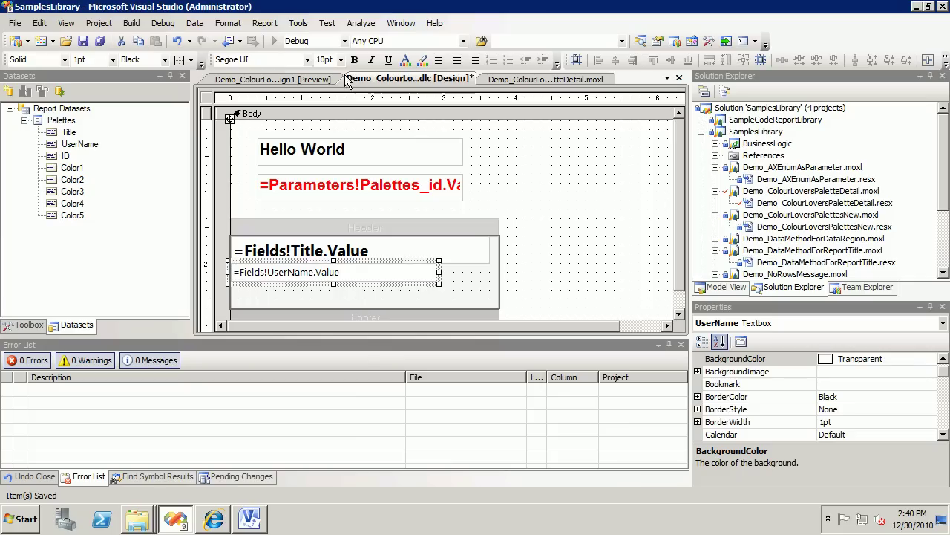
{"action": "left_click", "coordinate": [405, 60]}
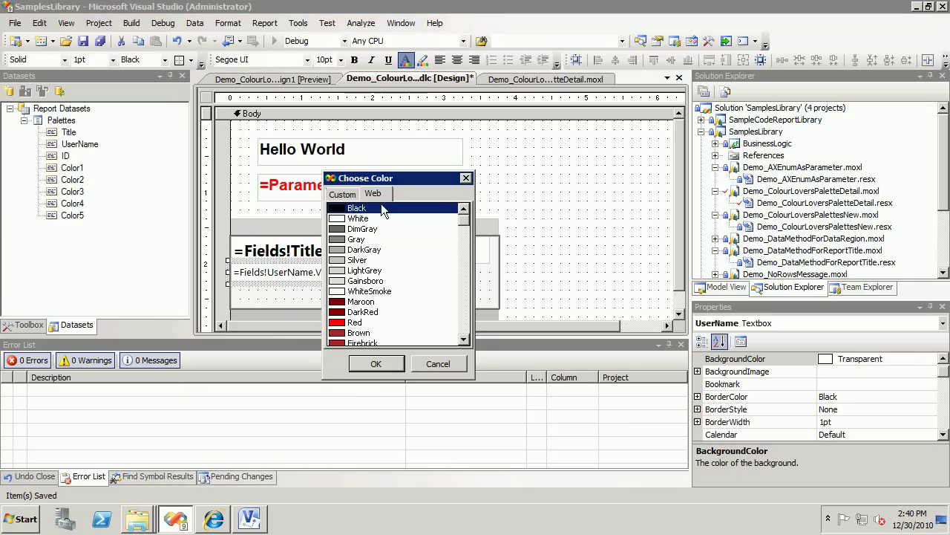
{"action": "left_click", "coordinate": [366, 251]}
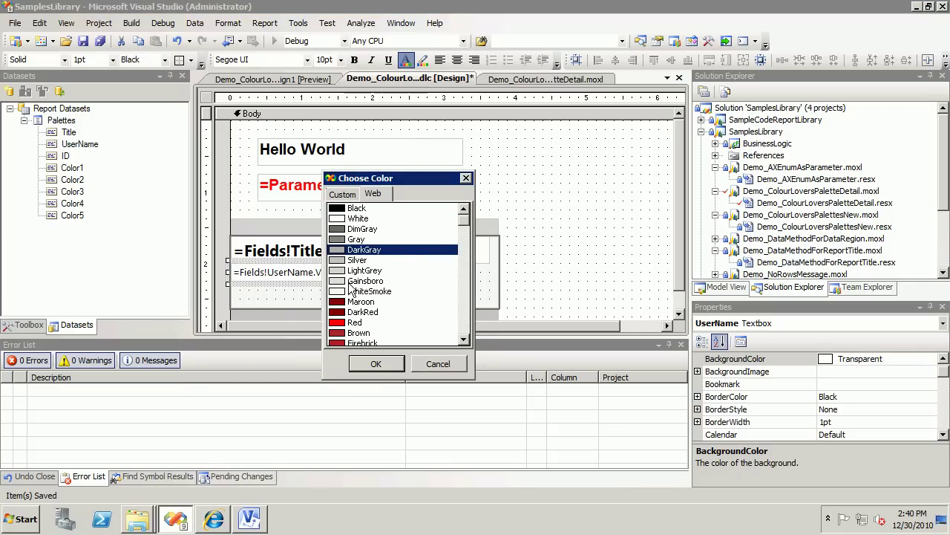
{"action": "left_click", "coordinate": [376, 364]}
{"action": "left_click", "coordinate": [548, 190]}
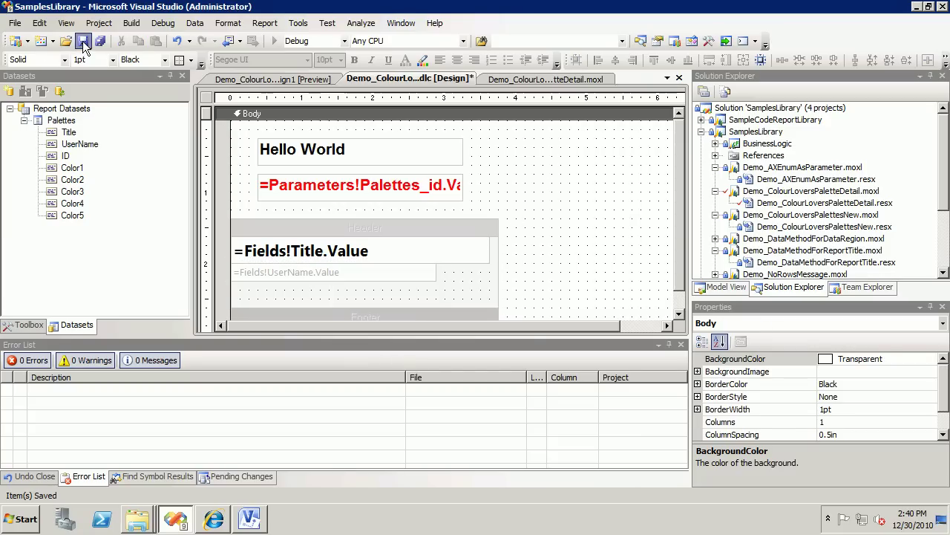
- Preview the report and look through the rendered palette titles and user names
{"action": "left_click", "coordinate": [301, 83]}
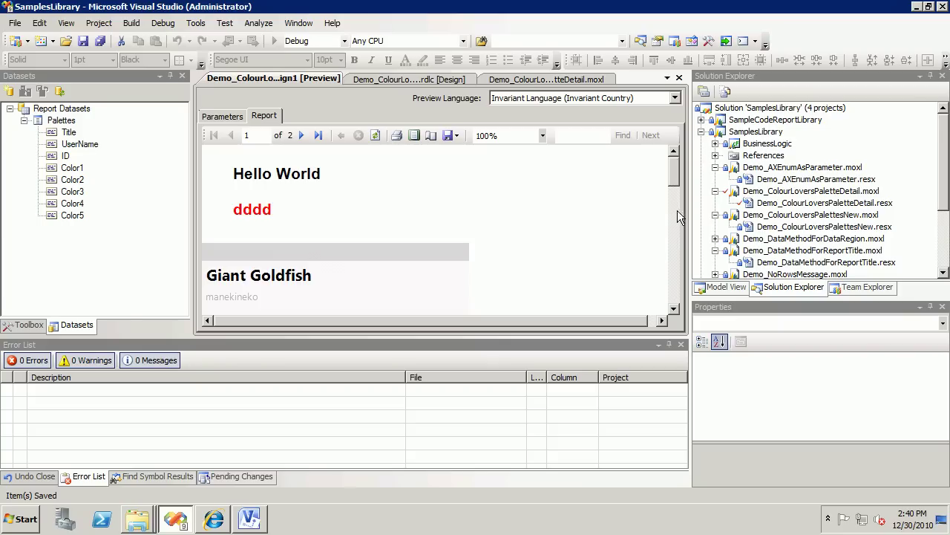
{"action": "left_click", "coordinate": [674, 227]}
{"action": "left_click", "coordinate": [673, 255]}
{"action": "left_click", "coordinate": [673, 278]}
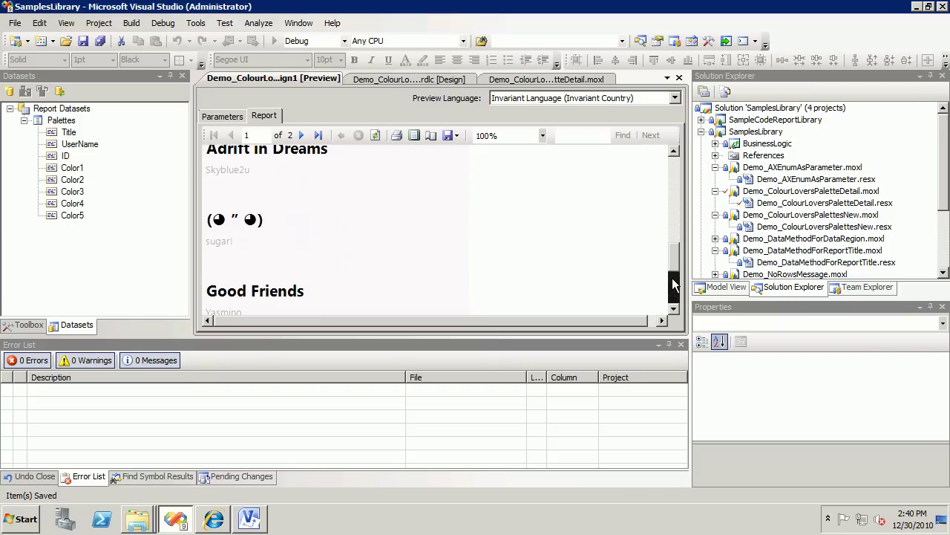
{"action": "left_click", "coordinate": [673, 284]}
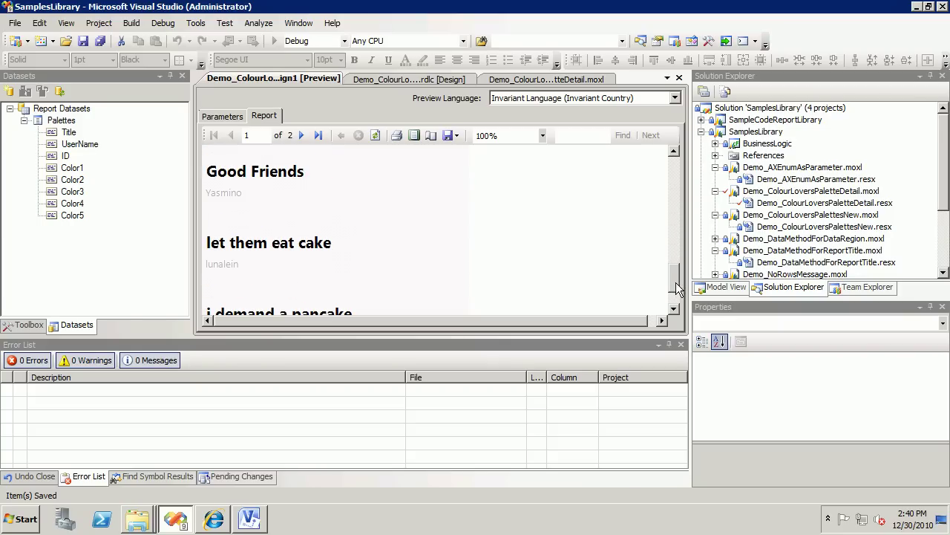
- Return to the report design and set the table header cell's background colour to Transparent
{"action": "left_click", "coordinate": [415, 80]}
{"action": "left_click", "coordinate": [478, 232]}
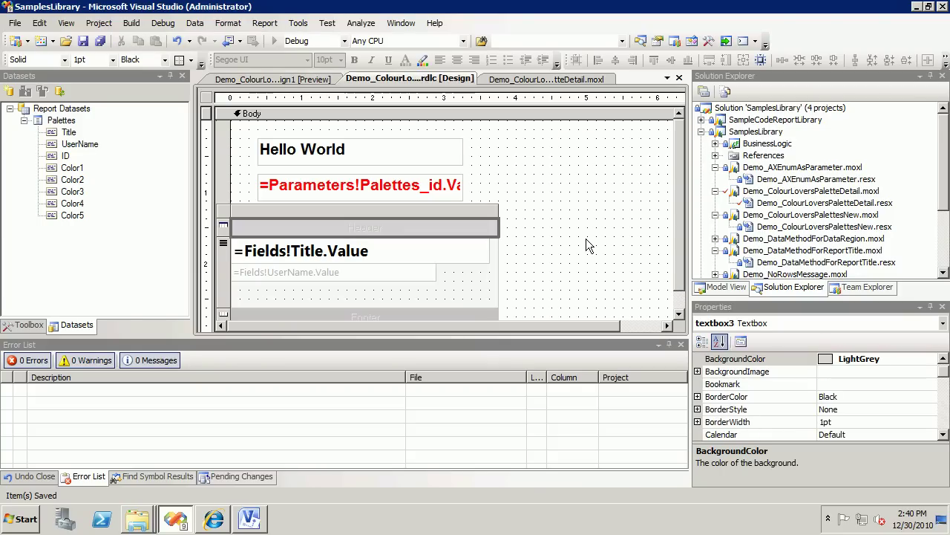
{"action": "left_click", "coordinate": [923, 364]}
{"action": "left_click", "coordinate": [929, 360]}
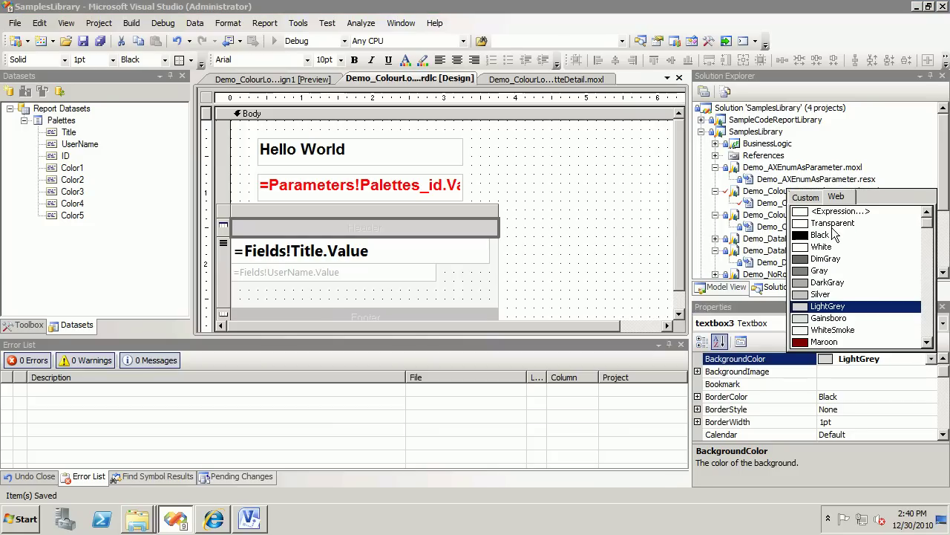
{"action": "left_click", "coordinate": [816, 222]}
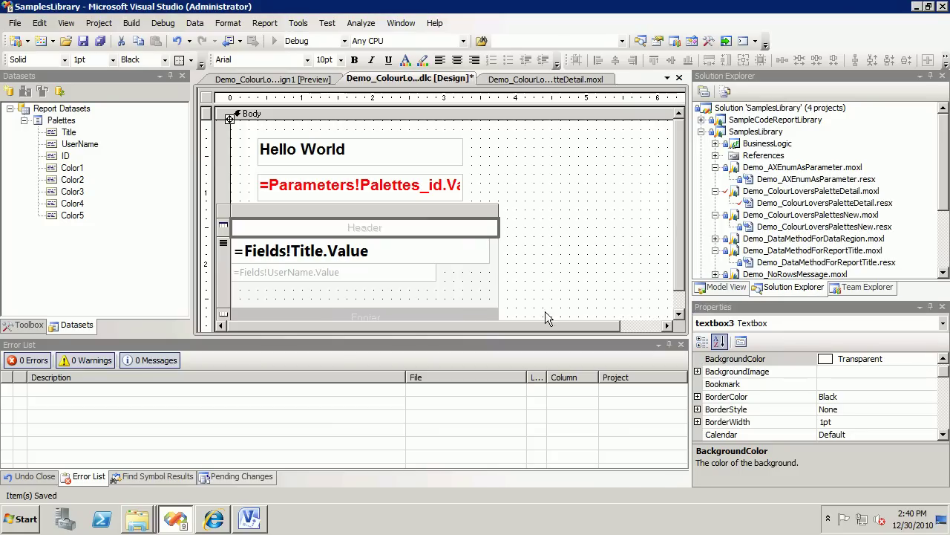
- Set the table footer cell's background colour to Transparent
{"action": "left_click", "coordinate": [482, 315]}
{"action": "left_click", "coordinate": [895, 362]}
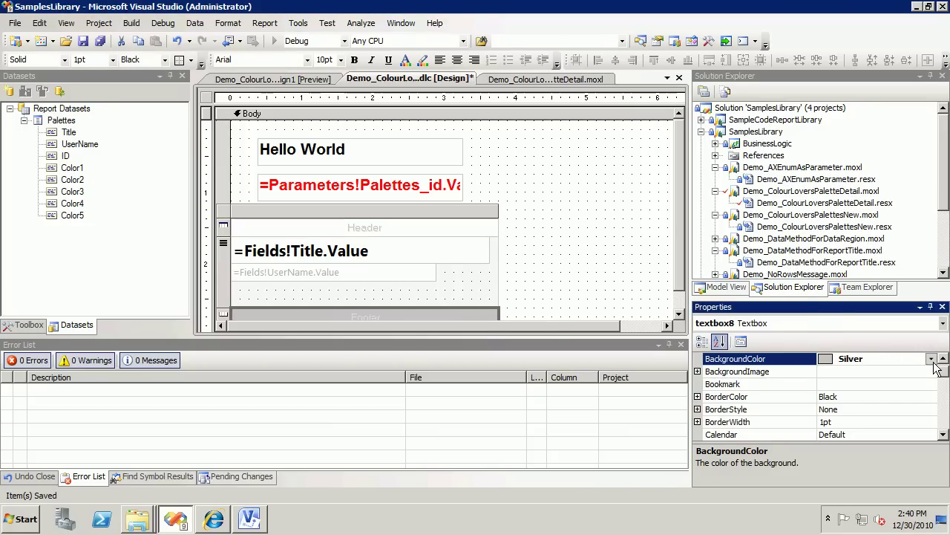
{"action": "left_click", "coordinate": [931, 358]}
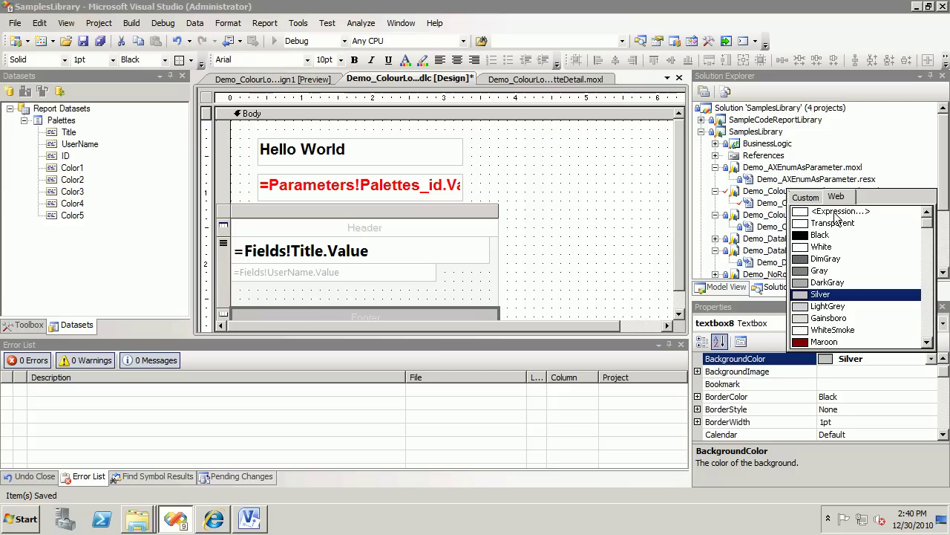
{"action": "left_click", "coordinate": [834, 223]}
{"action": "left_click", "coordinate": [596, 235]}
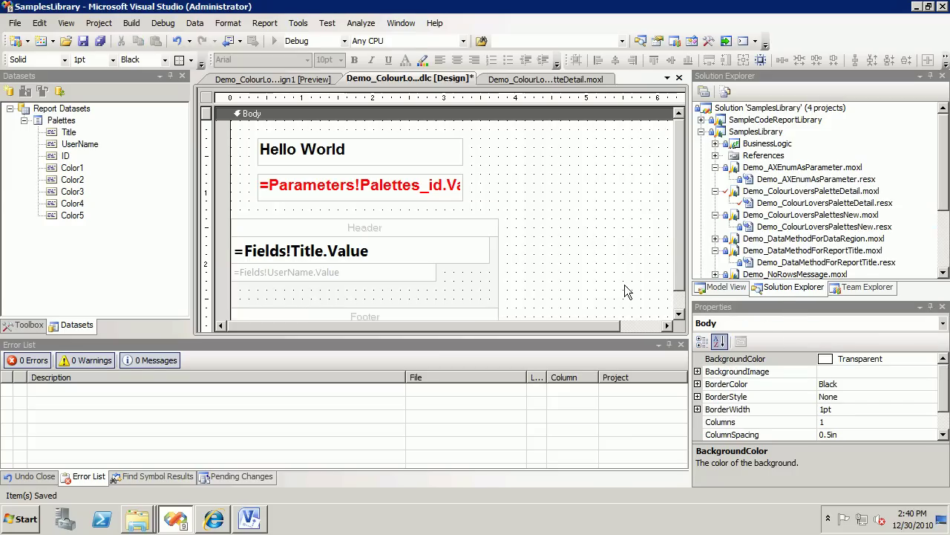
- Widen the table's single column to about 6 inches
{"action": "left_click", "coordinate": [473, 286]}
{"action": "left_click_drag", "start_coordinate": [498, 209], "coordinate": [671, 206]}
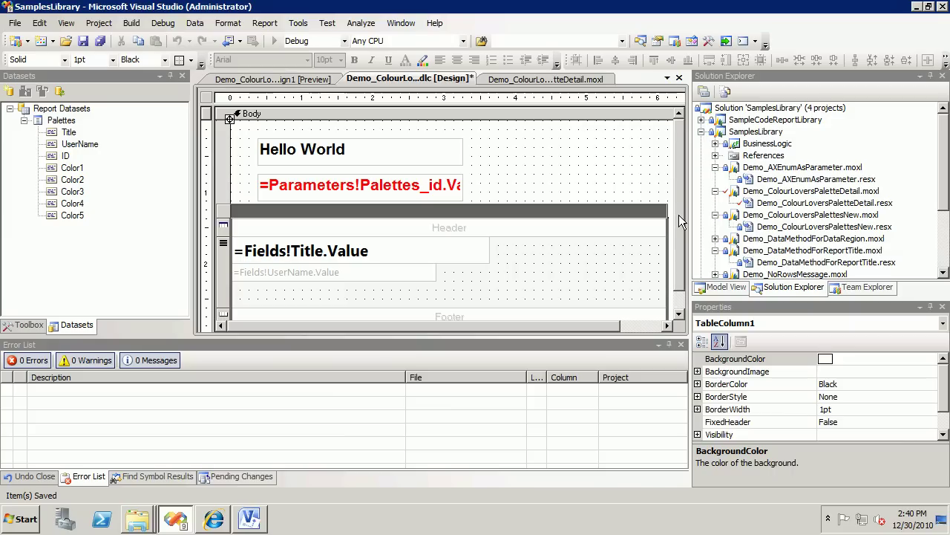
{"action": "left_click", "coordinate": [566, 141]}
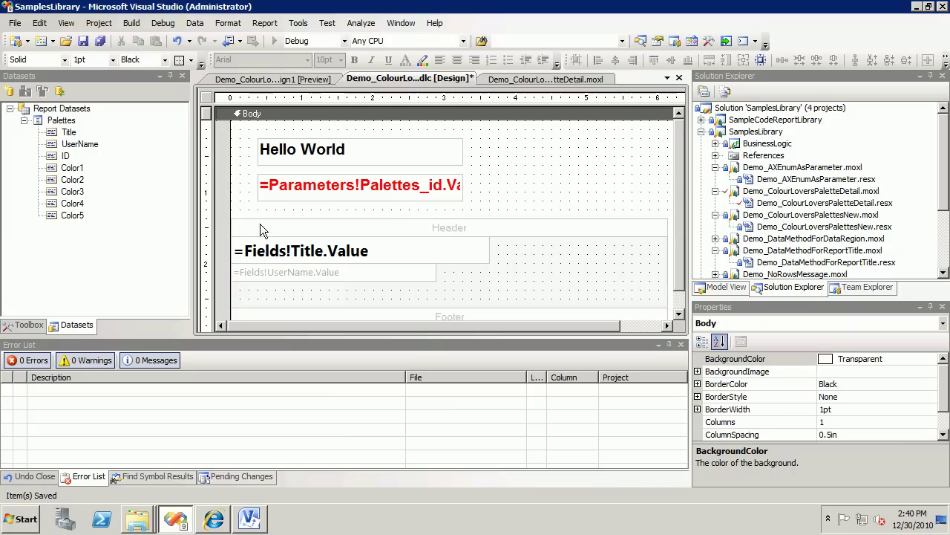
- Add a small text box directly beside the UserName box in the rectangle and bind it to the ID field of the Palettes dataset
{"action": "left_click", "coordinate": [28, 324]}
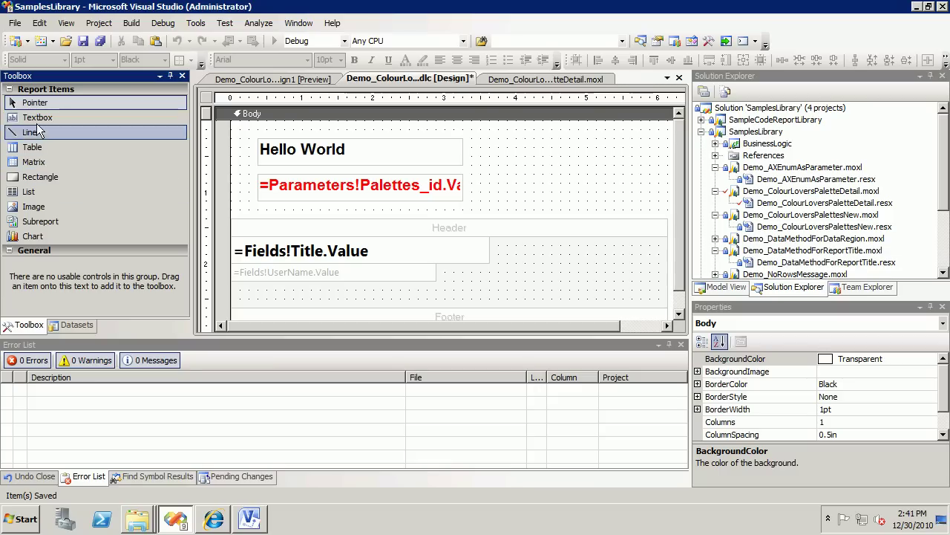
{"action": "left_click_drag", "start_coordinate": [34, 120], "coordinate": [462, 268]}
{"action": "key", "text": "Up"}
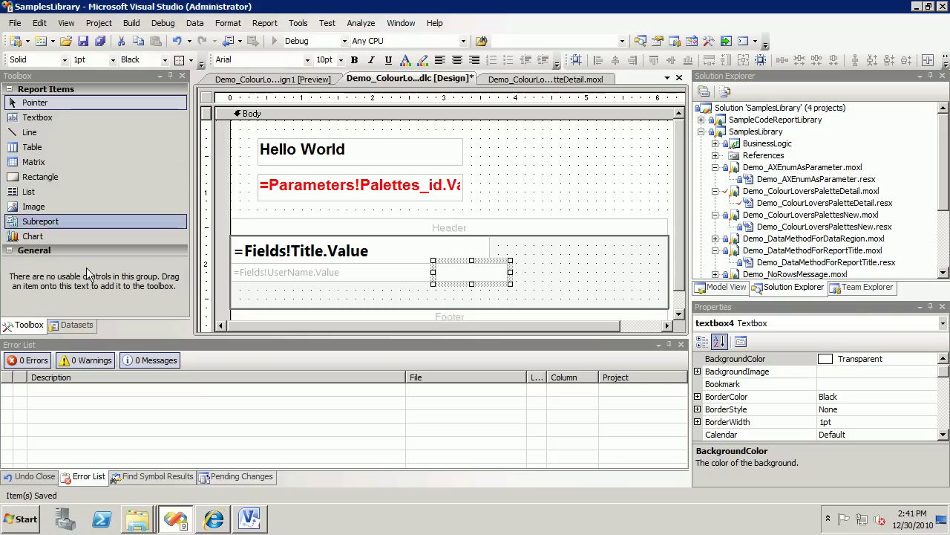
{"action": "left_click", "coordinate": [75, 324]}
{"action": "left_click_drag", "start_coordinate": [67, 156], "coordinate": [481, 276]}
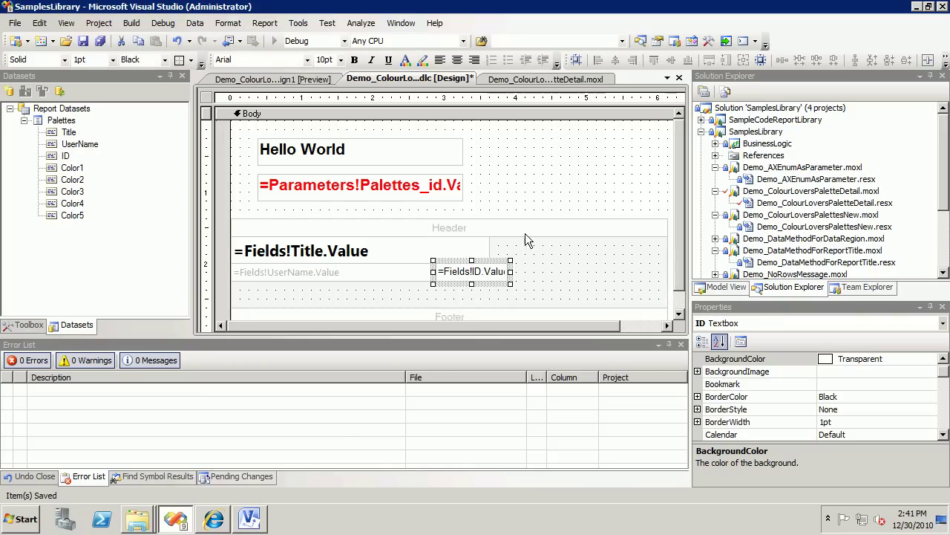
- Set the ID text box's font to Segoe UI at 8pt
{"action": "left_click", "coordinate": [307, 59]}
{"action": "type", "text": "Segoe UI"}
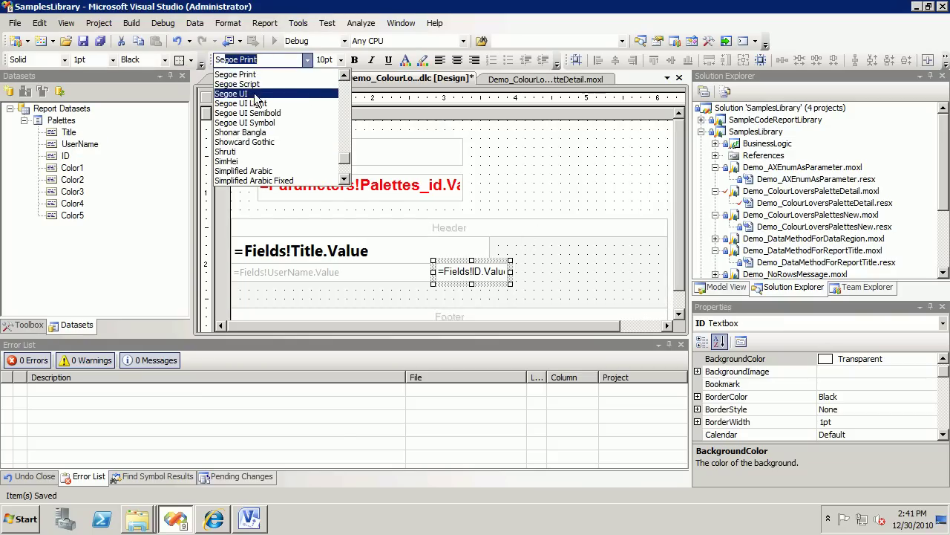
{"action": "left_click", "coordinate": [260, 94]}
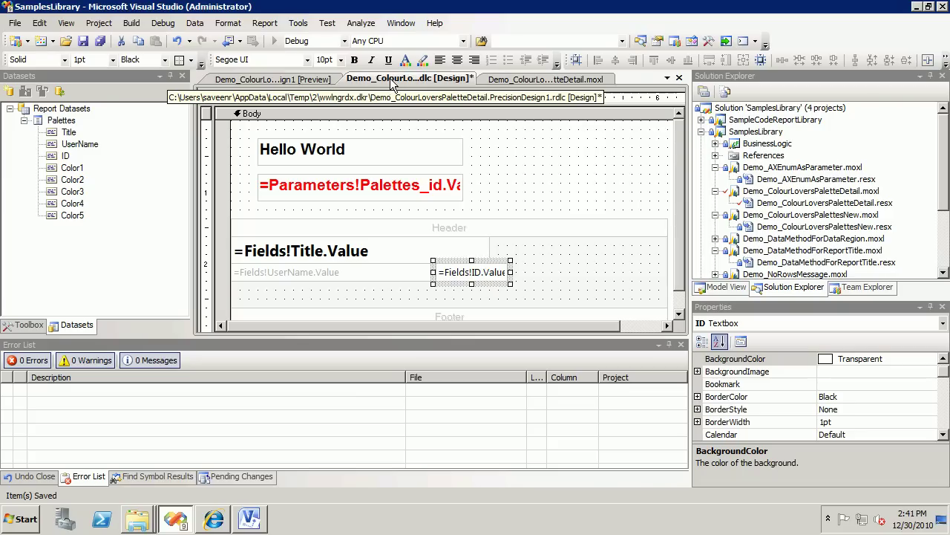
{"action": "left_click", "coordinate": [341, 60]}
{"action": "left_click", "coordinate": [328, 73]}
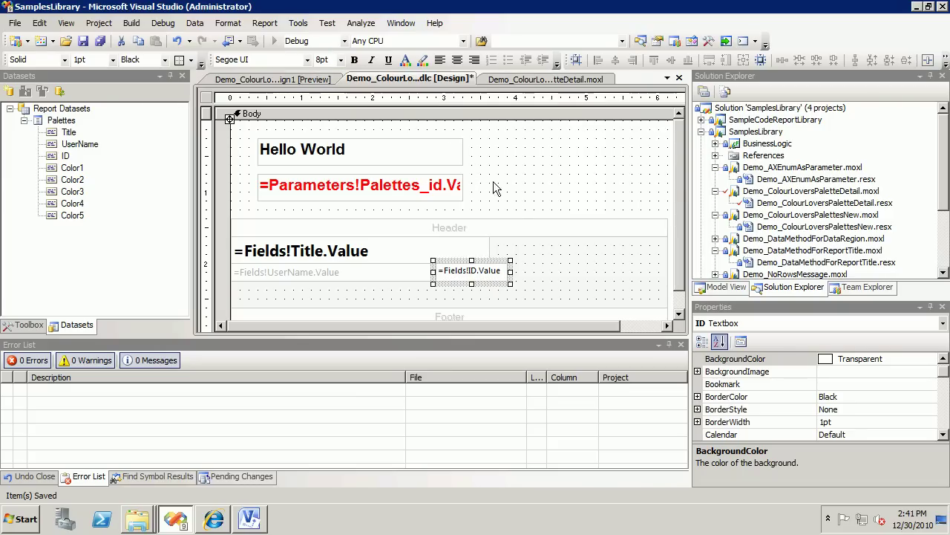
{"action": "left_click", "coordinate": [538, 184]}
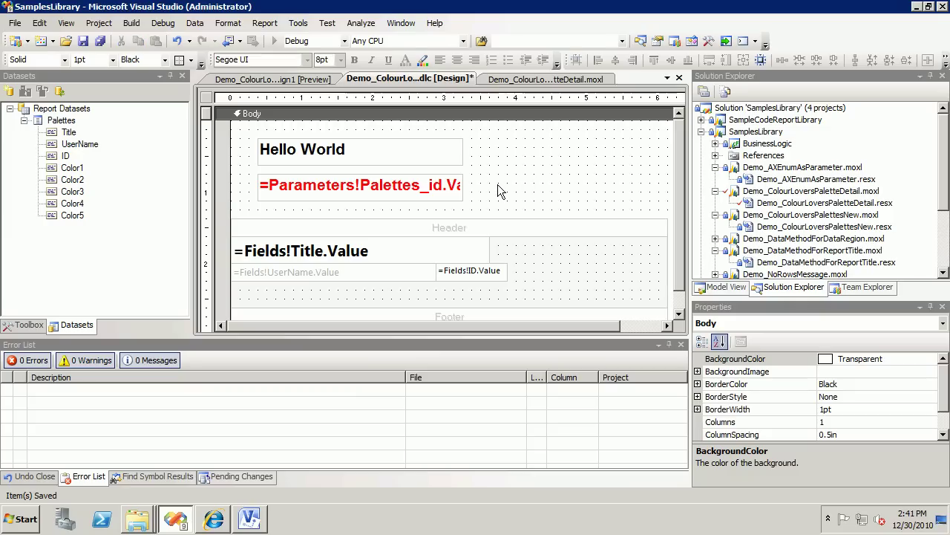
- Set the ID text box's text colour to DarkGray to match the UserName box
{"action": "left_click", "coordinate": [458, 268]}
{"action": "left_click", "coordinate": [373, 266]}
{"action": "left_click", "coordinate": [461, 270]}
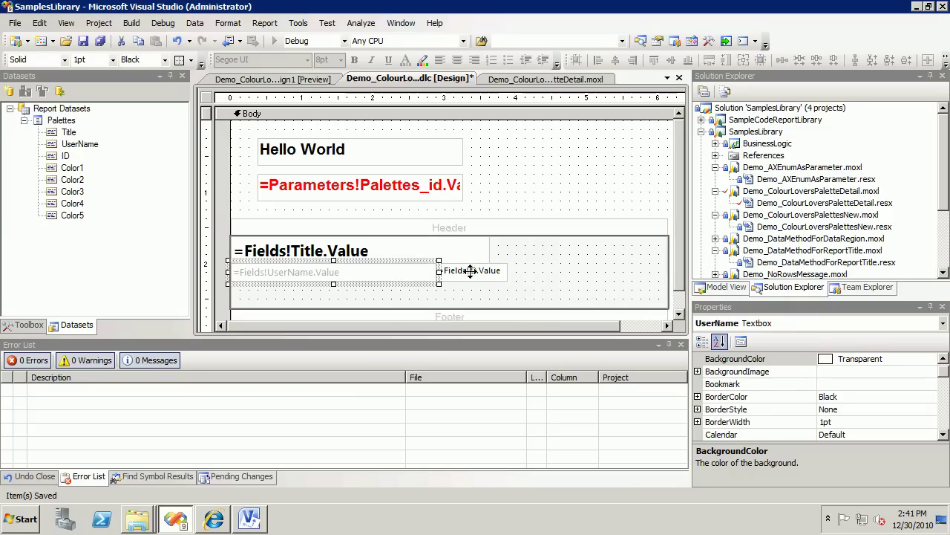
{"action": "left_click", "coordinate": [405, 59]}
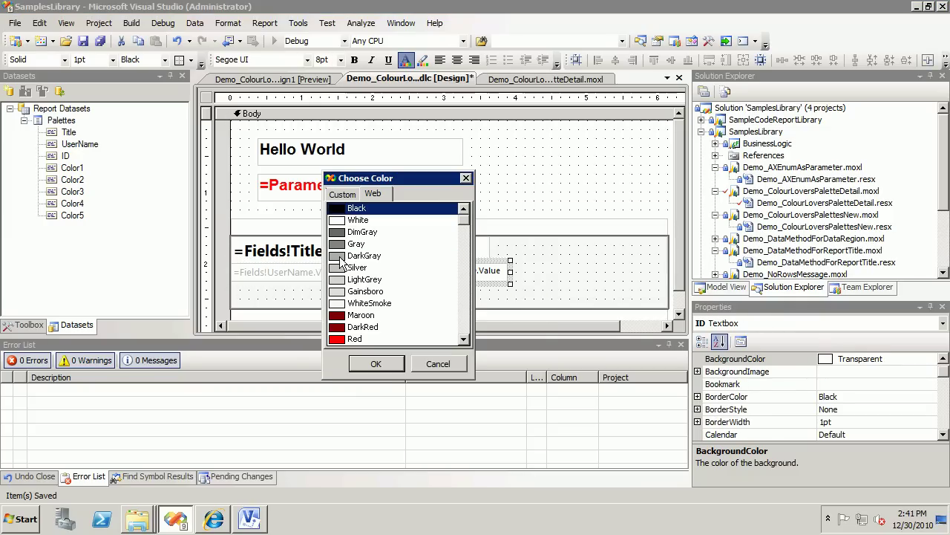
{"action": "left_click", "coordinate": [364, 255]}
{"action": "key", "text": "Return"}
{"action": "left_click", "coordinate": [509, 174]}
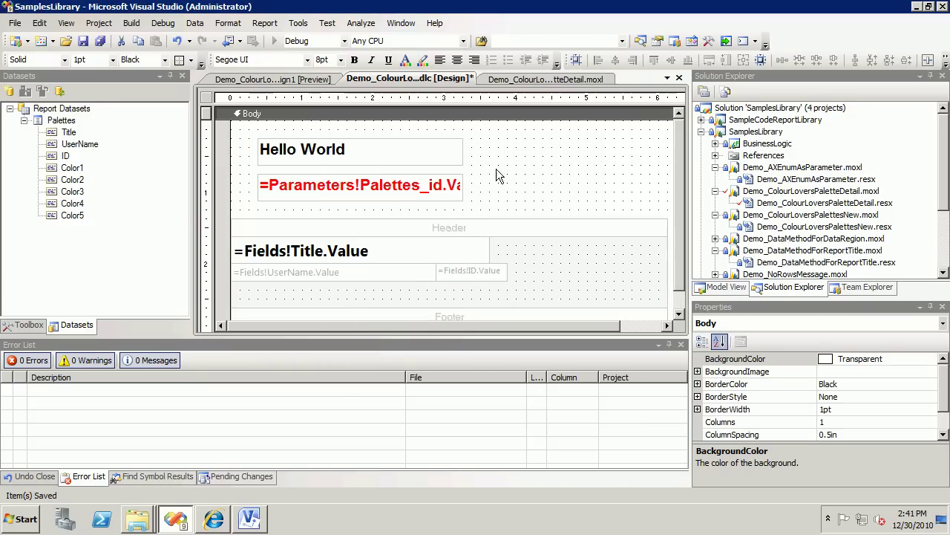
- Save the report and preview the palette list with the IDs beside the user names
{"action": "left_click", "coordinate": [83, 40]}
{"action": "left_click", "coordinate": [303, 82]}
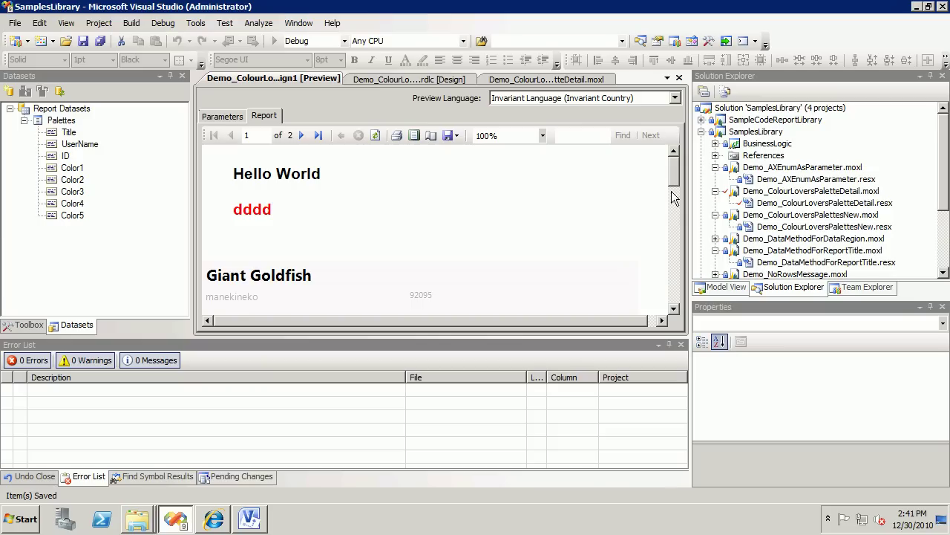
{"action": "left_click_drag", "start_coordinate": [674, 182], "coordinate": [676, 234]}
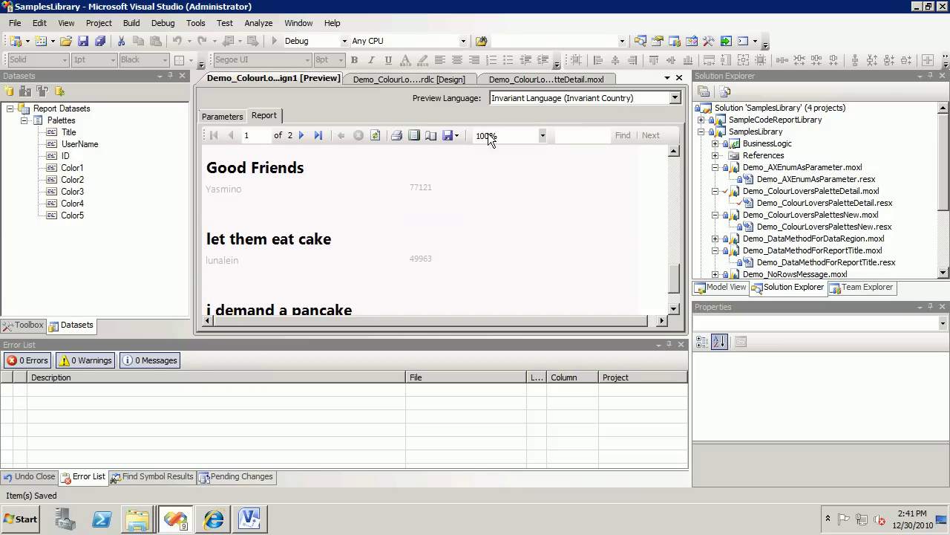
- Return to the report design and increase the table's detail row height to 1.25in
{"action": "left_click", "coordinate": [433, 80]}
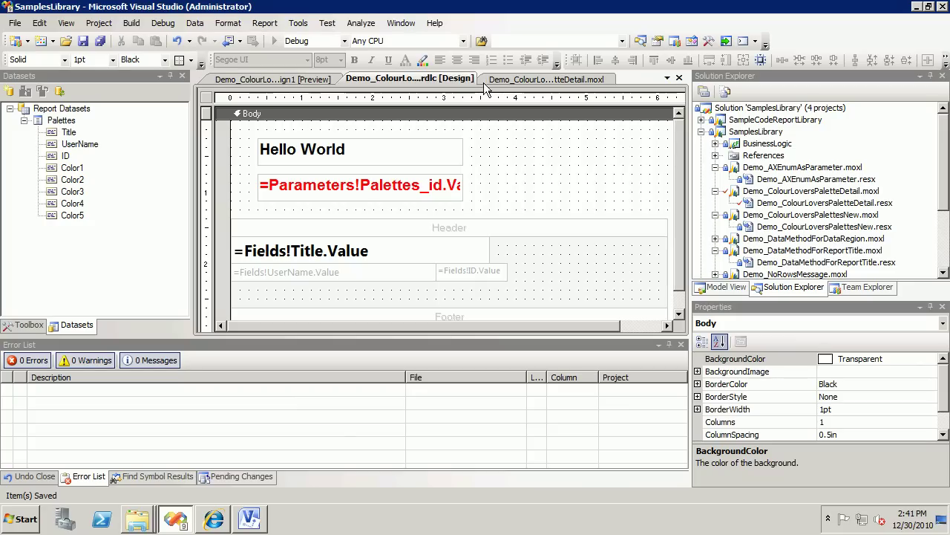
{"action": "left_click", "coordinate": [679, 304]}
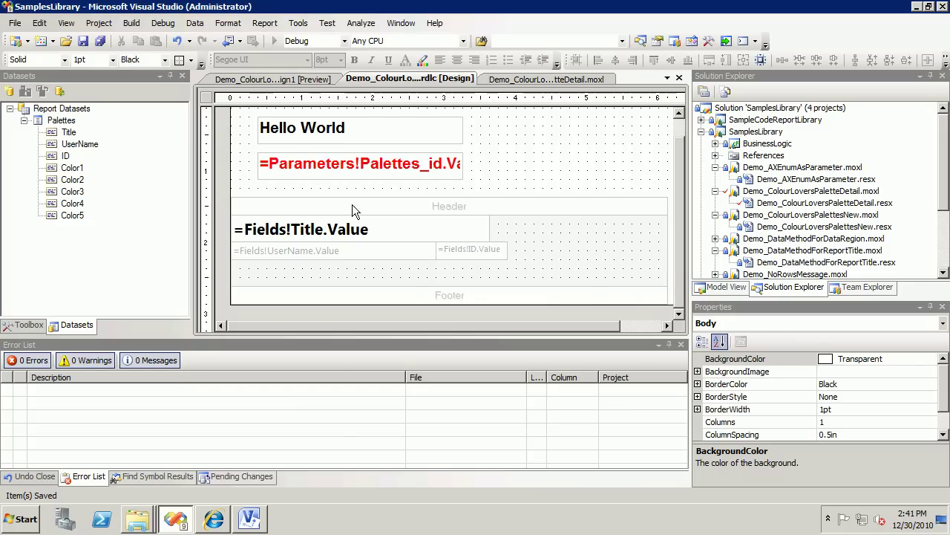
{"action": "left_click", "coordinate": [406, 279]}
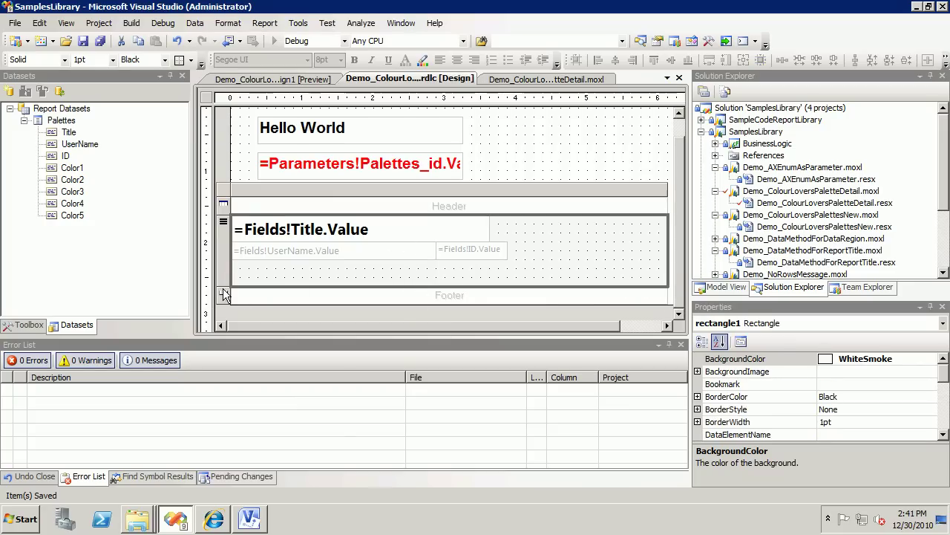
{"action": "left_click_drag", "start_coordinate": [222, 288], "coordinate": [222, 304]}
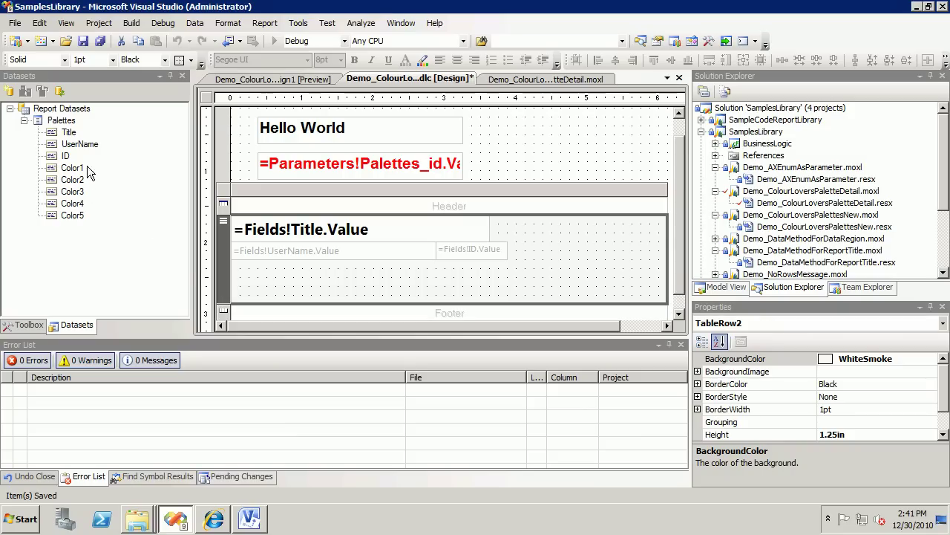
- Add a small empty text box about 1 inch wide below the UserName box in the rectangle
{"action": "left_click", "coordinate": [28, 325]}
{"action": "left_click", "coordinate": [39, 176]}
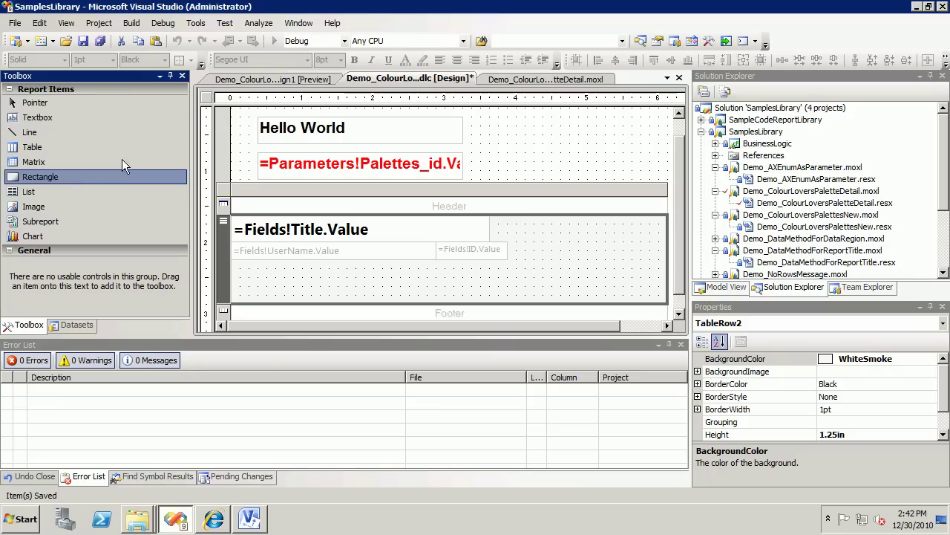
{"action": "left_click", "coordinate": [43, 118]}
{"action": "left_click_drag", "start_coordinate": [272, 265], "coordinate": [350, 290]}
{"action": "right_click", "coordinate": [279, 273]}
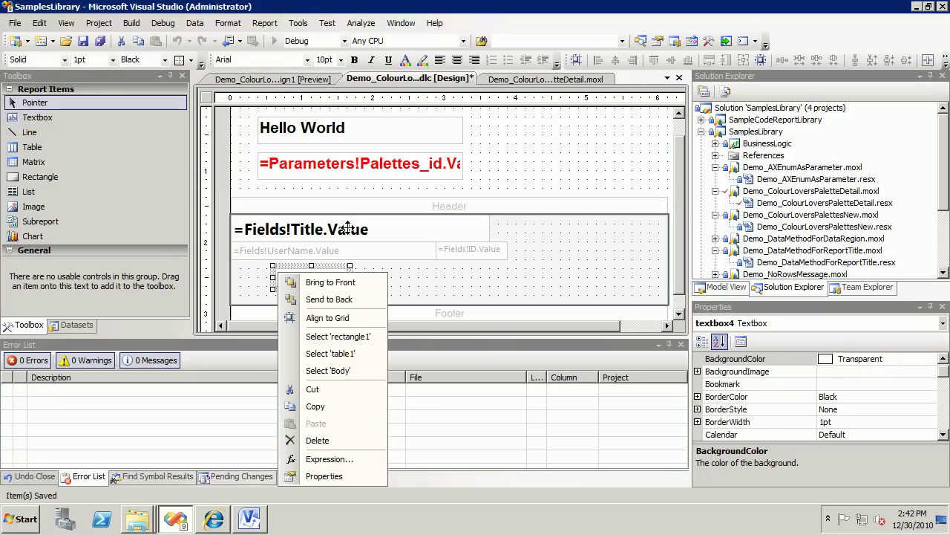
{"action": "left_click", "coordinate": [442, 215]}
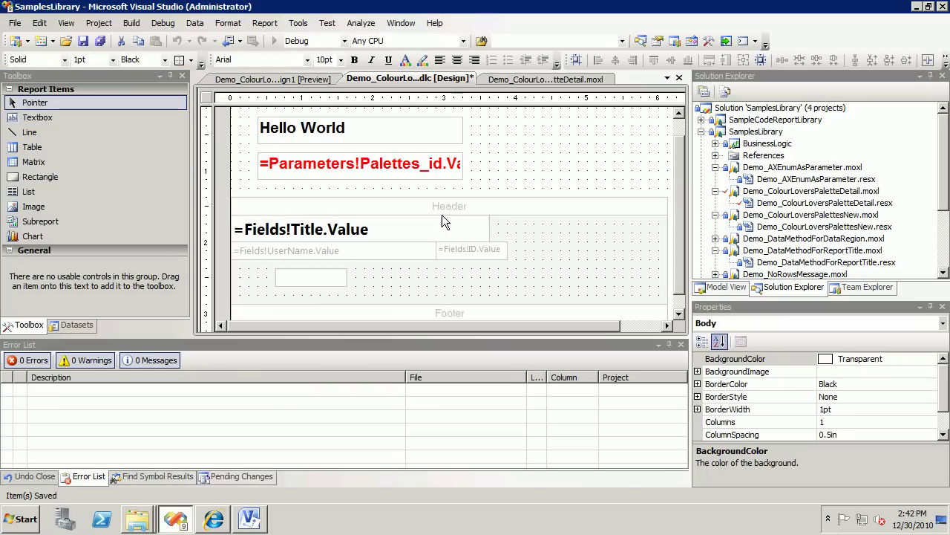
- Resize the empty text box to a square about 0.5 inch on each side
{"action": "left_click", "coordinate": [318, 277]}
{"action": "left_click", "coordinate": [333, 276]}
{"action": "left_click_drag", "start_coordinate": [349, 277], "coordinate": [299, 277]}
{"action": "left_click_drag", "start_coordinate": [284, 291], "coordinate": [314, 286]}
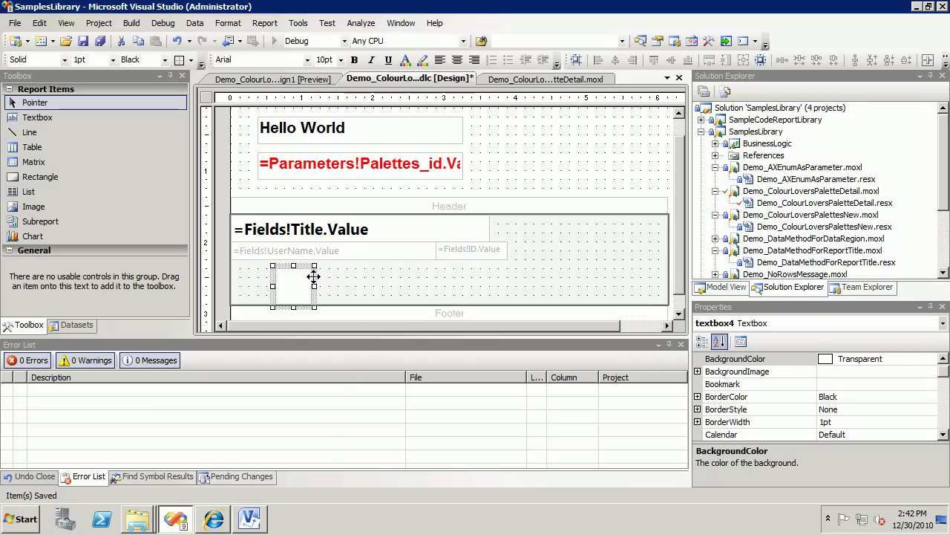
- Duplicate the square text box four times and line up the copies beside it as a row of five squares
{"action": "right_click", "coordinate": [313, 274]}
{"action": "left_click", "coordinate": [354, 396]}
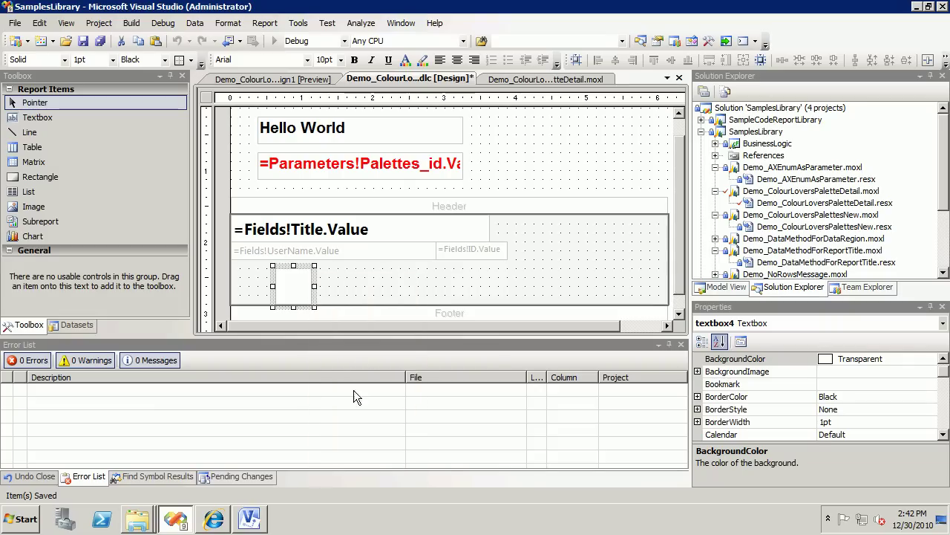
{"action": "left_click", "coordinate": [406, 288]}
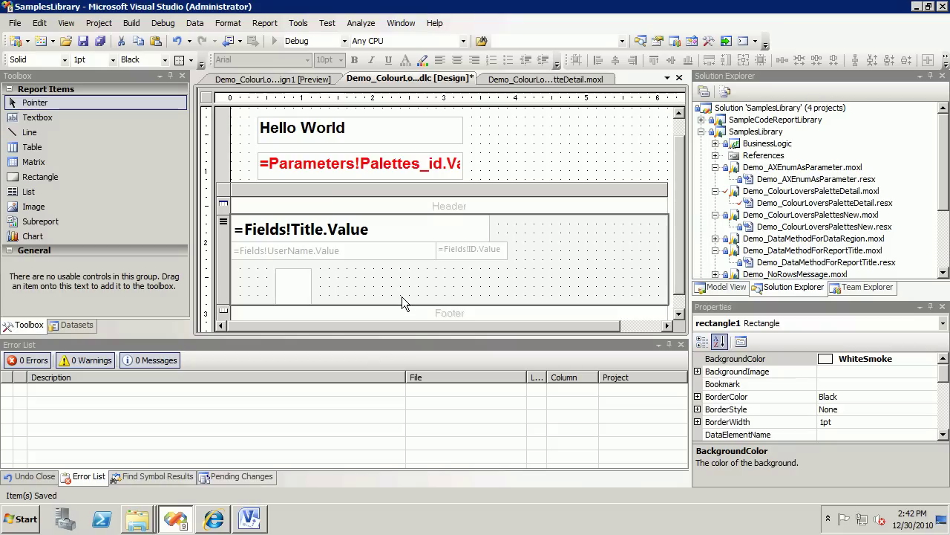
{"action": "key", "text": "ctrl+v"}
{"action": "left_click_drag", "start_coordinate": [361, 264], "coordinate": [341, 267]}
{"action": "key", "text": "ctrl+v"}
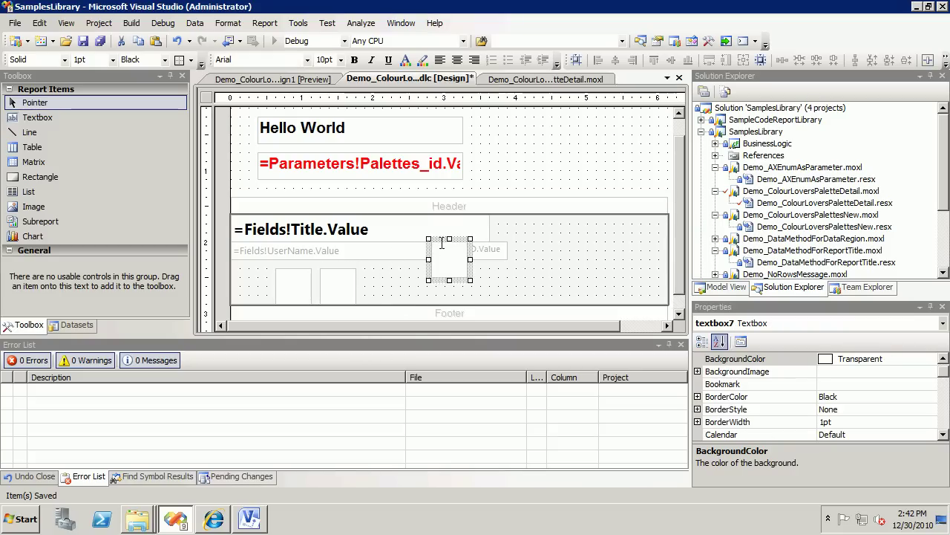
{"action": "left_click_drag", "start_coordinate": [440, 239], "coordinate": [377, 269]}
{"action": "key", "text": "ctrl+v"}
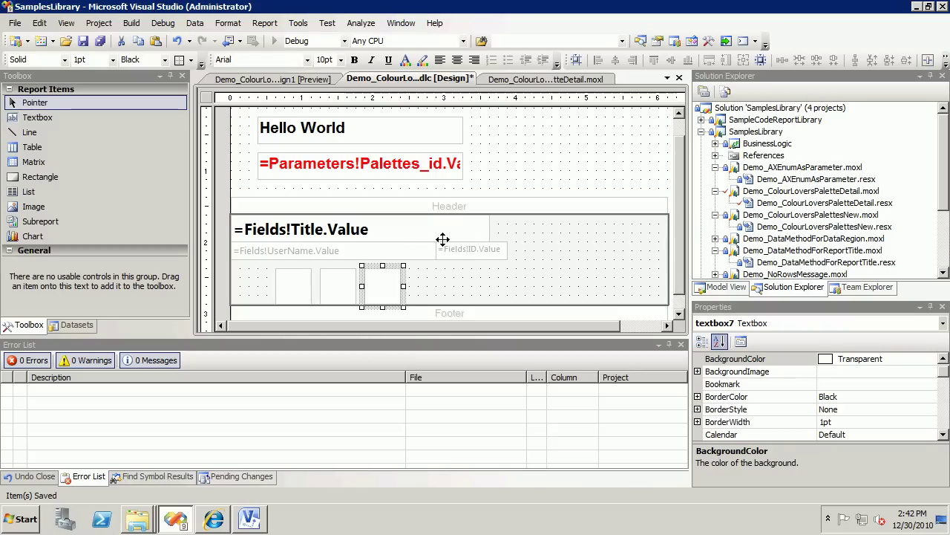
{"action": "left_click_drag", "start_coordinate": [440, 239], "coordinate": [419, 266]}
{"action": "left_click", "coordinate": [76, 326]}
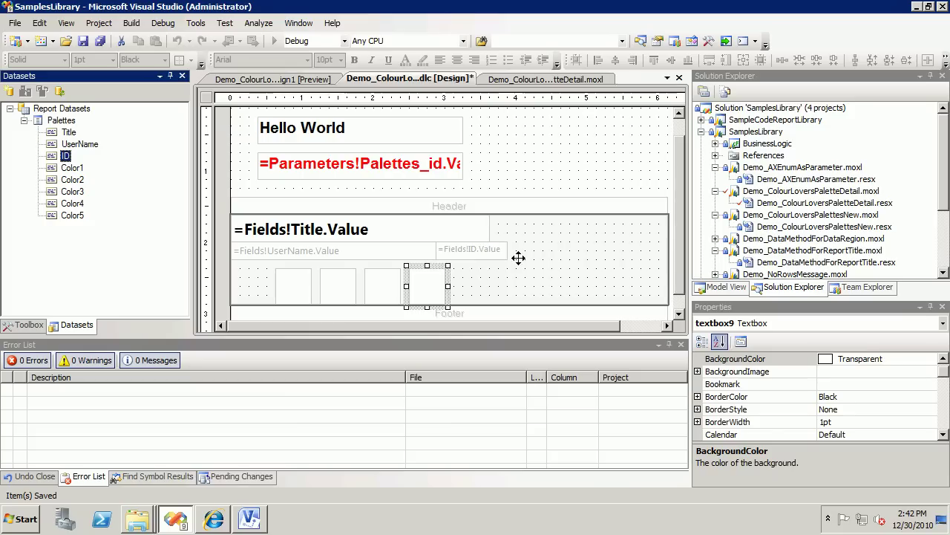
{"action": "left_click", "coordinate": [541, 255]}
{"action": "key", "text": "ctrl+v"}
{"action": "left_click_drag", "start_coordinate": [461, 237], "coordinate": [484, 263]}
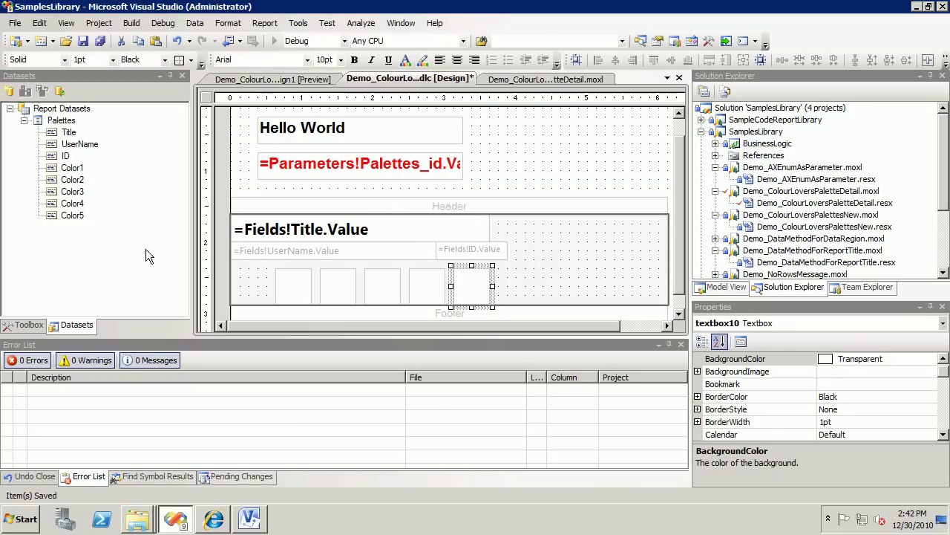
- Bind the five squares in order to the Palettes dataset fields Color1, Color2, Color3, Color4 and Color5
{"action": "left_click_drag", "start_coordinate": [72, 171], "coordinate": [295, 288]}
{"action": "left_click_drag", "start_coordinate": [73, 180], "coordinate": [338, 286]}
{"action": "left_click_drag", "start_coordinate": [78, 193], "coordinate": [380, 290]}
{"action": "left_click_drag", "start_coordinate": [72, 203], "coordinate": [468, 286]}
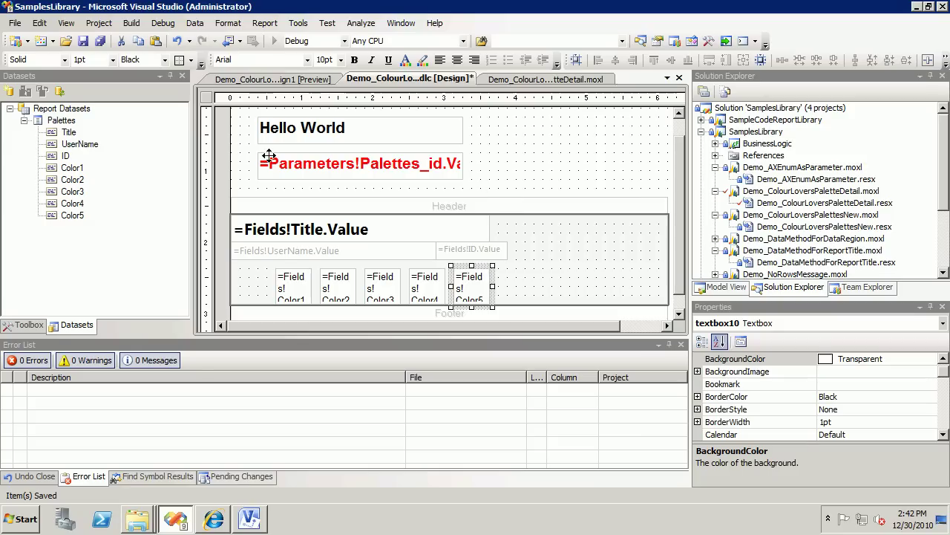
- Save the report and preview the palette list down to the rows of colour codes
{"action": "left_click", "coordinate": [83, 41]}
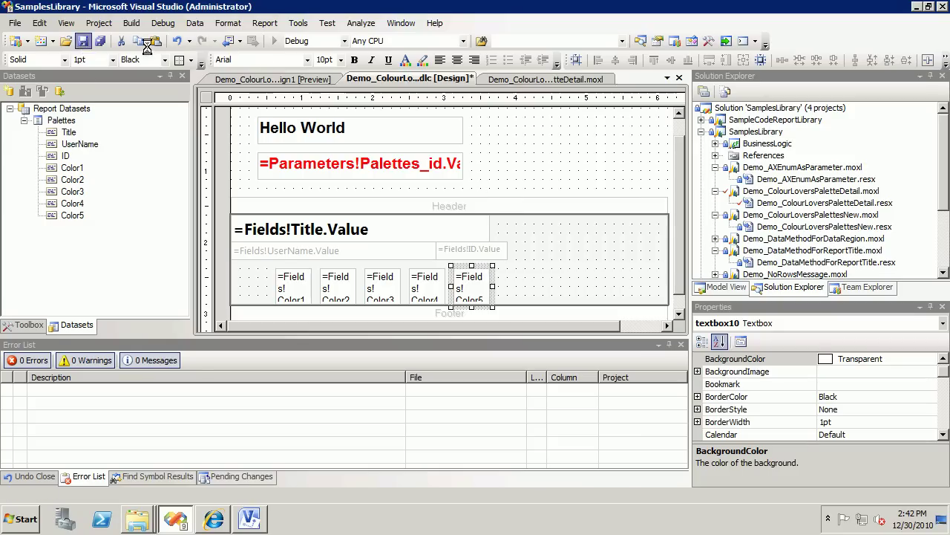
{"action": "left_click", "coordinate": [318, 82]}
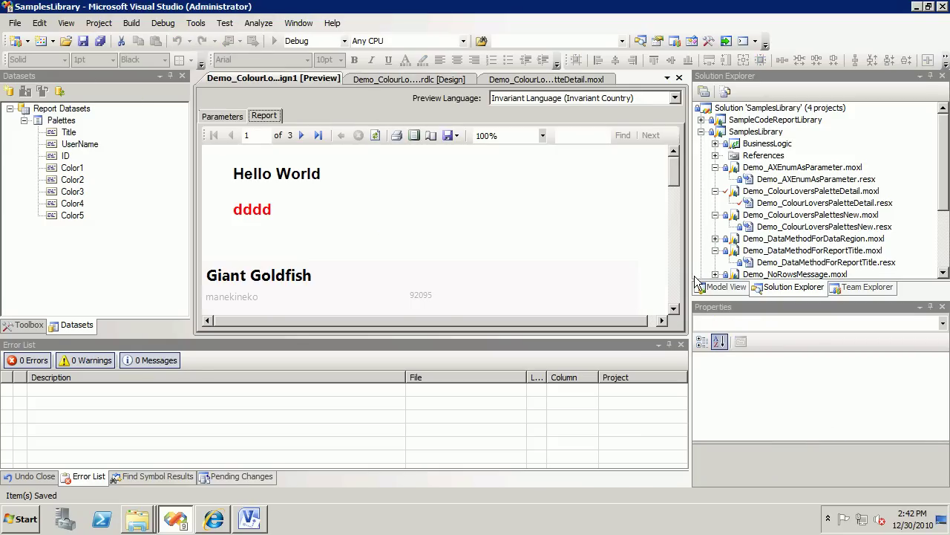
{"action": "left_click", "coordinate": [673, 309]}
{"action": "left_click", "coordinate": [673, 308]}
{"action": "left_click", "coordinate": [673, 309]}
{"action": "left_click", "coordinate": [673, 309]}
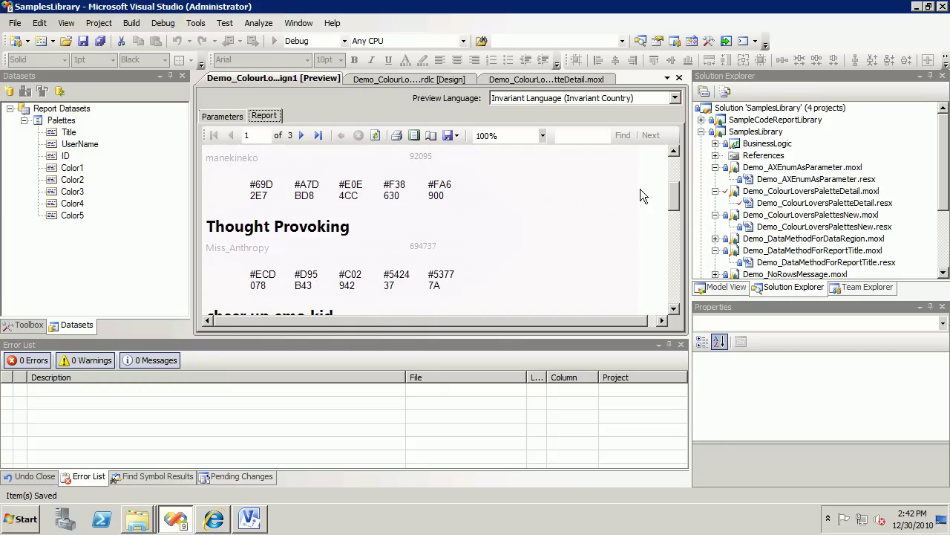
- Return to the report design and set the Color1 square's background colour to the expression =Fields!Color1.Value
{"action": "left_click", "coordinate": [409, 78]}
{"action": "left_click", "coordinate": [301, 280]}
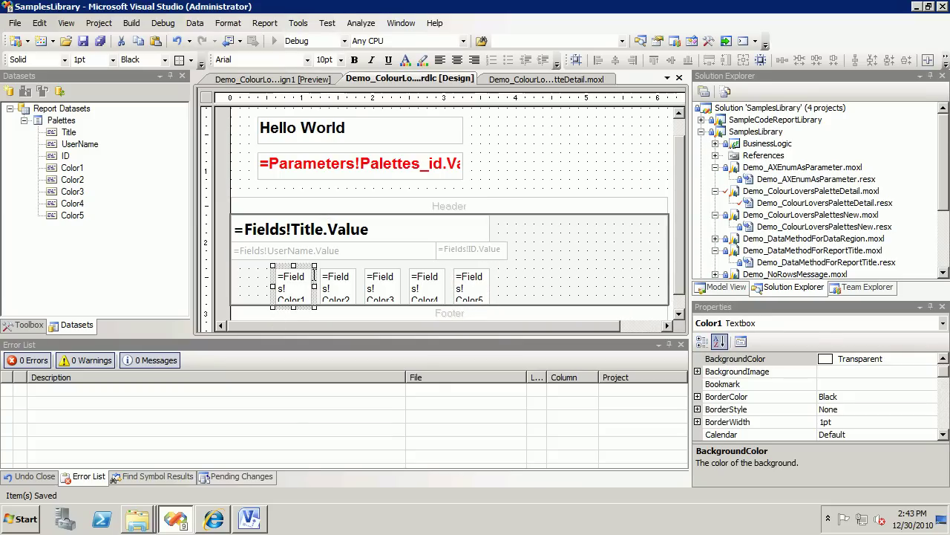
{"action": "double_click", "coordinate": [289, 276]}
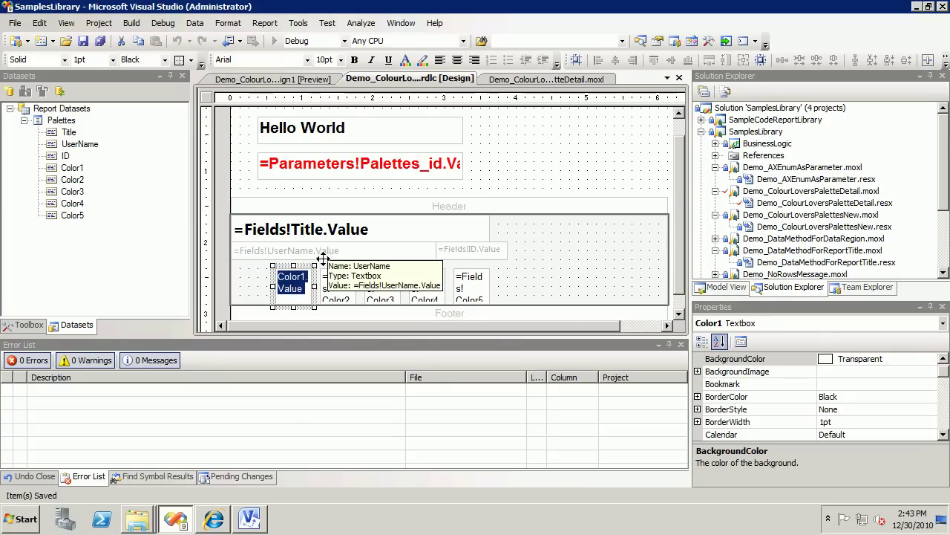
{"action": "left_click", "coordinate": [928, 359]}
{"action": "left_click", "coordinate": [932, 359]}
{"action": "left_click", "coordinate": [839, 212]}
{"action": "double_click", "coordinate": [365, 110]}
{"action": "type", "text": "=Fields!Color1.Value"}
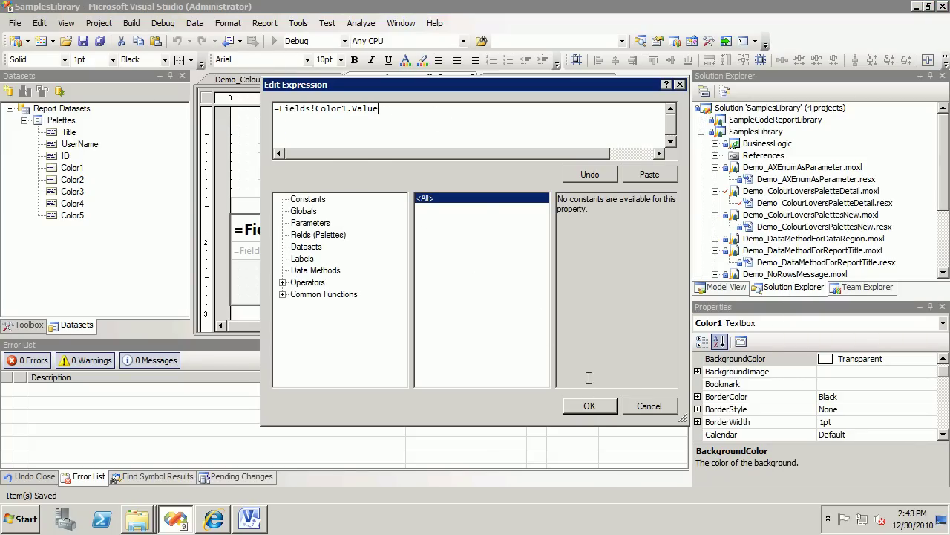
{"action": "left_click", "coordinate": [588, 406]}
- Save the report and preview the first square's background colour in the palette list
{"action": "left_click", "coordinate": [84, 42]}
{"action": "left_click", "coordinate": [309, 82]}
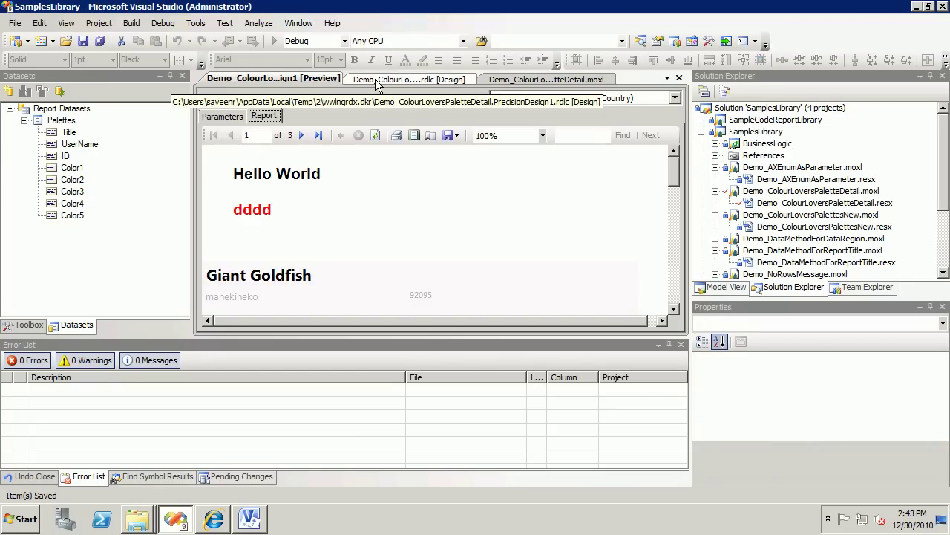
{"action": "scroll", "coordinate": [435, 258], "scroll_direction": "down", "scroll_amount": 3}
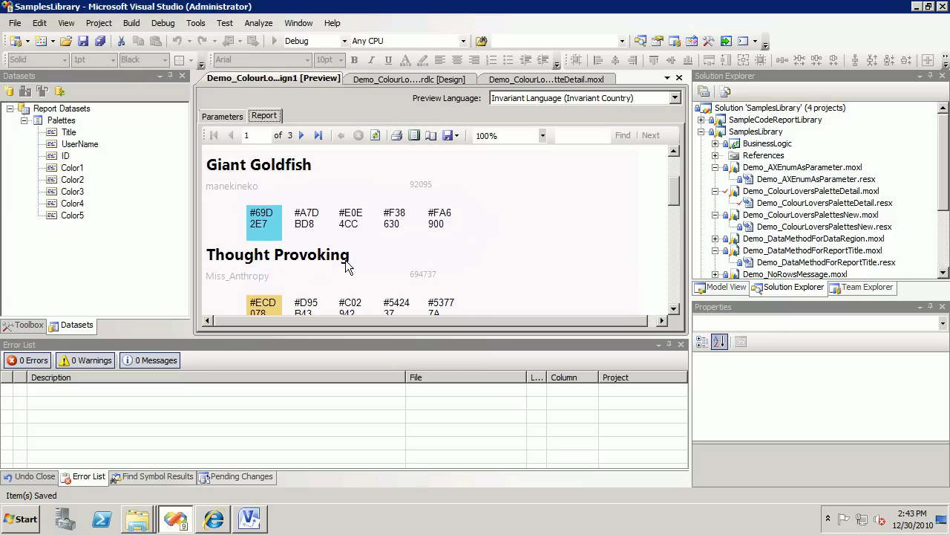
- Return to the report design and select the Color2 square
{"action": "left_click", "coordinate": [377, 82]}
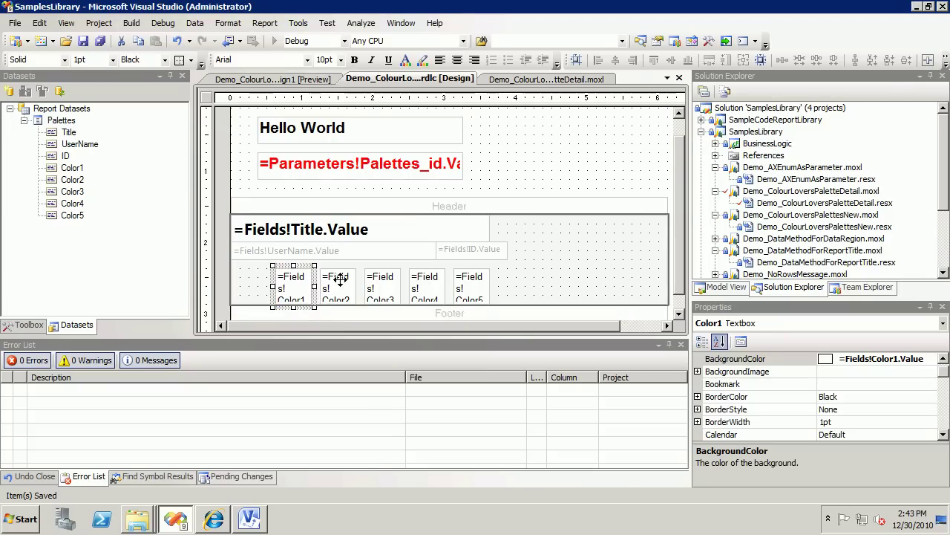
{"action": "left_click", "coordinate": [338, 286]}
{"action": "right_click", "coordinate": [341, 285]}
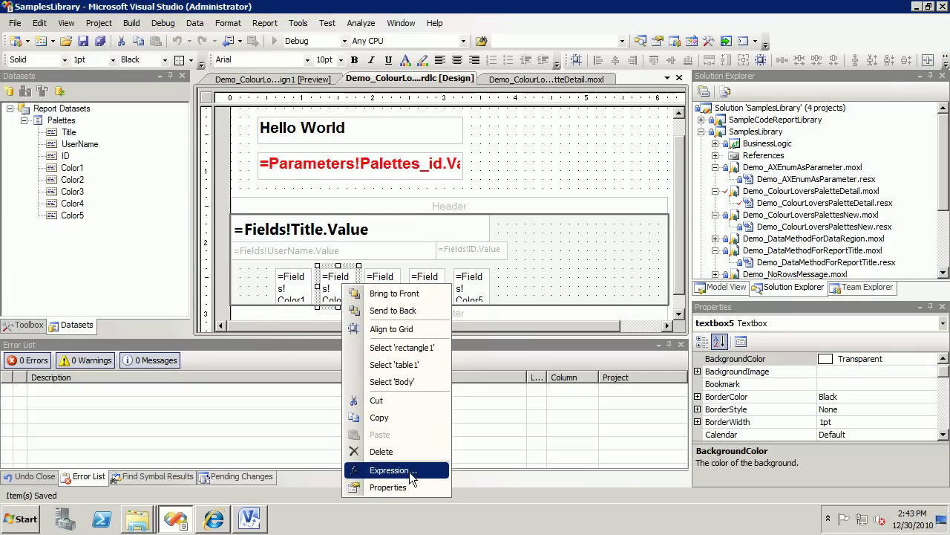
{"action": "left_click", "coordinate": [409, 471]}
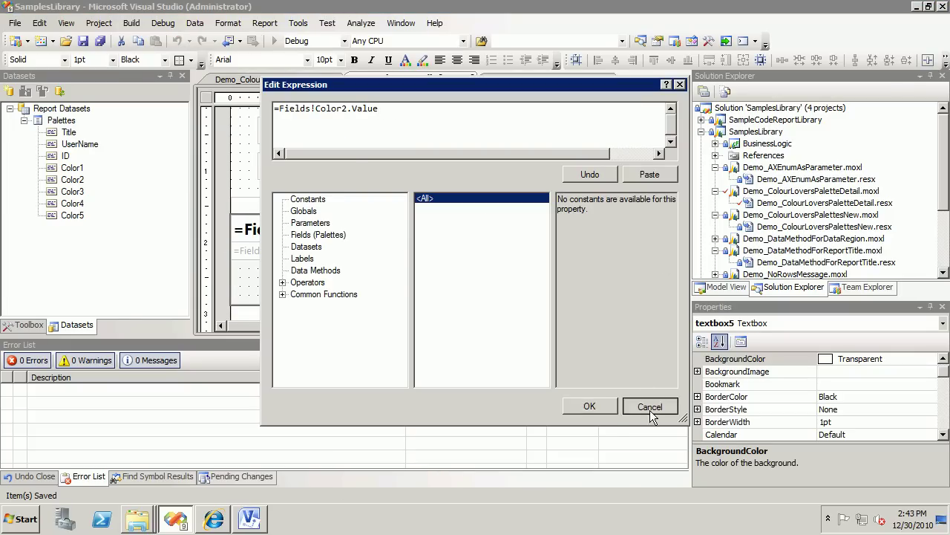
{"action": "left_click", "coordinate": [649, 411]}
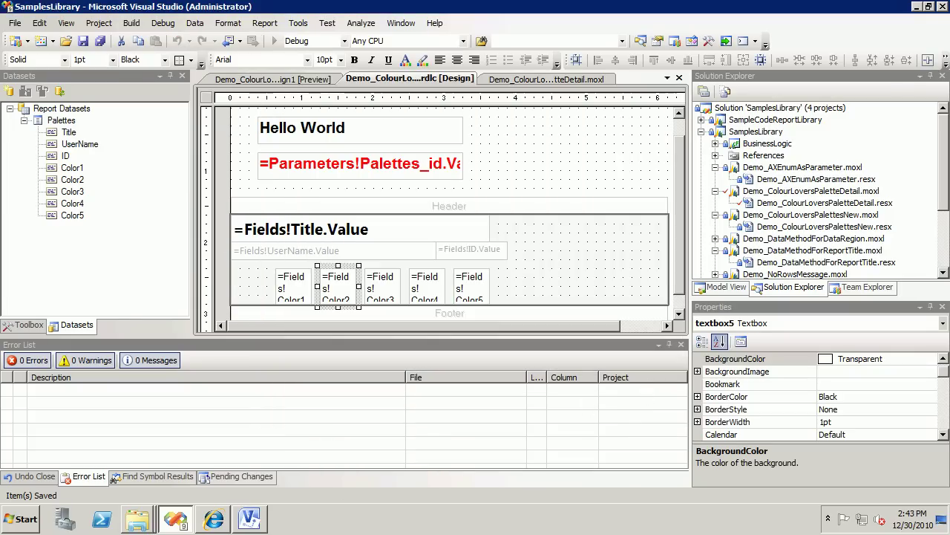
- Set the Color2 square's background colour to the expression =Fields!Color2.Value
{"action": "left_click", "coordinate": [934, 361]}
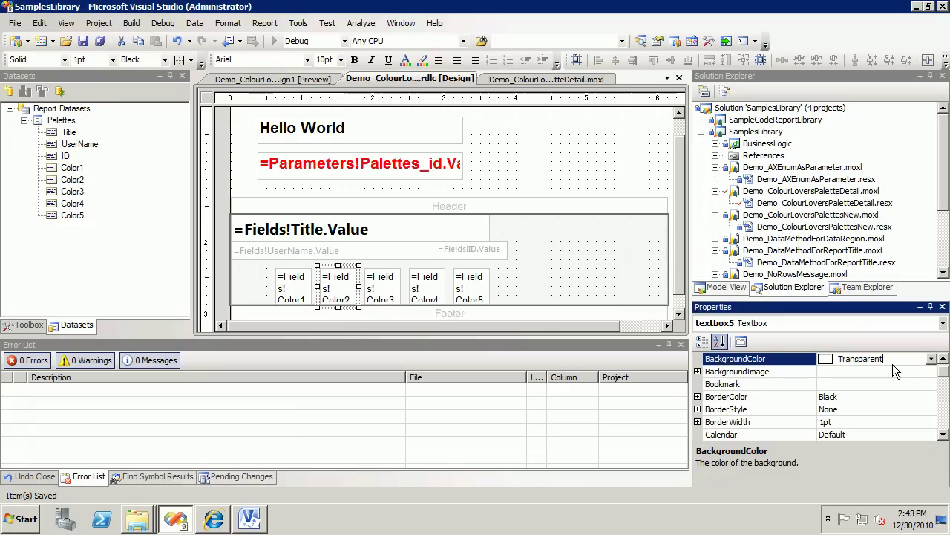
{"action": "left_click", "coordinate": [931, 358]}
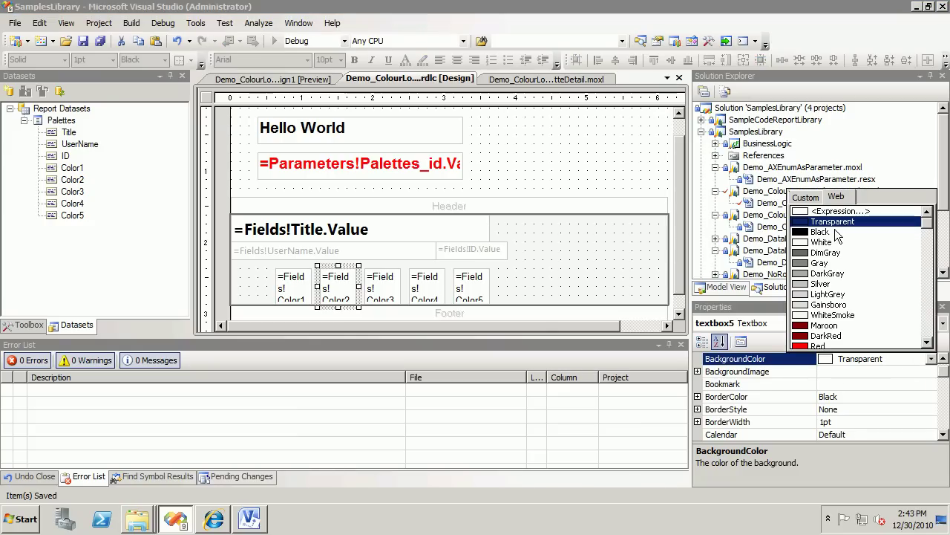
{"action": "left_click", "coordinate": [839, 211]}
{"action": "left_click", "coordinate": [317, 235]}
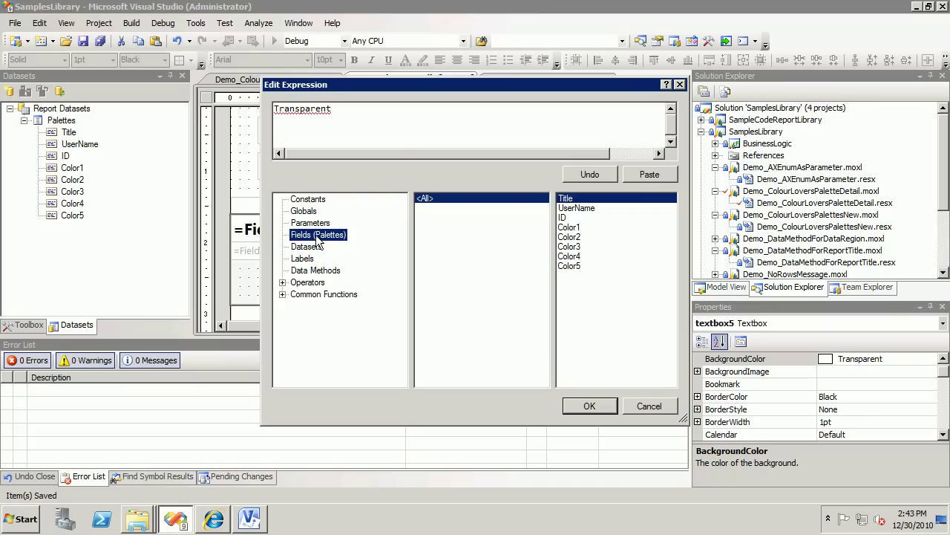
{"action": "left_click_drag", "start_coordinate": [334, 109], "coordinate": [118, 43]}
{"action": "key", "text": "Delete"}
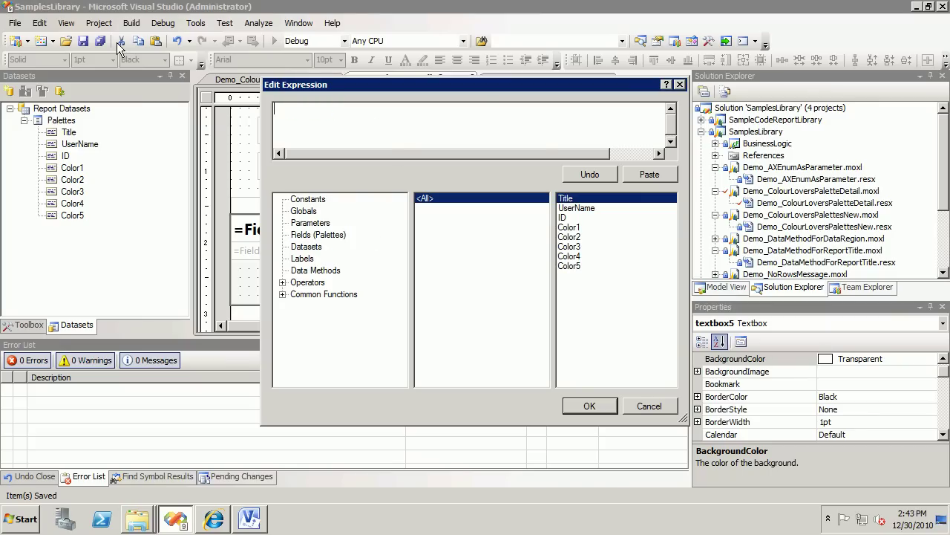
{"action": "double_click", "coordinate": [584, 238]}
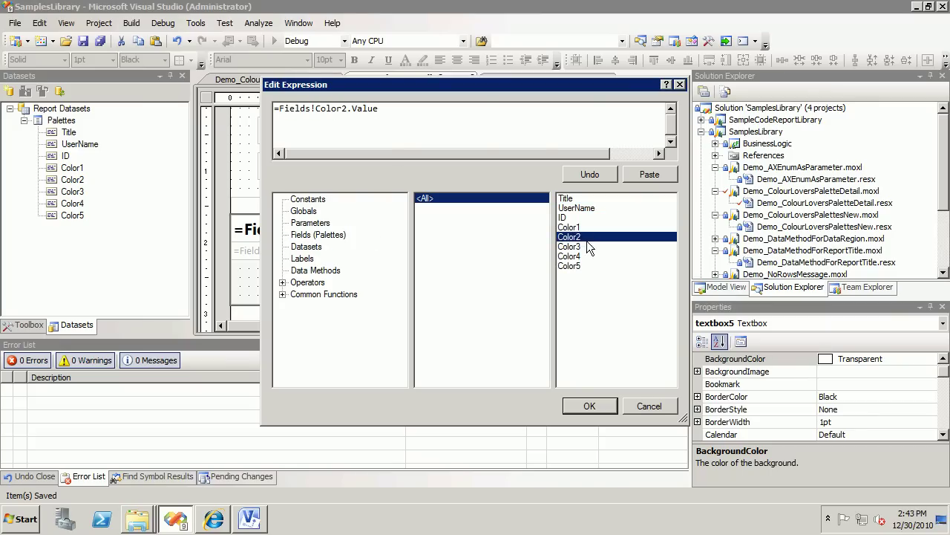
{"action": "left_click", "coordinate": [591, 405]}
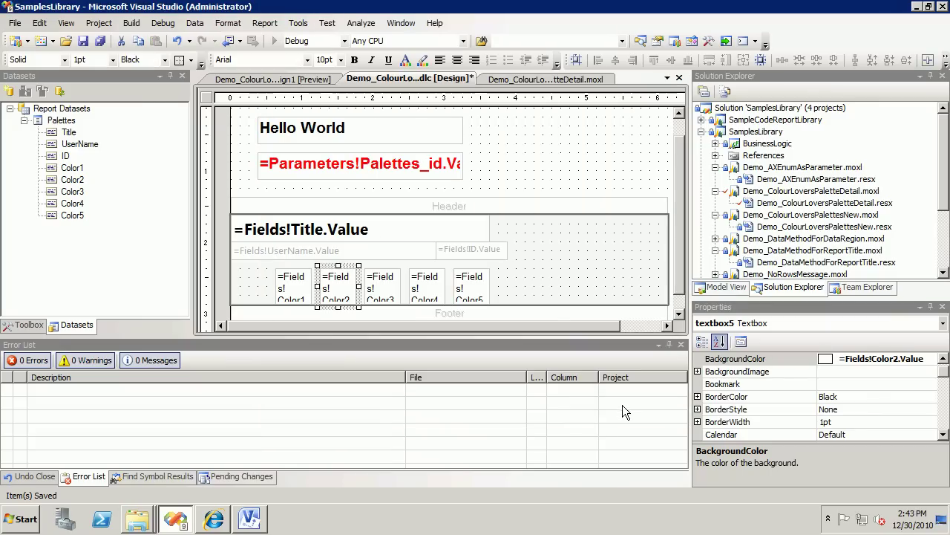
- Set the Color3 square's background colour to the expression =Fields!Color3.Value
{"action": "left_click", "coordinate": [380, 283]}
{"action": "left_click", "coordinate": [918, 359]}
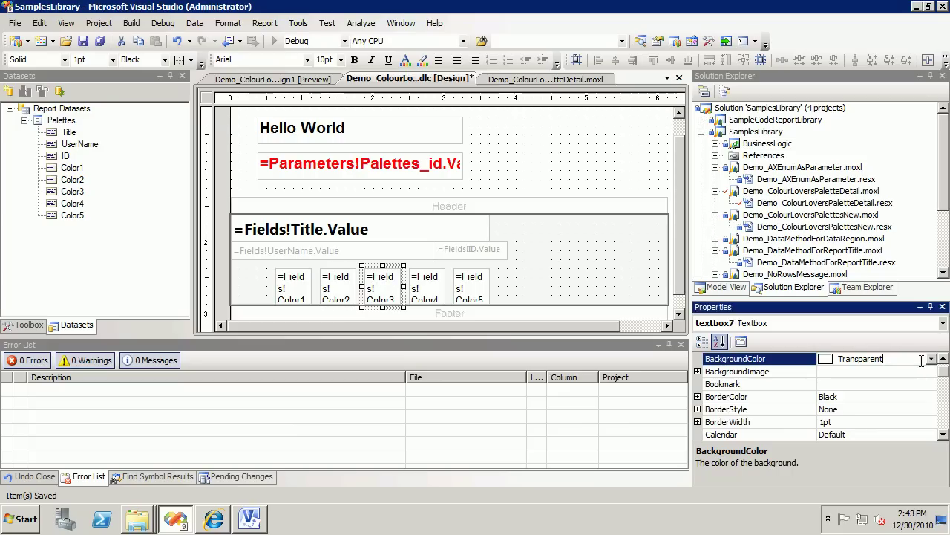
{"action": "left_click", "coordinate": [931, 360]}
{"action": "left_click", "coordinate": [835, 212]}
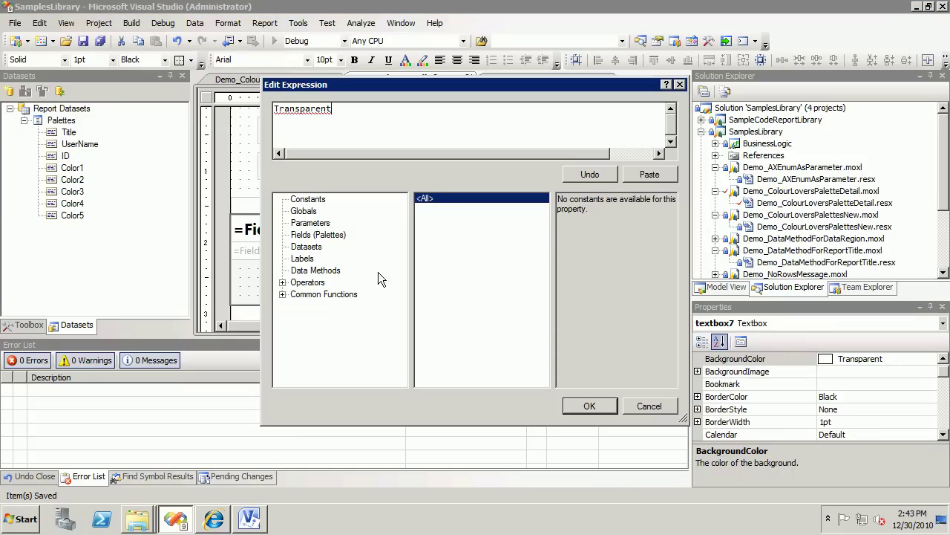
{"action": "left_click_drag", "start_coordinate": [367, 117], "coordinate": [49, 63]}
{"action": "type", "text": "="}
{"action": "left_click", "coordinate": [343, 235]}
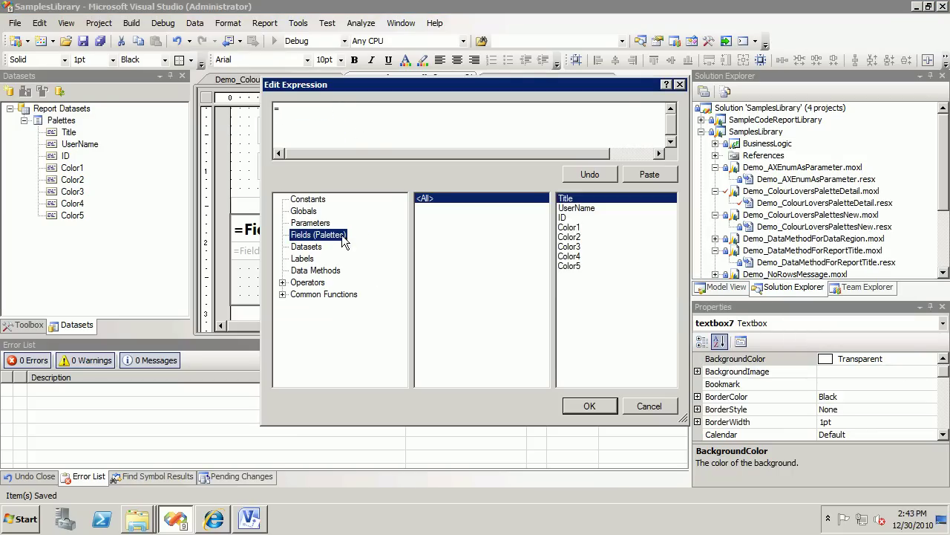
{"action": "double_click", "coordinate": [573, 246]}
{"action": "left_click", "coordinate": [589, 406]}
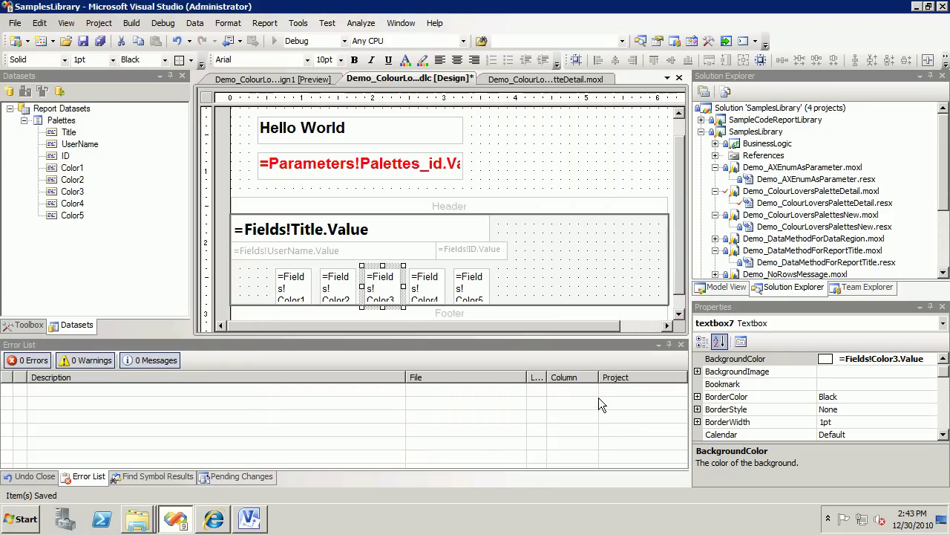
- Set the Color4 square's background colour to the expression =Fields!Color4.Value
{"action": "right_click", "coordinate": [428, 283]}
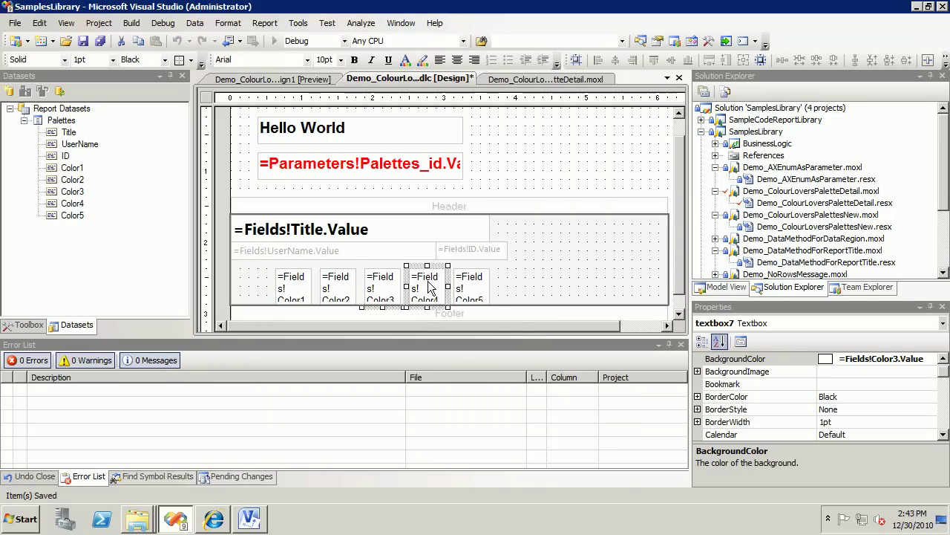
{"action": "left_click", "coordinate": [919, 358]}
{"action": "left_click", "coordinate": [932, 359]}
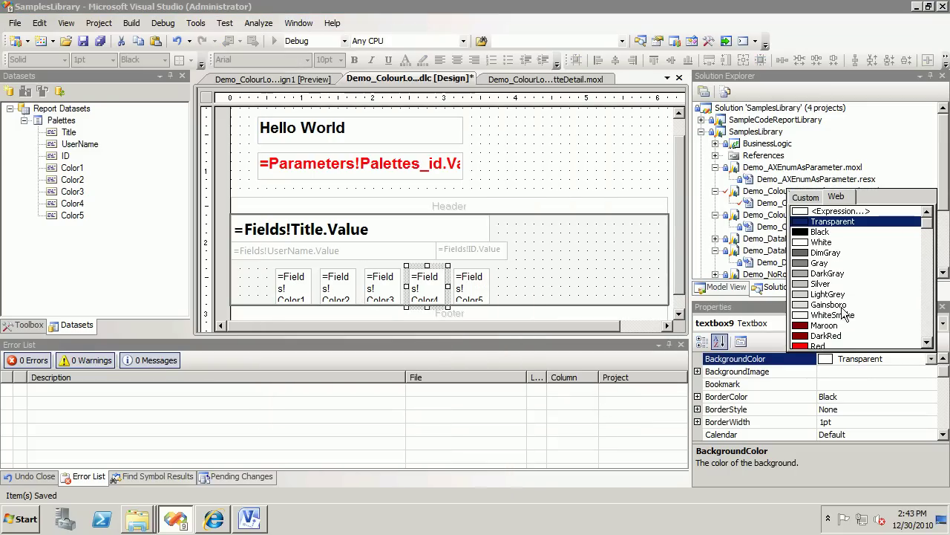
{"action": "left_click", "coordinate": [830, 217]}
{"action": "key", "text": "ctrl+a"}
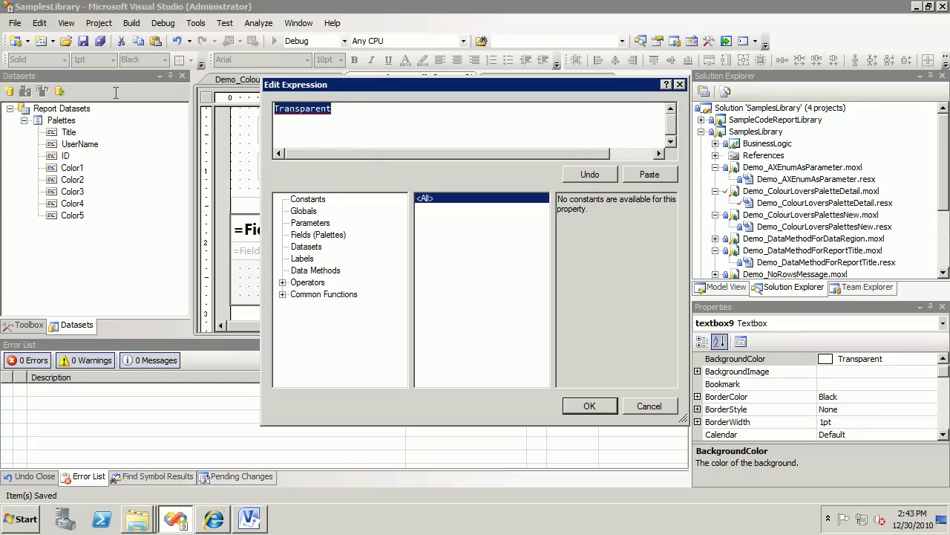
{"action": "type", "text": "="}
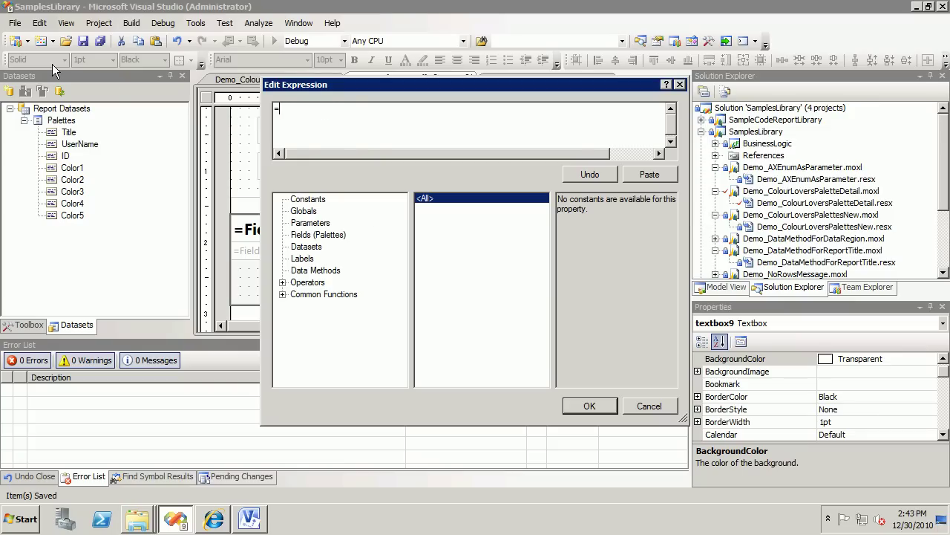
{"action": "left_click", "coordinate": [326, 236]}
{"action": "double_click", "coordinate": [576, 256]}
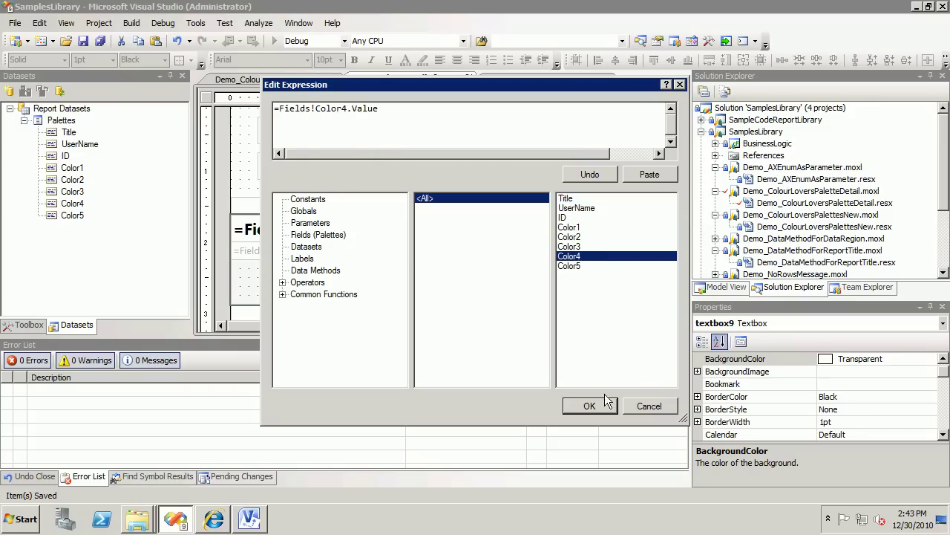
{"action": "left_click", "coordinate": [588, 406]}
- Set the Color5 square's background colour to the expression =Fields!Color5.Value
{"action": "left_click", "coordinate": [467, 293]}
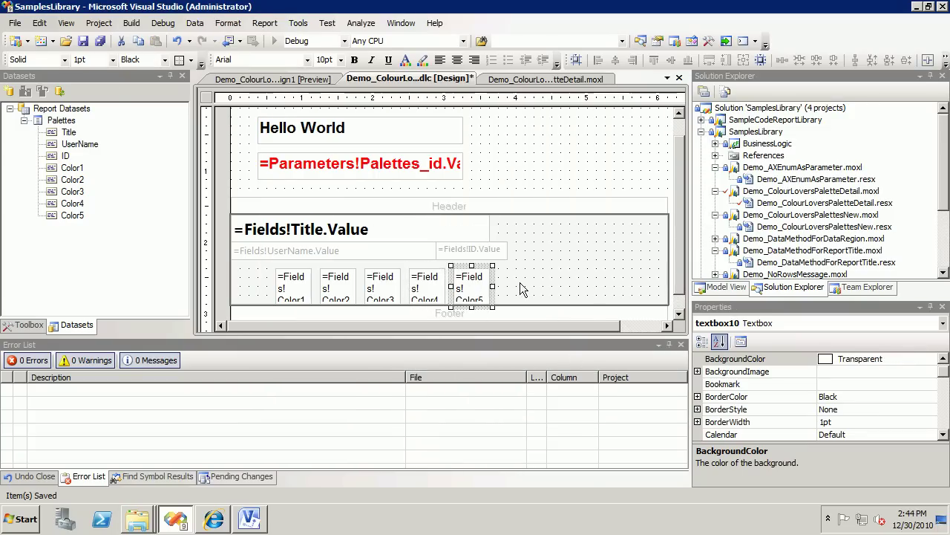
{"action": "left_click", "coordinate": [928, 359]}
{"action": "left_click", "coordinate": [931, 359]}
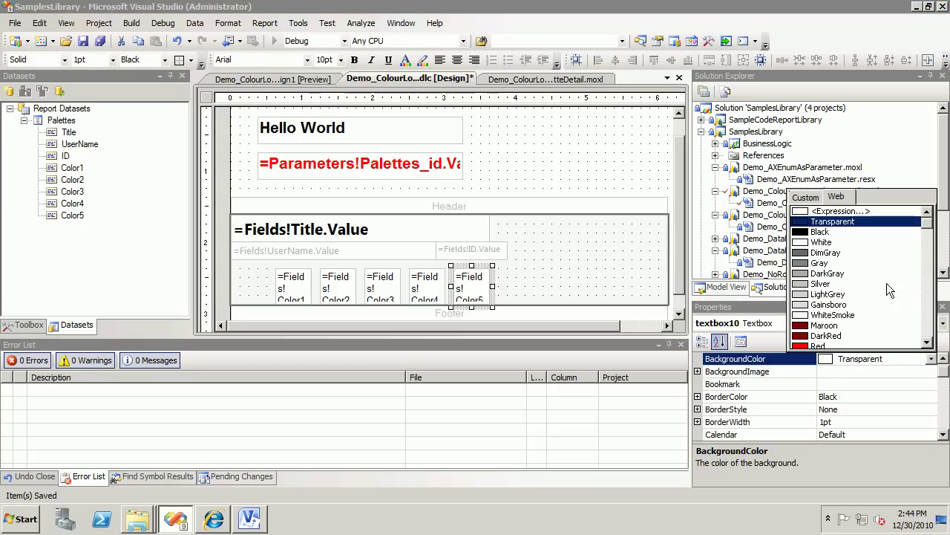
{"action": "left_click", "coordinate": [845, 211]}
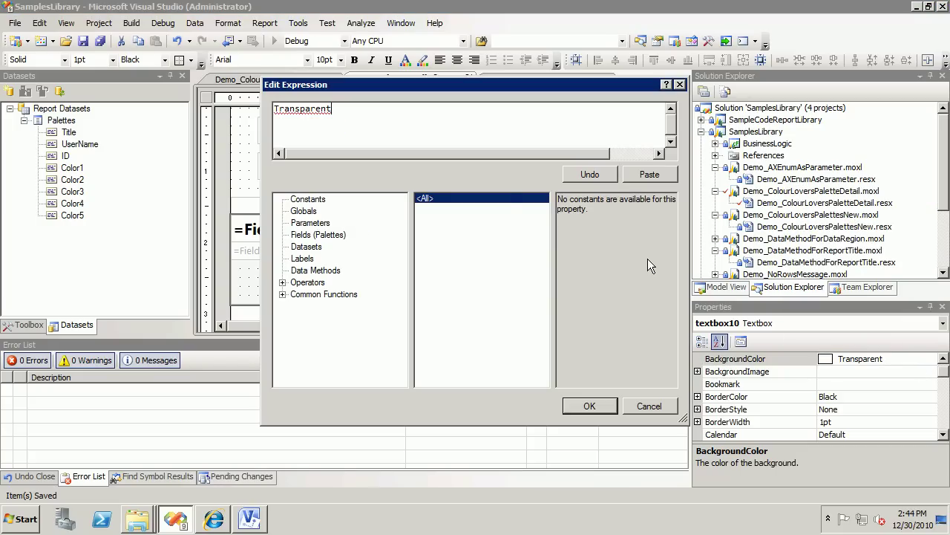
{"action": "double_click", "coordinate": [327, 109]}
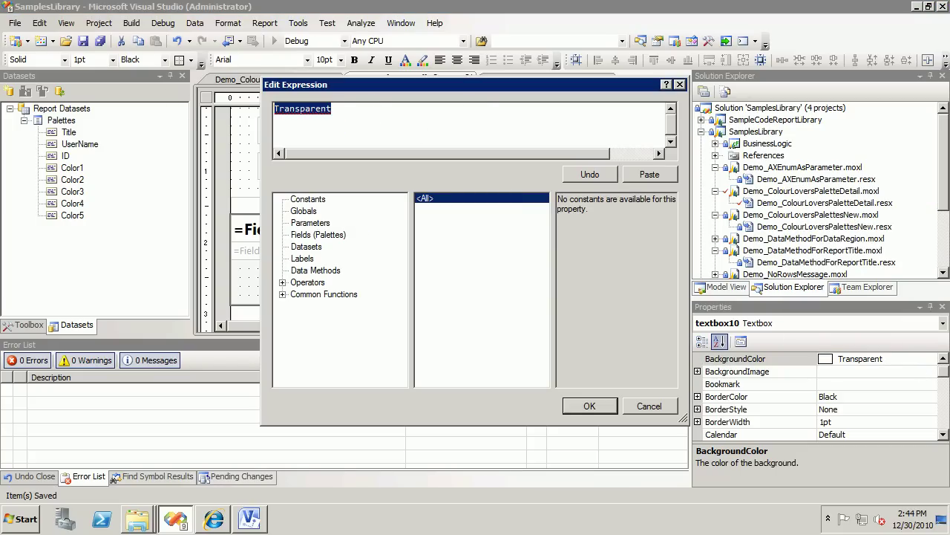
{"action": "type", "text": "="}
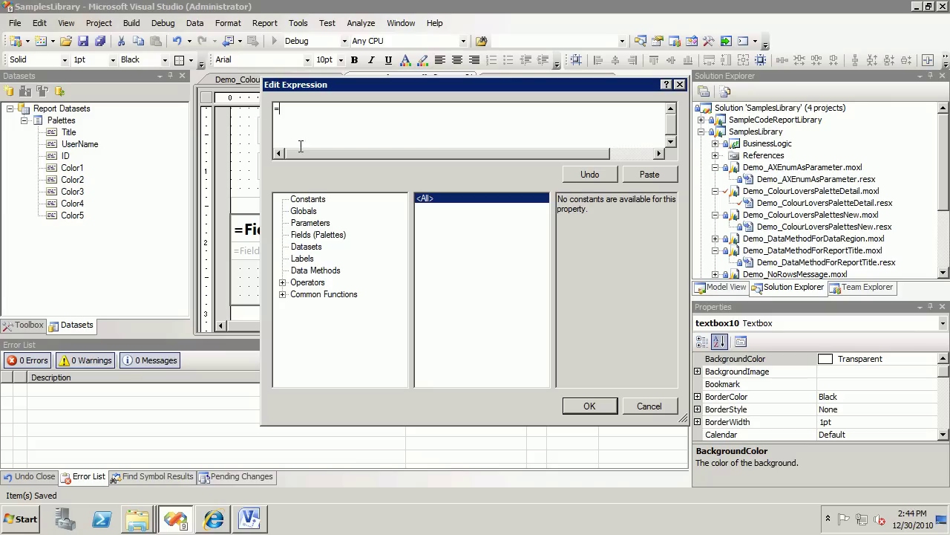
{"action": "left_click", "coordinate": [331, 224]}
{"action": "left_click", "coordinate": [377, 106]}
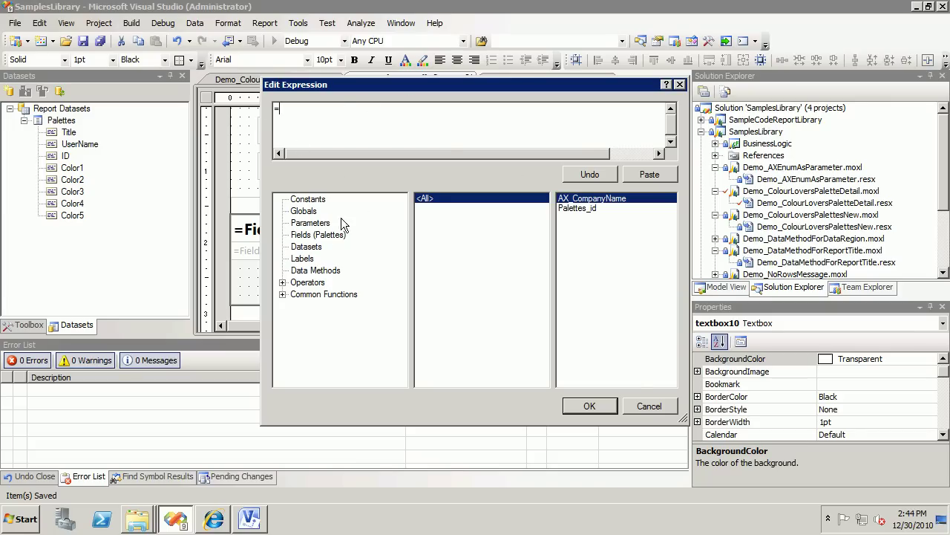
{"action": "left_click", "coordinate": [318, 234]}
{"action": "left_click", "coordinate": [325, 117]}
{"action": "double_click", "coordinate": [581, 268]}
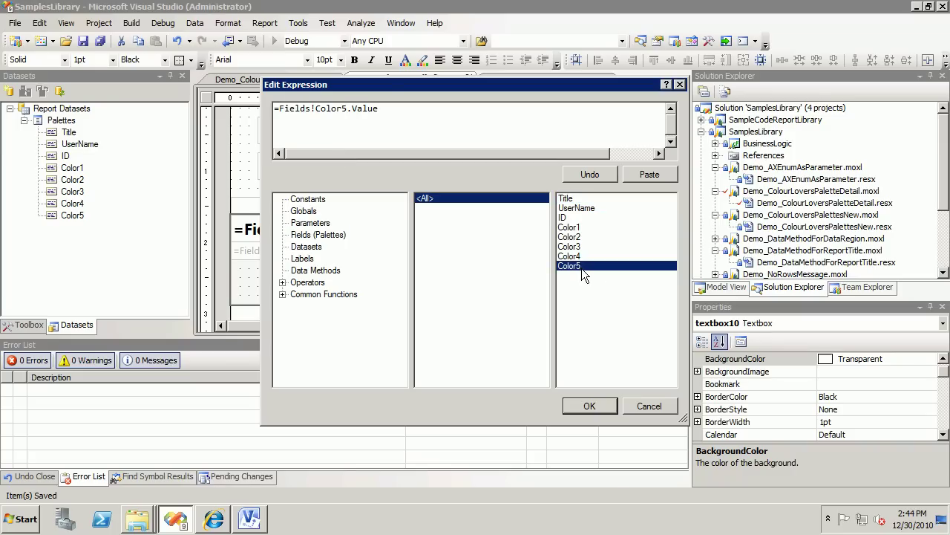
{"action": "left_click", "coordinate": [590, 405]}
{"action": "left_click", "coordinate": [579, 165]}
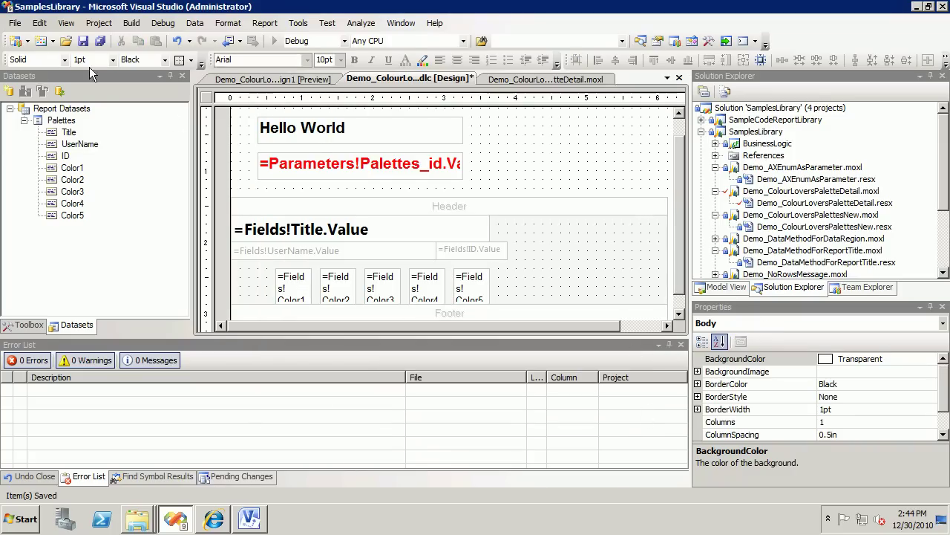
- Preview the palette detail report and examine the coloured squares and hex codes of the listed palettes
{"action": "left_click", "coordinate": [316, 80]}
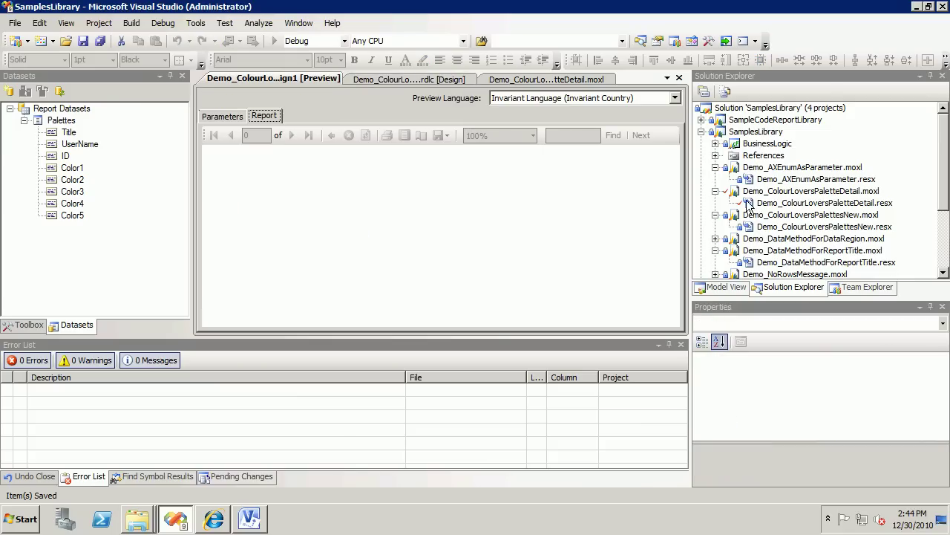
{"action": "left_click", "coordinate": [674, 300]}
{"action": "left_click", "coordinate": [676, 278]}
{"action": "left_click", "coordinate": [676, 286]}
{"action": "left_click", "coordinate": [675, 290]}
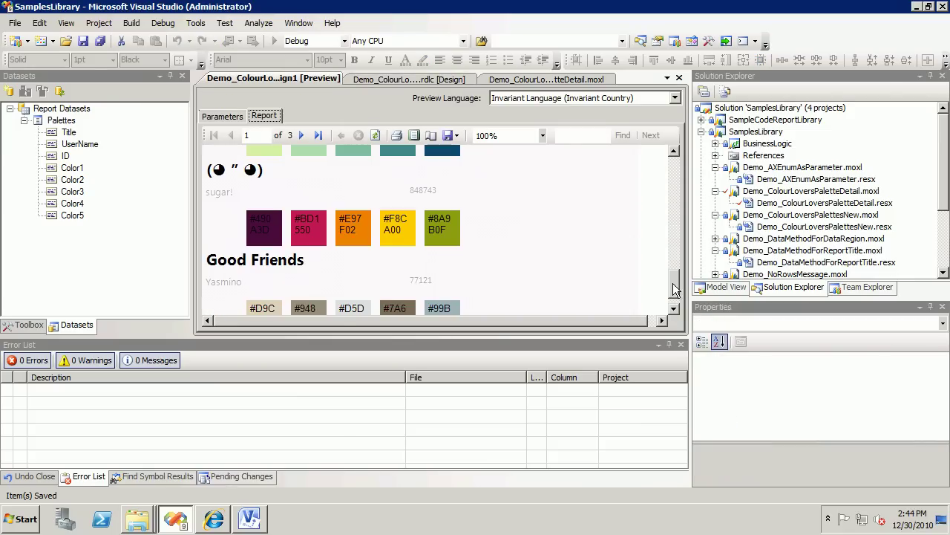
{"action": "left_click", "coordinate": [675, 236]}
{"action": "left_click", "coordinate": [679, 210]}
{"action": "left_click", "coordinate": [678, 169]}
{"action": "left_click_drag", "start_coordinate": [677, 187], "coordinate": [677, 167]}
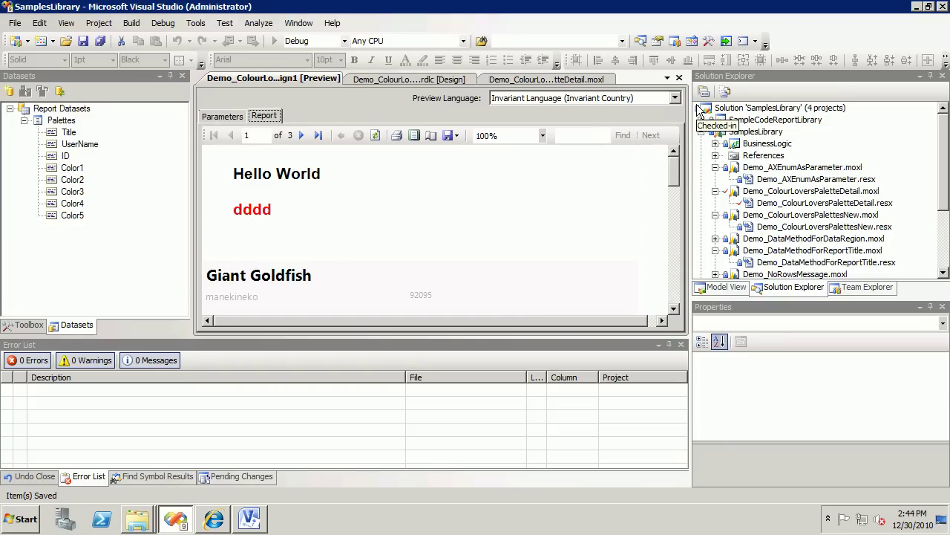
{"action": "left_click", "coordinate": [675, 261]}
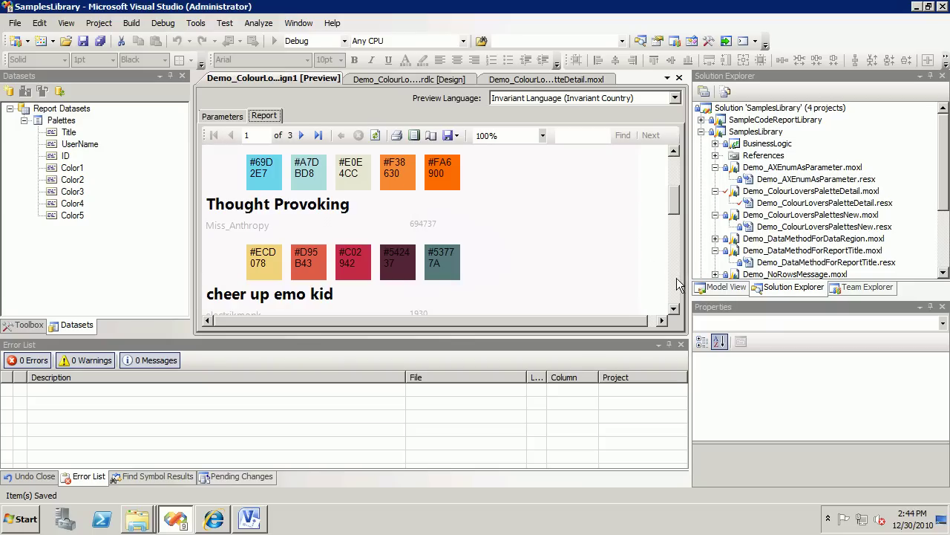
{"action": "left_click_drag", "start_coordinate": [674, 203], "coordinate": [672, 222]}
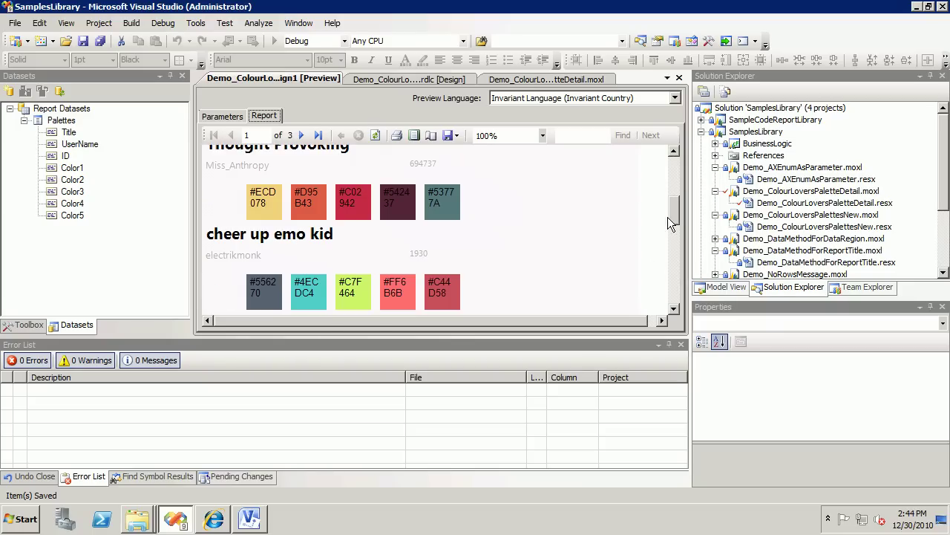
{"action": "left_click", "coordinate": [675, 272]}
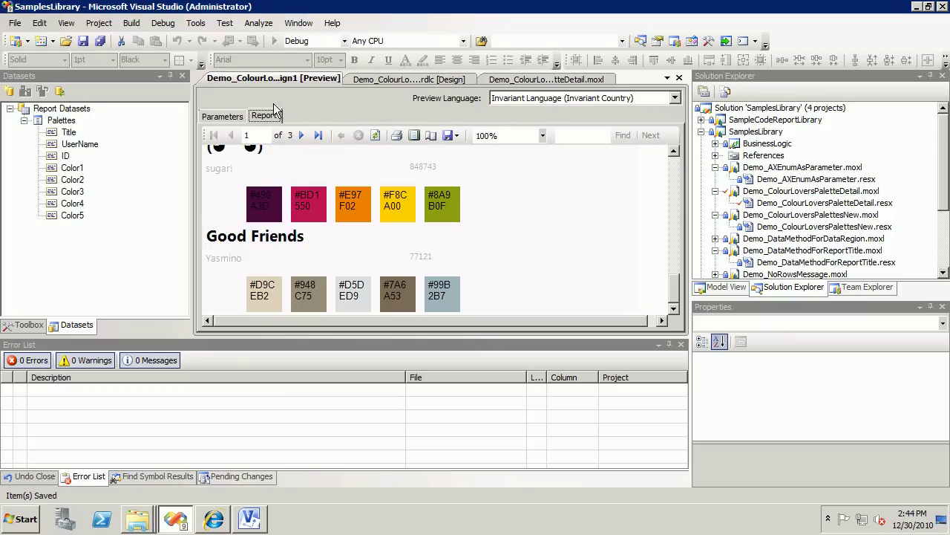
- Close the preview and open the code of the GetPaletteData data method from the palette detail report model
{"action": "left_click", "coordinate": [679, 77]}
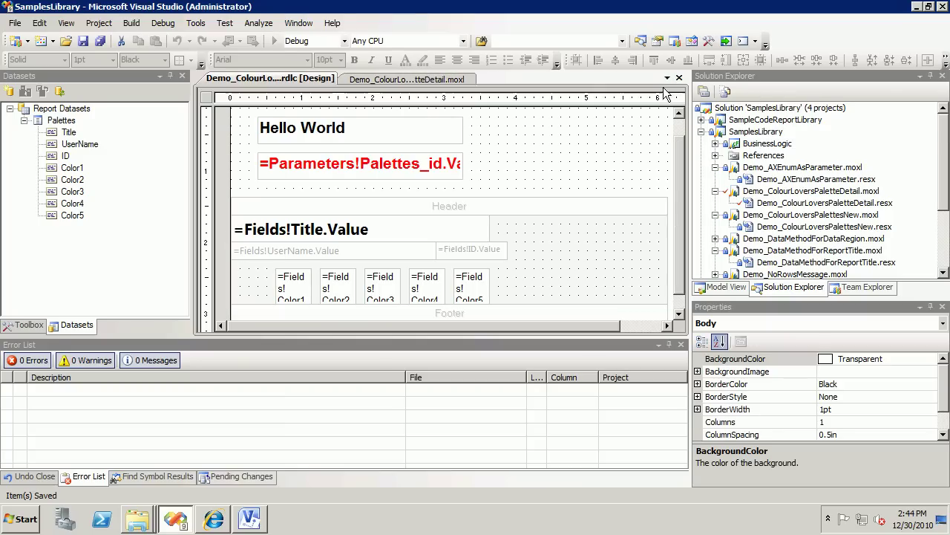
{"action": "left_click", "coordinate": [447, 82]}
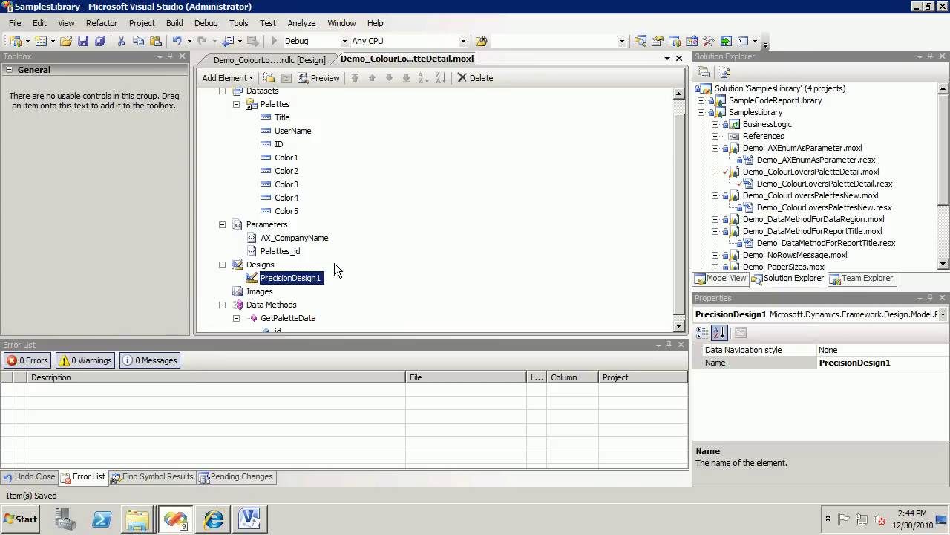
{"action": "left_click", "coordinate": [678, 326]}
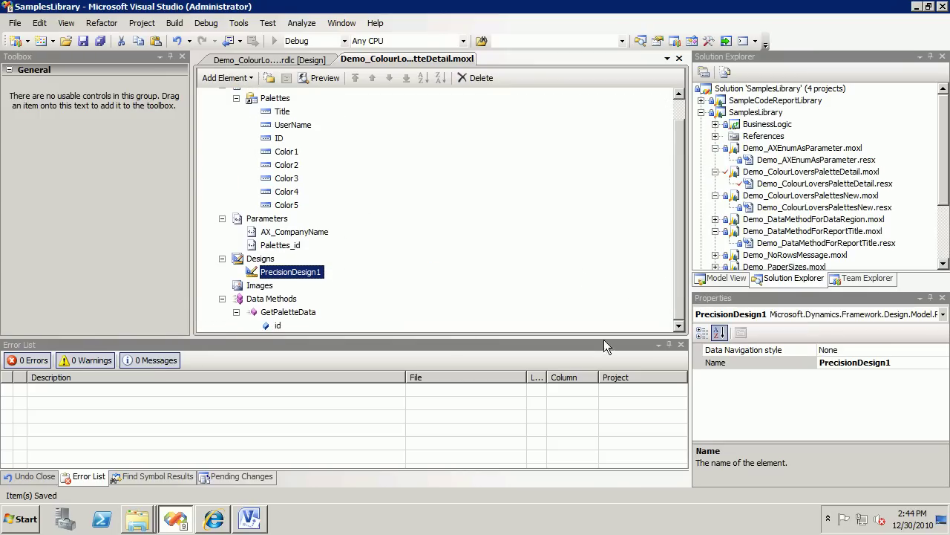
{"action": "double_click", "coordinate": [303, 312]}
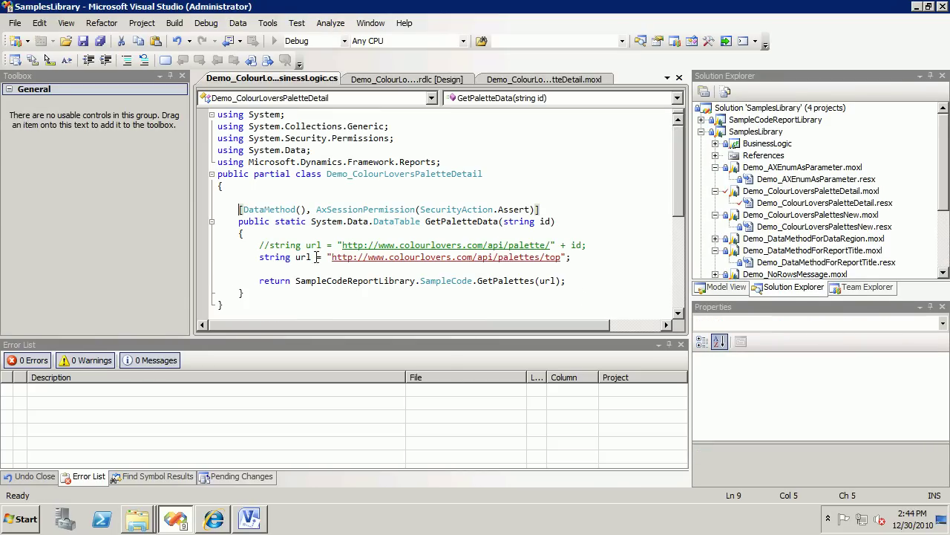
- In GetPaletteData, uncomment the url line ending in /api/palette/" + id and comment out the /api/palettes/top line
{"action": "key", "text": "BackSpace"}
{"action": "key", "text": "BackSpace"}
{"action": "key", "text": "Down"}
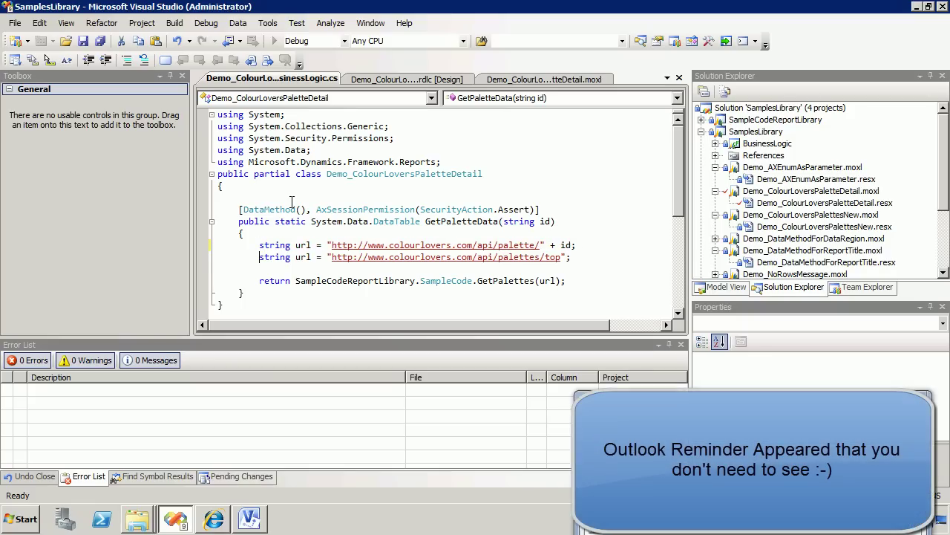
{"action": "type", "text": "//"}
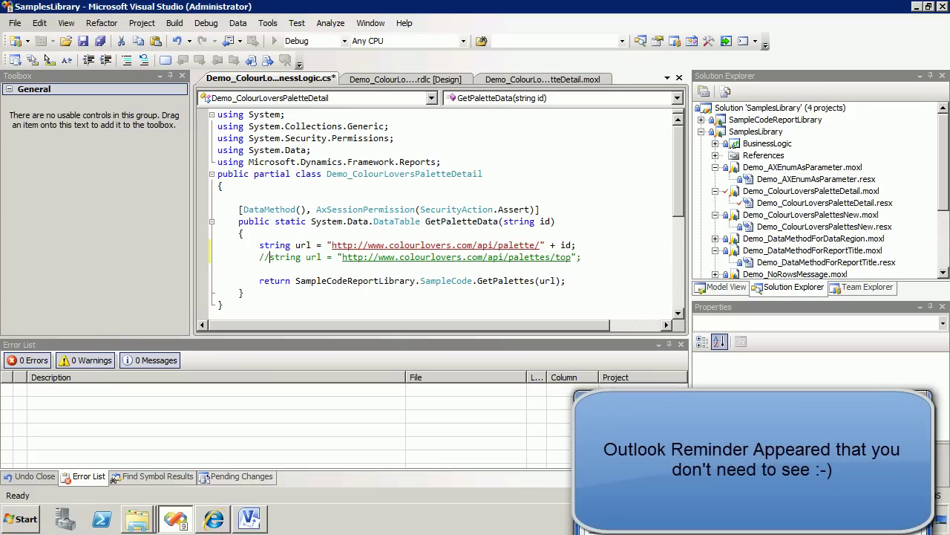
{"action": "key", "text": "Left"}
{"action": "key", "text": "Left"}
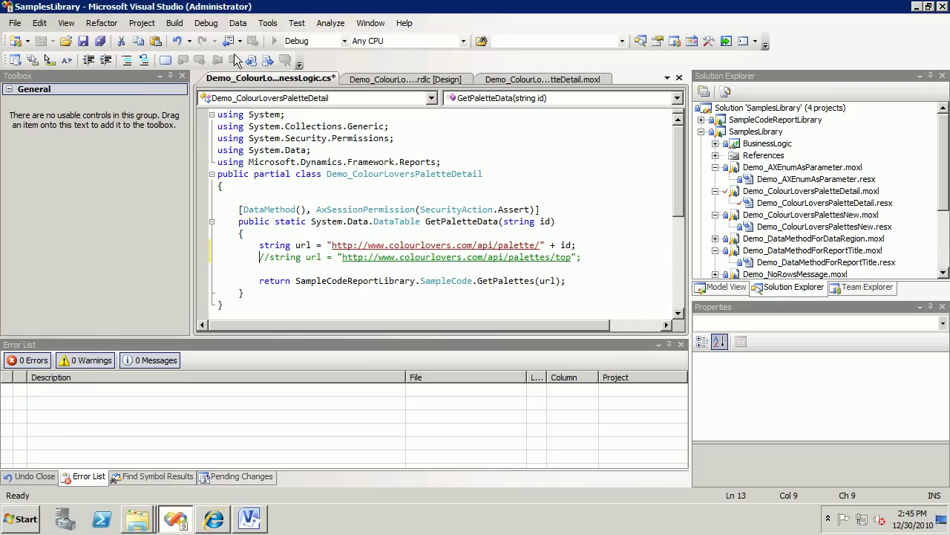
- Build the solution and check the one-palette request URL in the COLOURlovers API documentation in Internet Explorer
{"action": "left_click", "coordinate": [175, 23]}
{"action": "left_click", "coordinate": [185, 38]}
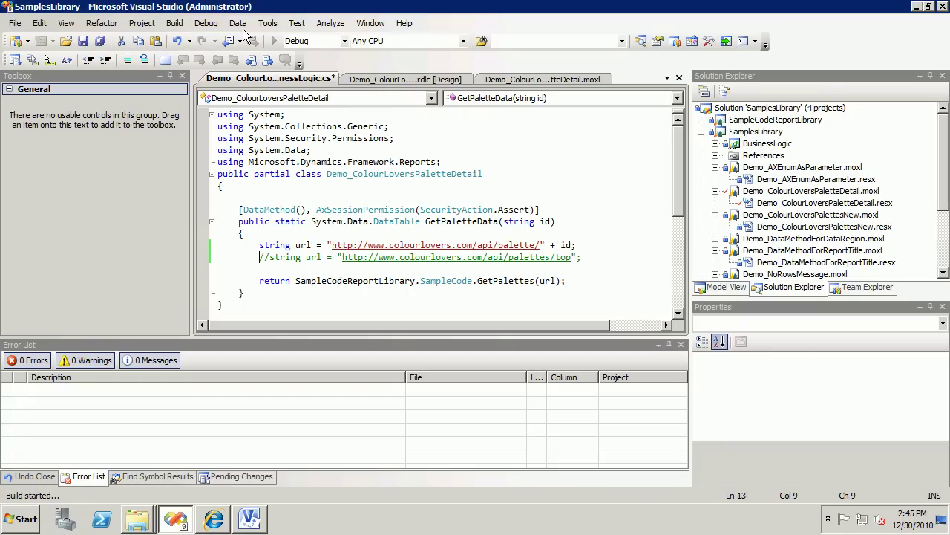
{"action": "left_click", "coordinate": [223, 525]}
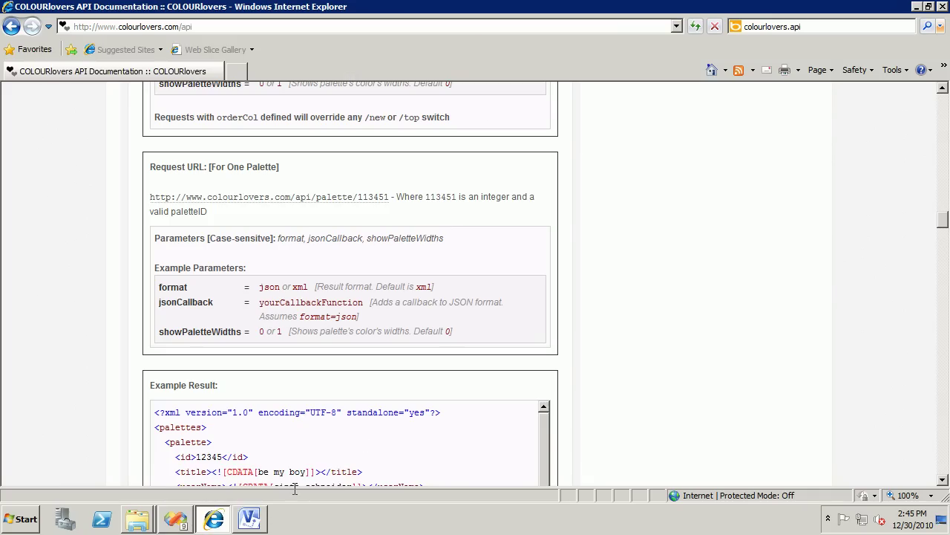
{"action": "left_click", "coordinate": [214, 519]}
{"action": "left_click", "coordinate": [214, 520]}
{"action": "left_click", "coordinate": [216, 525]}
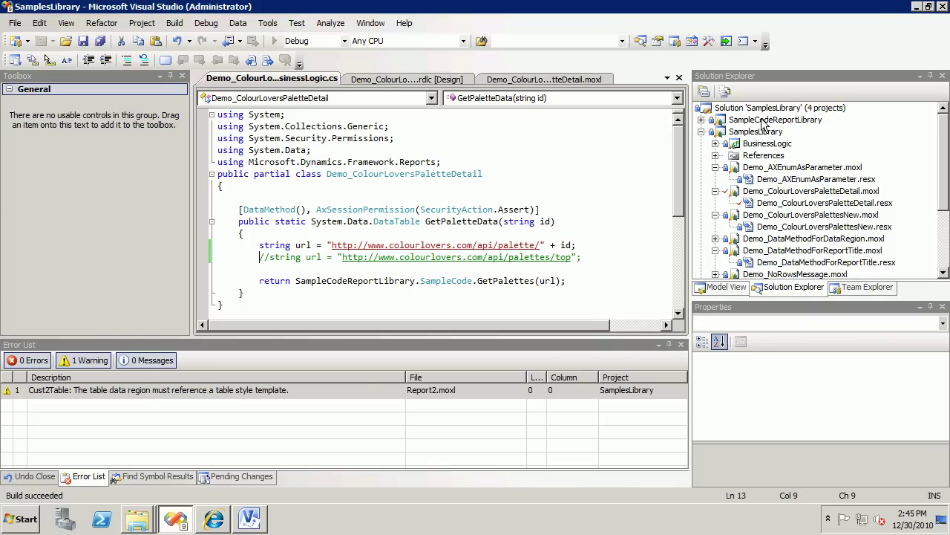
- Close all open documents and open the Demo_ColourLoversPalettesNew.moxl report model
{"action": "left_click", "coordinate": [679, 78]}
{"action": "left_click", "coordinate": [680, 78]}
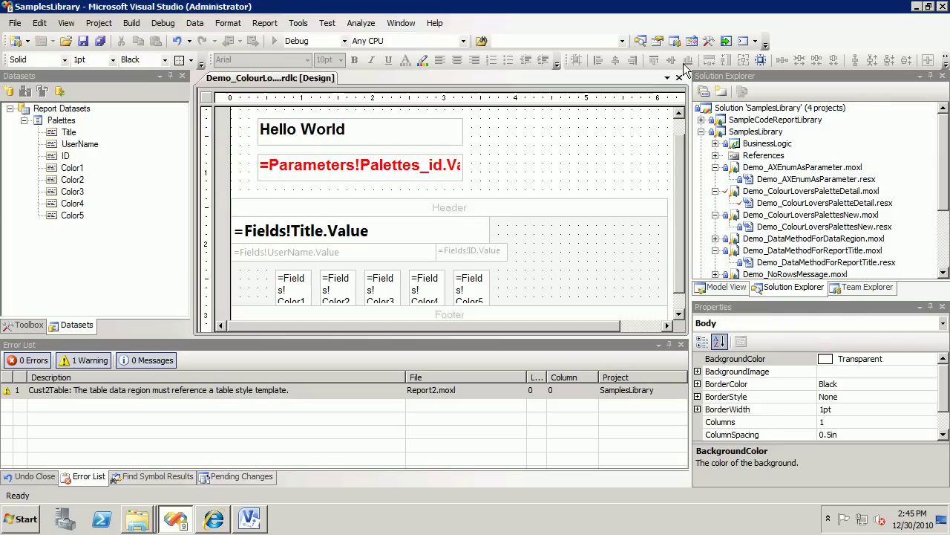
{"action": "left_click", "coordinate": [680, 78]}
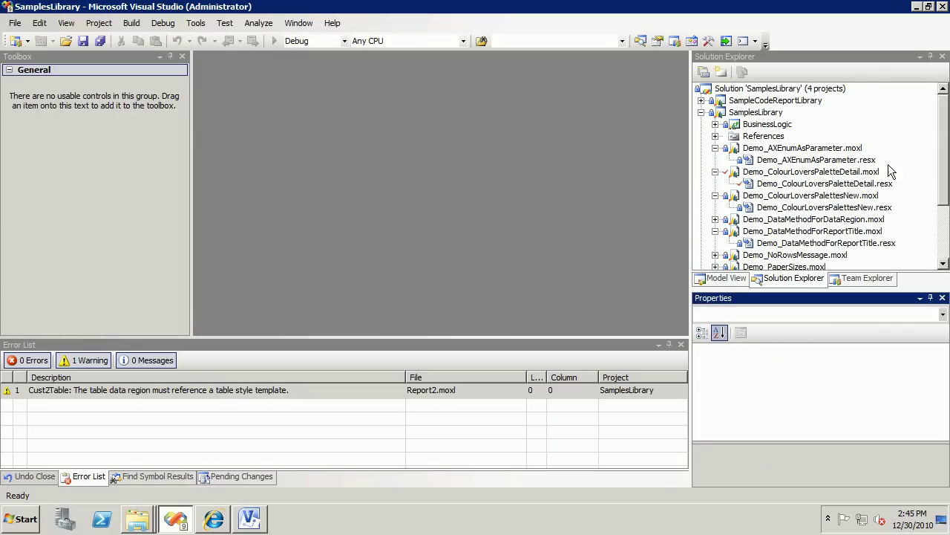
{"action": "double_click", "coordinate": [839, 195]}
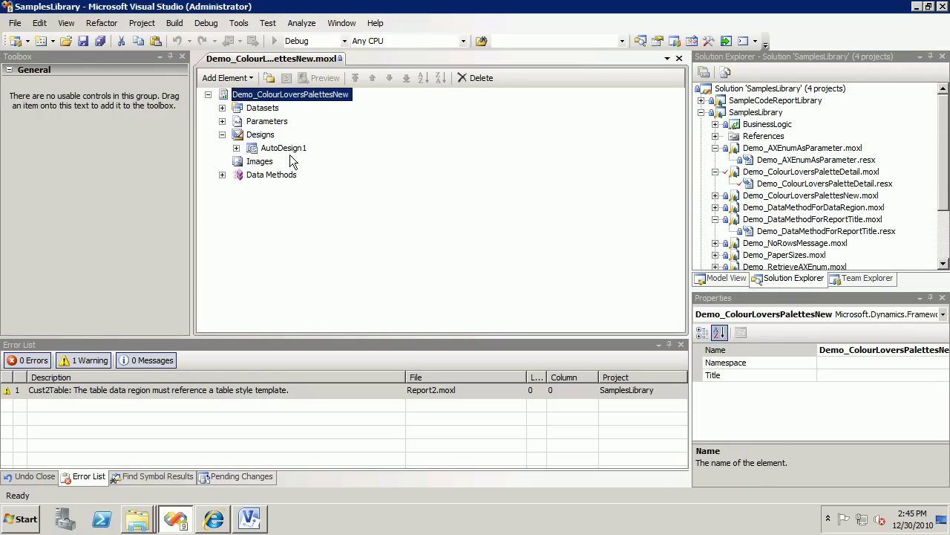
- Preview AutoDesign1 of the Demo_ColourLoversPalettesNew report
{"action": "left_click", "coordinate": [236, 148]}
{"action": "left_click", "coordinate": [296, 151]}
{"action": "right_click", "coordinate": [297, 151]}
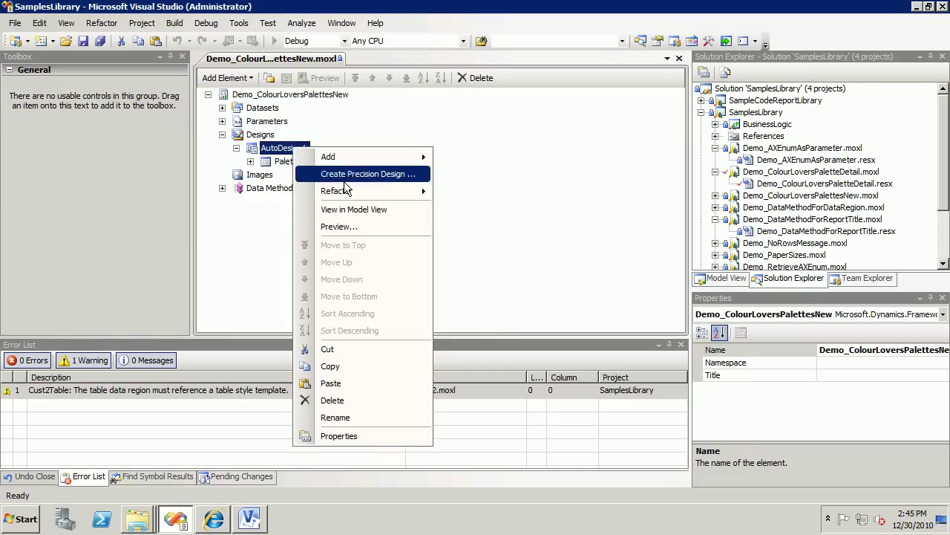
{"action": "left_click", "coordinate": [355, 226]}
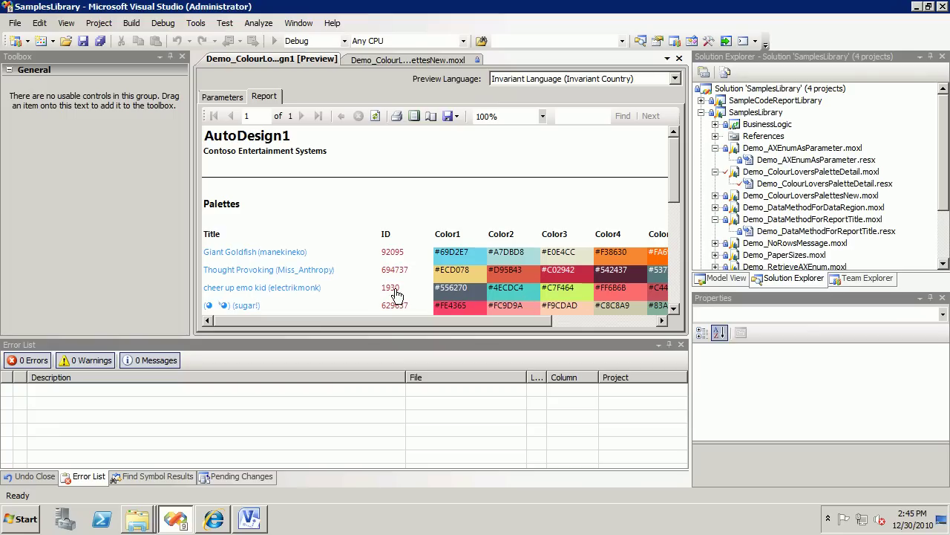
- Drill through from the palette list to the detail reports of the "cheer up emo kid" and "Giant Goldfish" palettes
{"action": "left_click", "coordinate": [468, 289]}
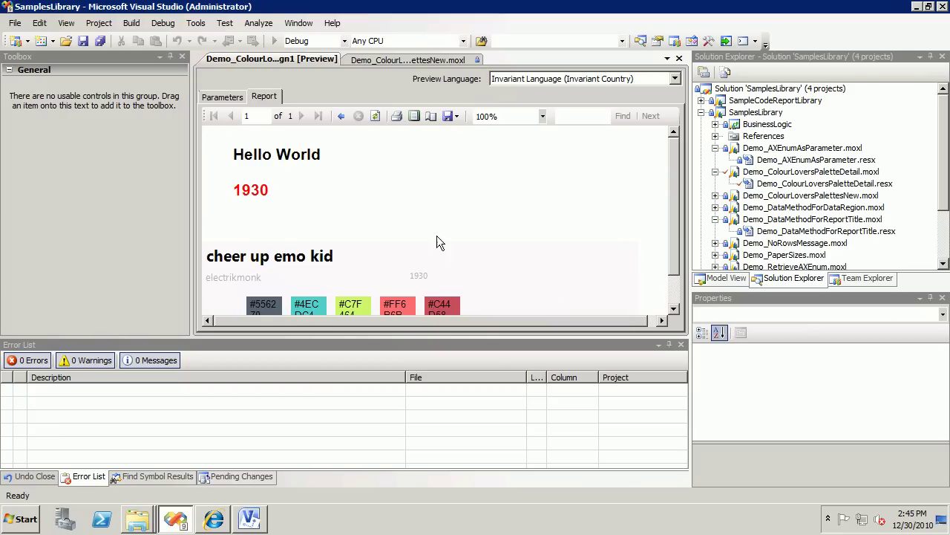
{"action": "left_click_drag", "start_coordinate": [669, 189], "coordinate": [678, 221]}
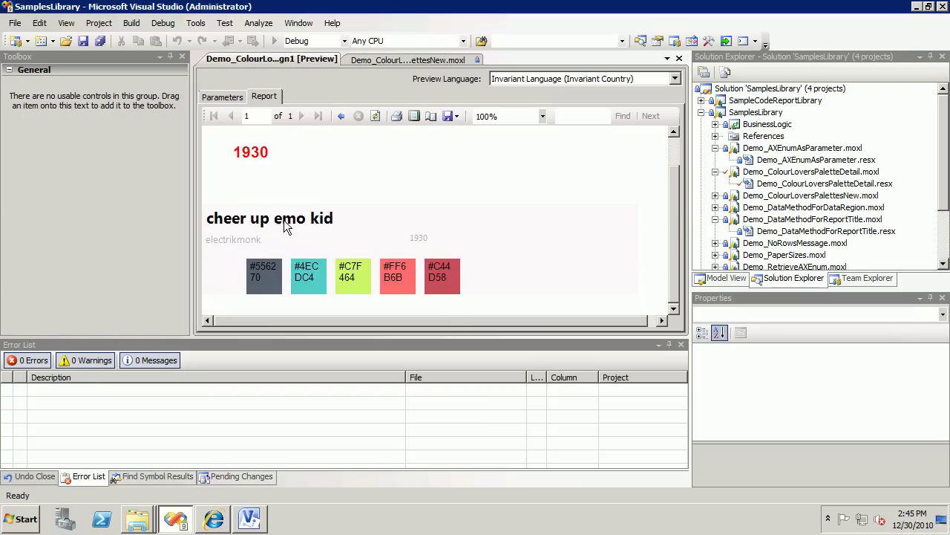
{"action": "left_click", "coordinate": [341, 116]}
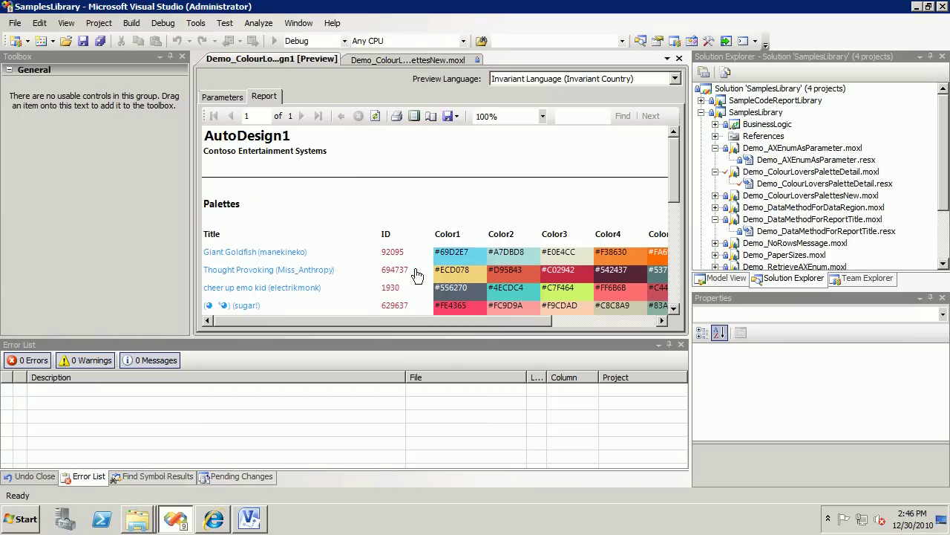
{"action": "left_click", "coordinate": [501, 255]}
{"action": "left_click_drag", "start_coordinate": [676, 240], "coordinate": [677, 292]}
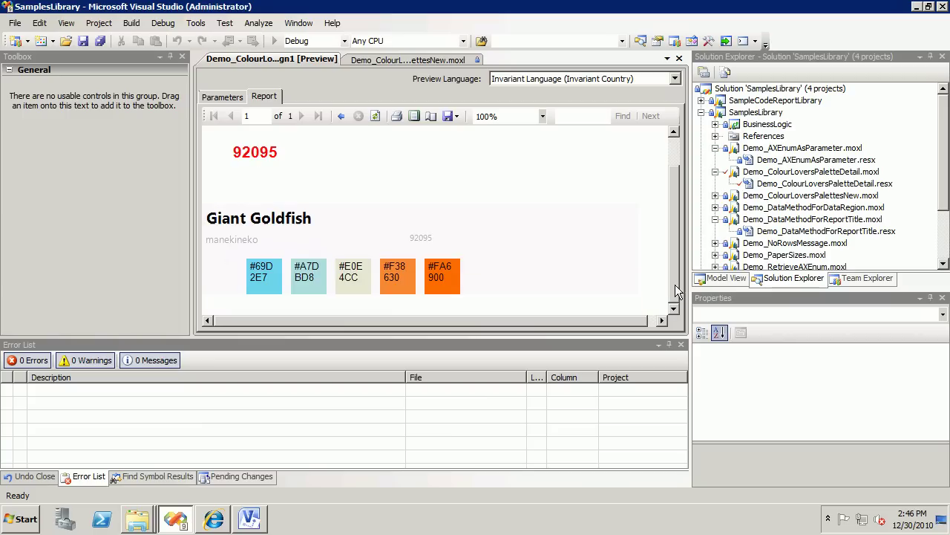